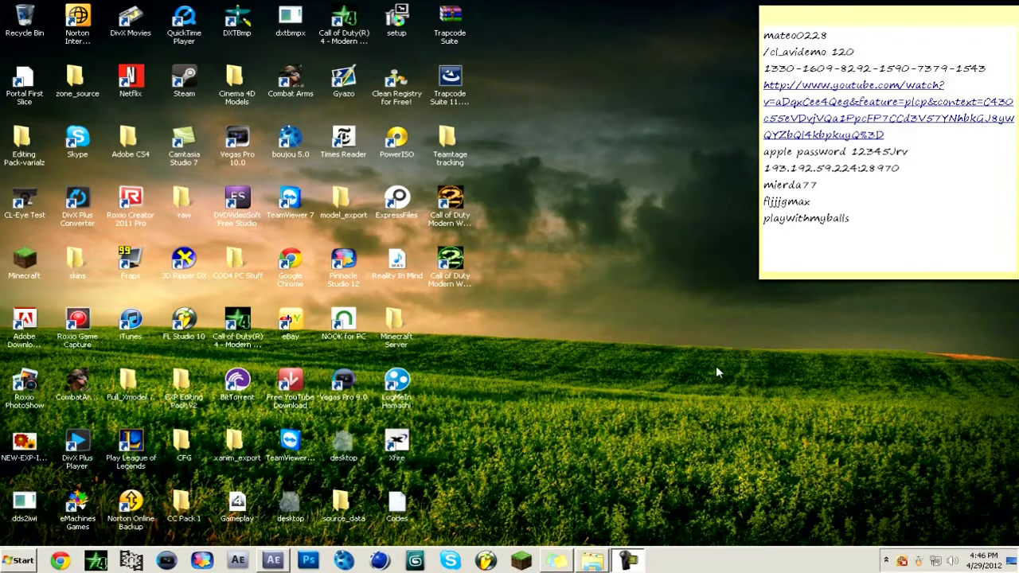
# Switch to After Effects and create a new composition with the HDV/HDTV 720 29.97 preset.
pyautogui.click(273, 561)
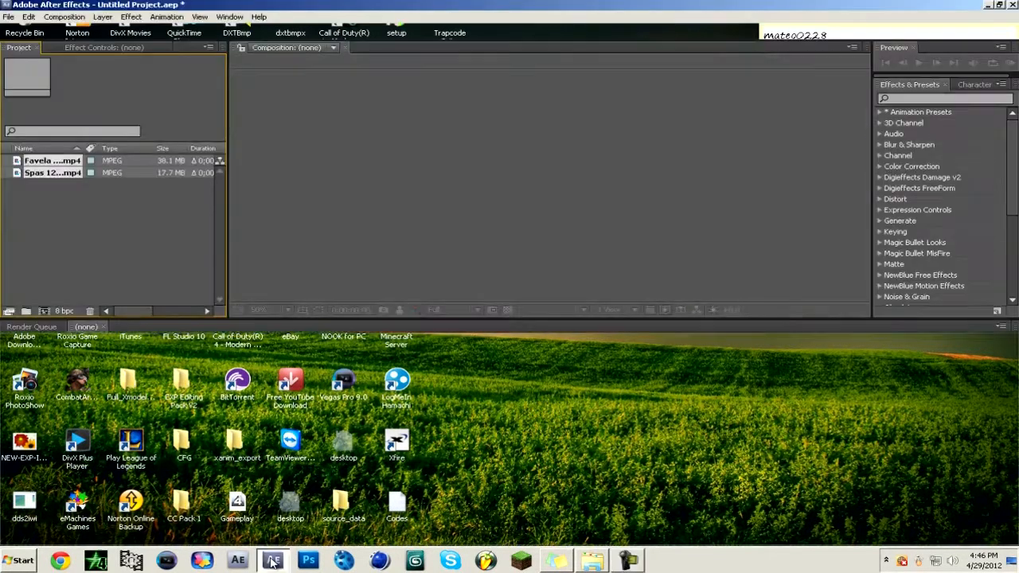
pyautogui.click(166, 243)
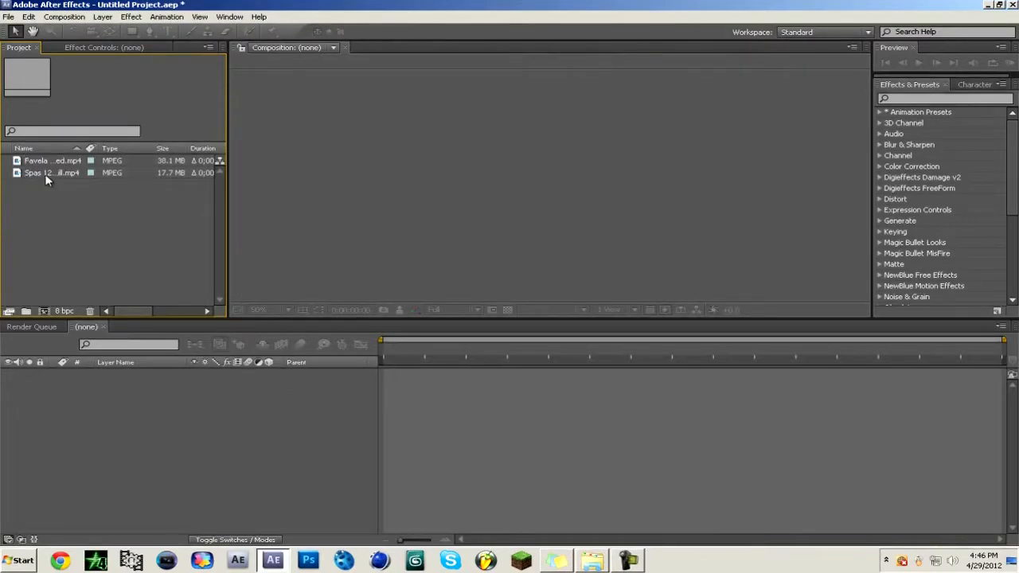
pyautogui.click(44, 311)
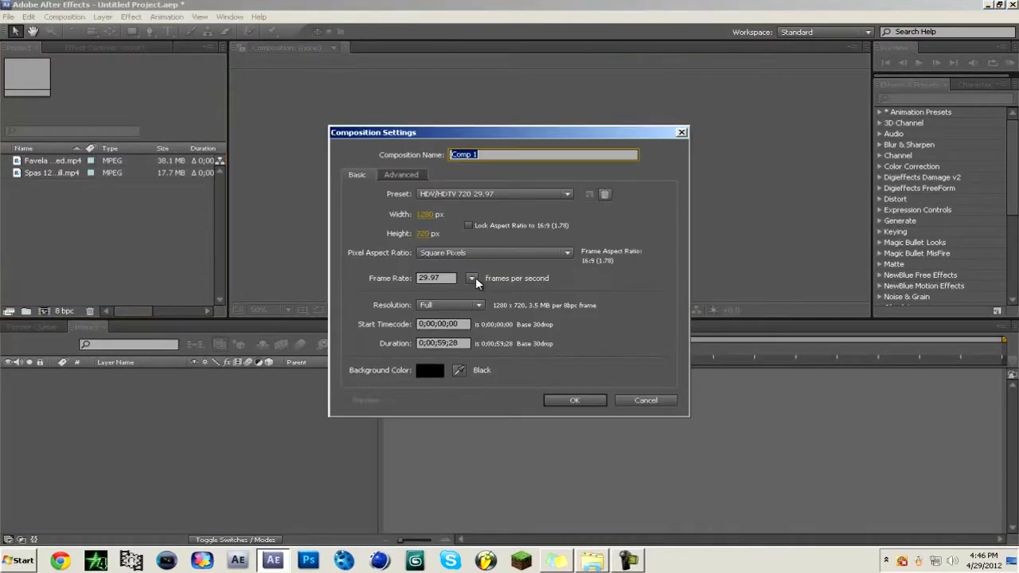
pyautogui.click(589, 399)
# Place both gameplay clips in the composition's timeline and set the preview resolution to Third.
pyautogui.moveTo(155, 219); pyautogui.dragTo(121, 402)
pyautogui.click(341, 457)
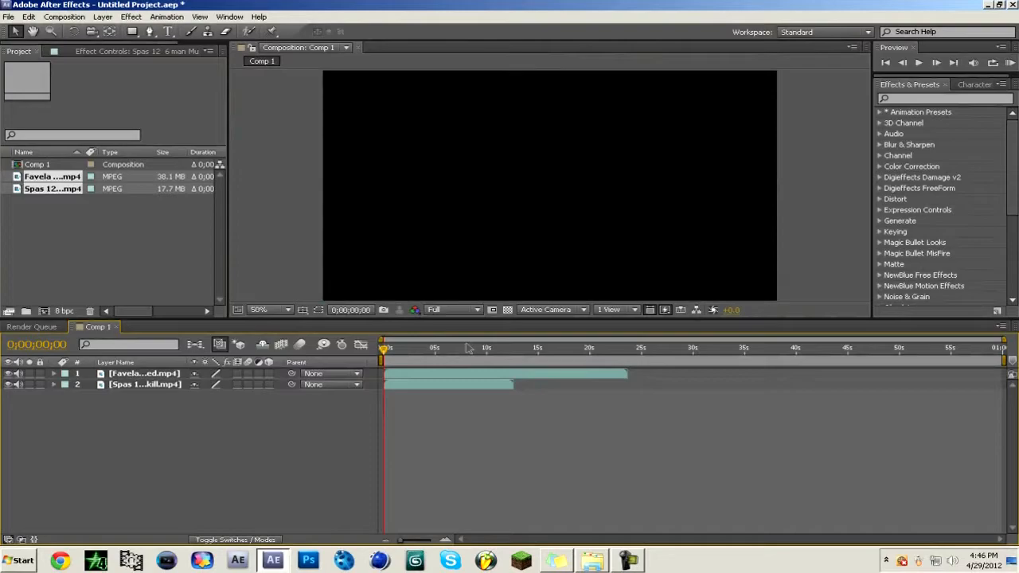
pyautogui.click(454, 310)
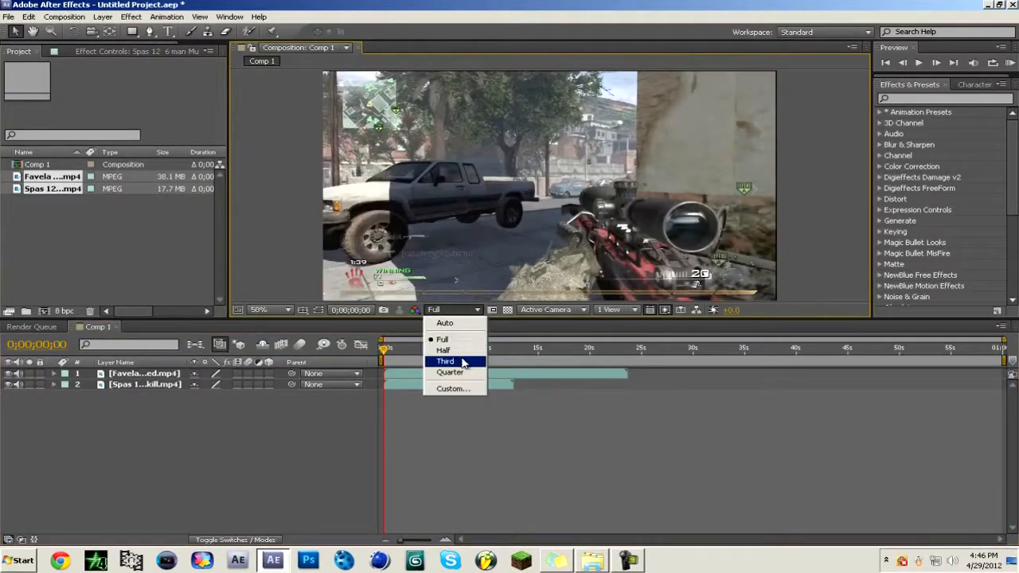
pyautogui.click(449, 359)
# Shift the Spas clip to start at about 25 s, past the Favela clip's end, and mute both layers.
pyautogui.moveTo(466, 389); pyautogui.dragTo(728, 390)
pyautogui.moveTo(18, 373); pyautogui.dragTo(19, 385)
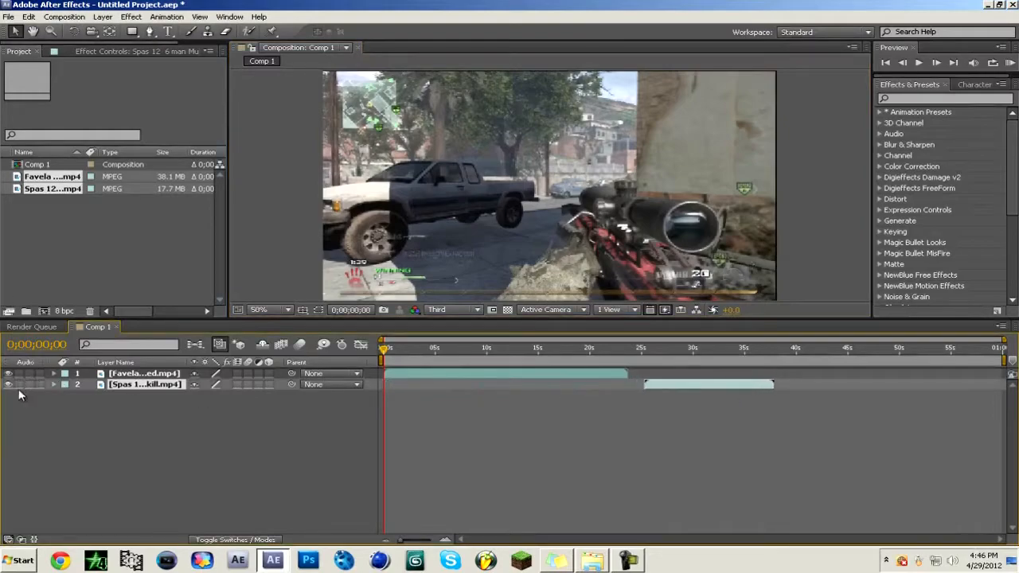
pyautogui.click(87, 230)
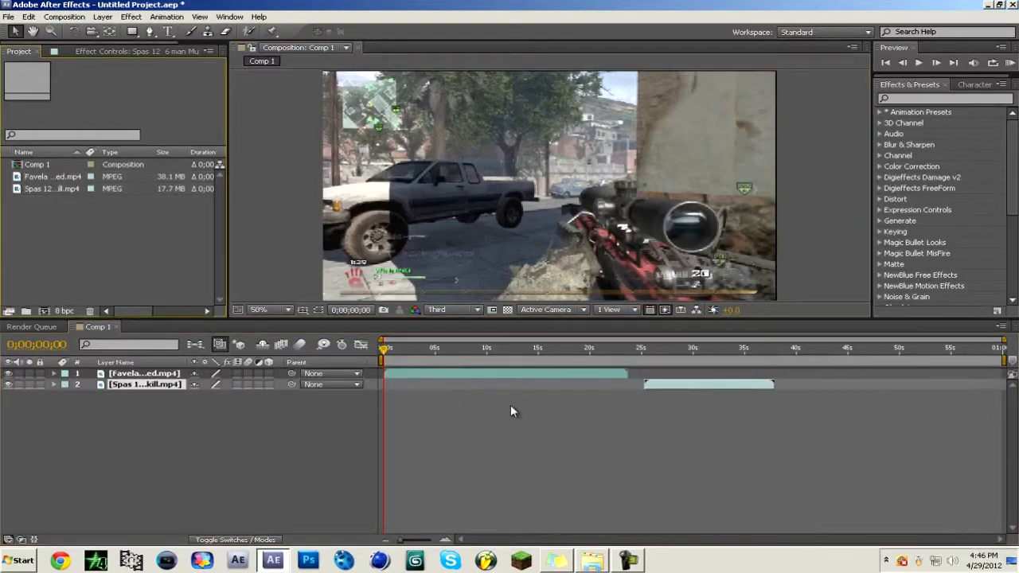
# Scrub through the end of the Favela clip and park the current time at 0;00;20;11, after the last kill.
pyautogui.click(621, 352)
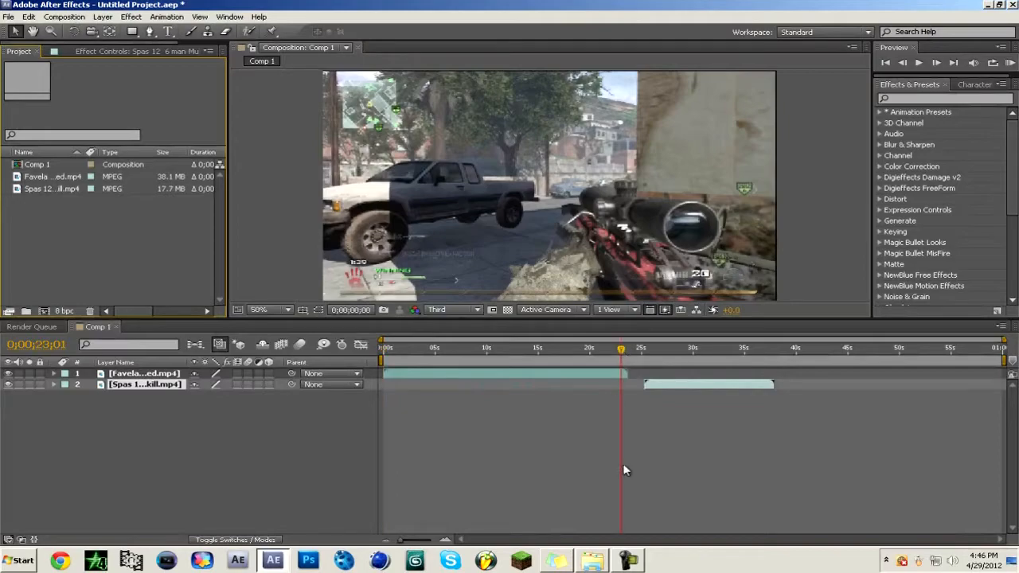
pyautogui.click(446, 539)
pyautogui.click(446, 539)
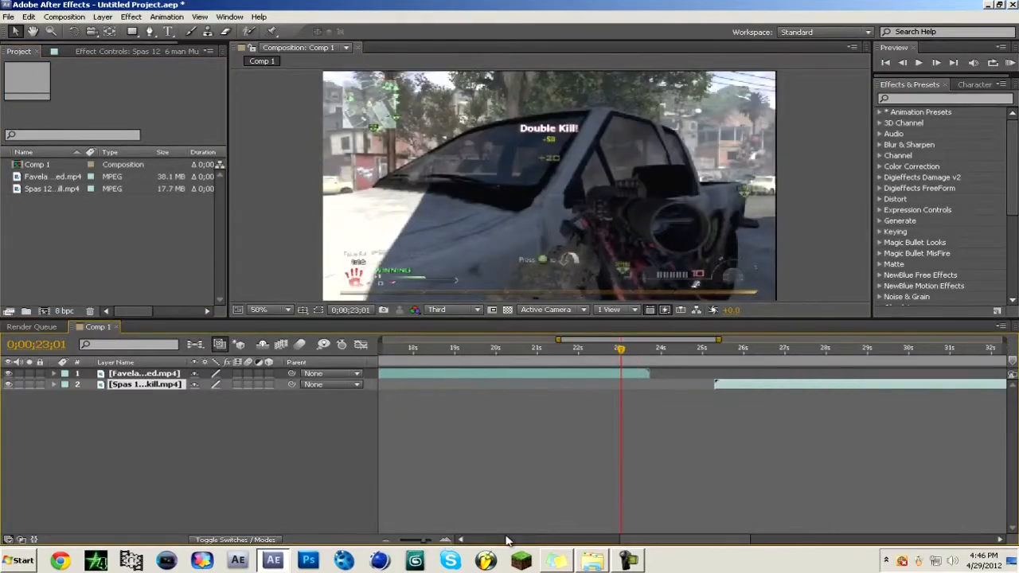
pyautogui.moveTo(628, 540); pyautogui.dragTo(583, 539)
pyautogui.click(630, 350)
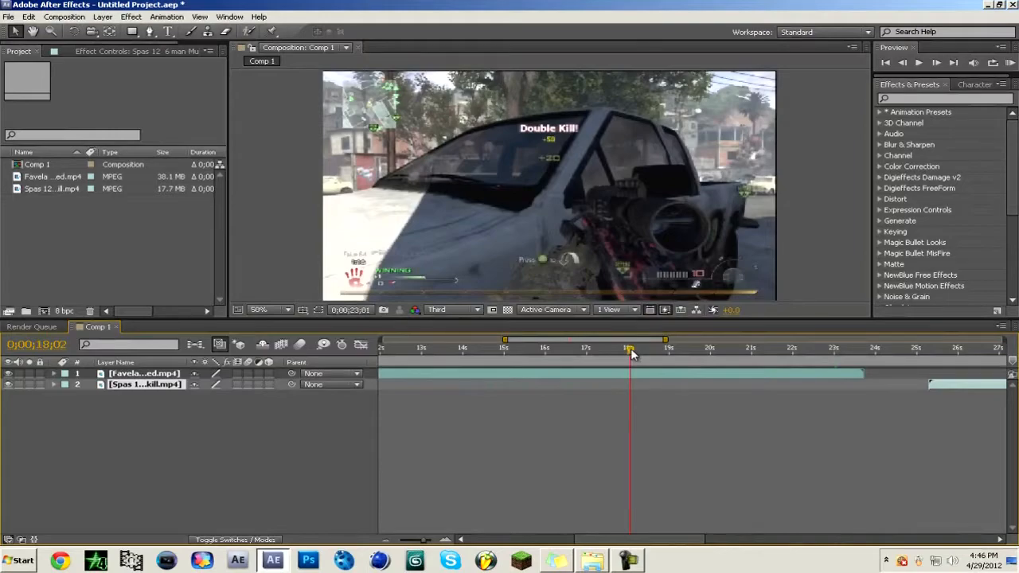
pyautogui.moveTo(629, 352); pyautogui.dragTo(672, 352)
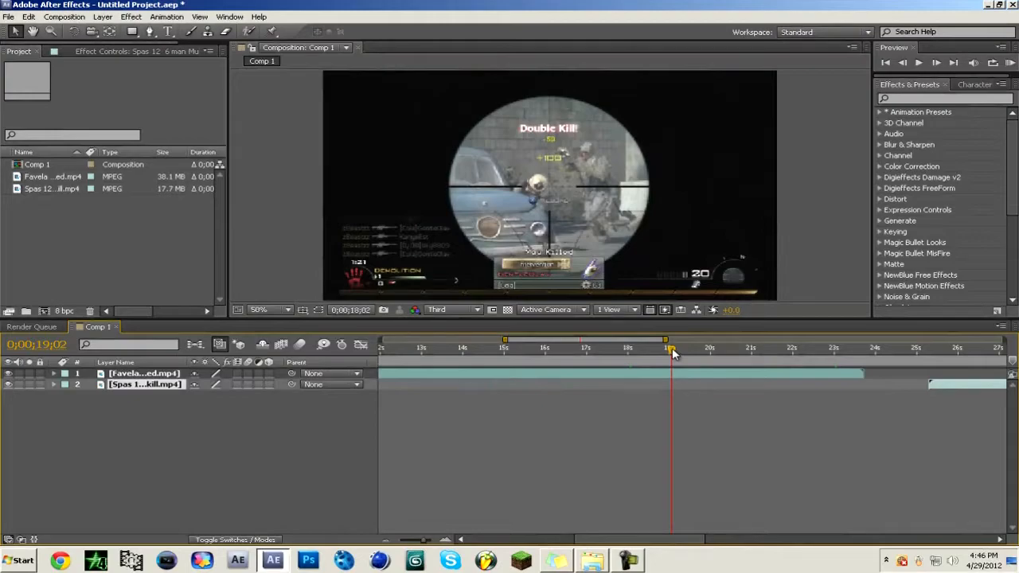
pyautogui.moveTo(672, 351); pyautogui.dragTo(705, 353)
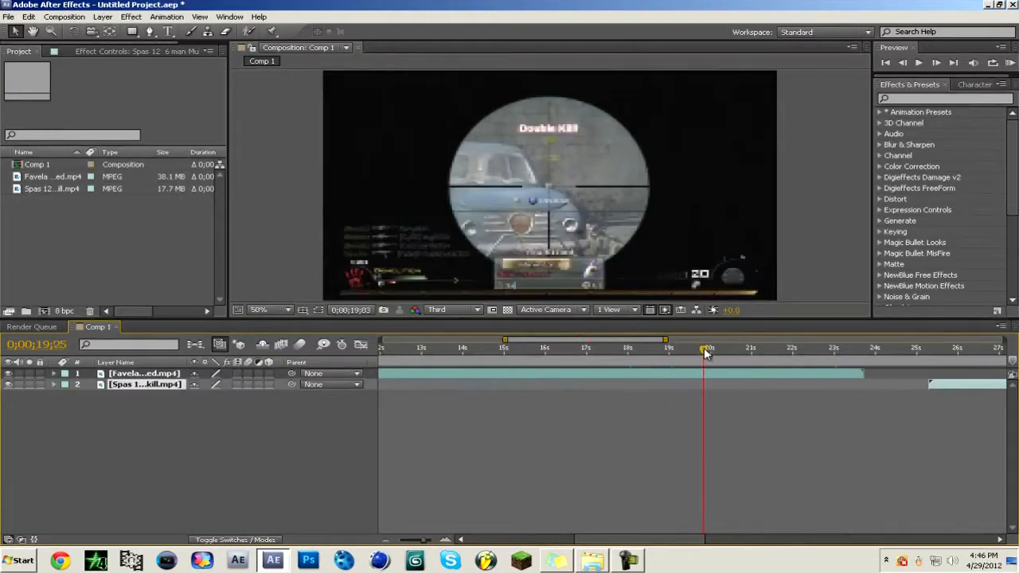
pyautogui.click(725, 347)
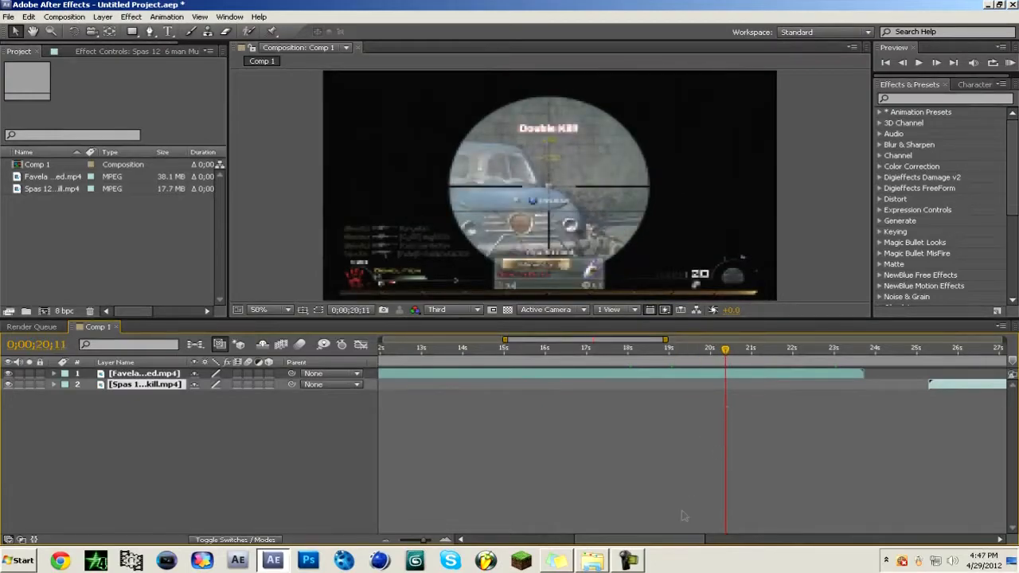
pyautogui.moveTo(675, 544); pyautogui.dragTo(705, 546)
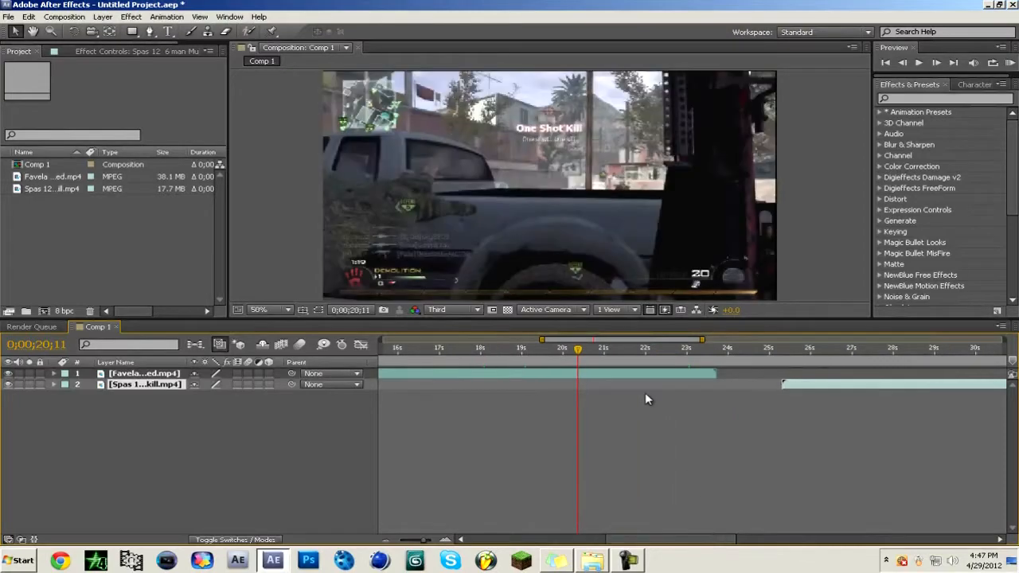
# Apply Twixtor Pro to the Favela clip and set its input frame rate to 59.94.
pyautogui.click(578, 375)
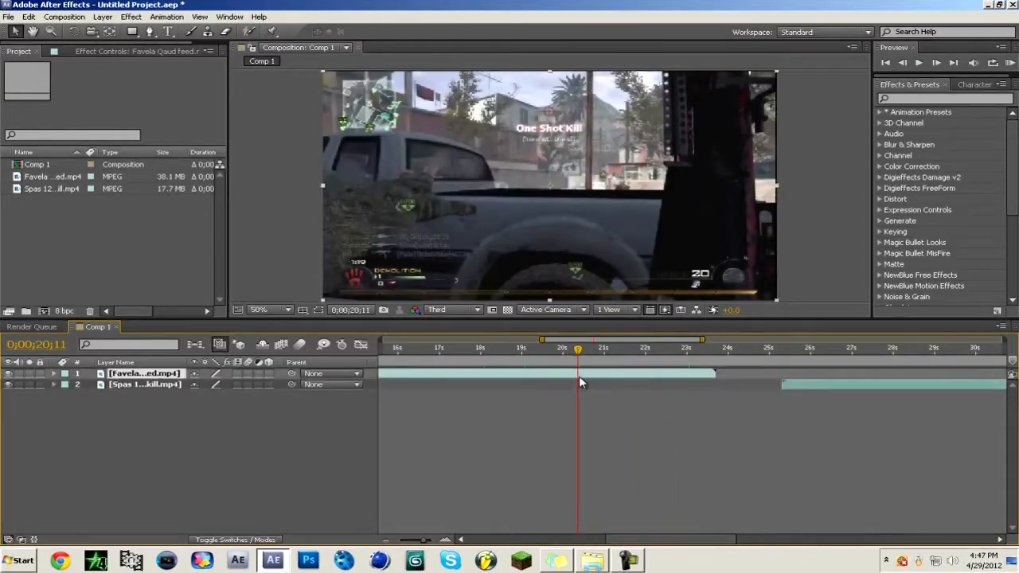
pyautogui.click(131, 16)
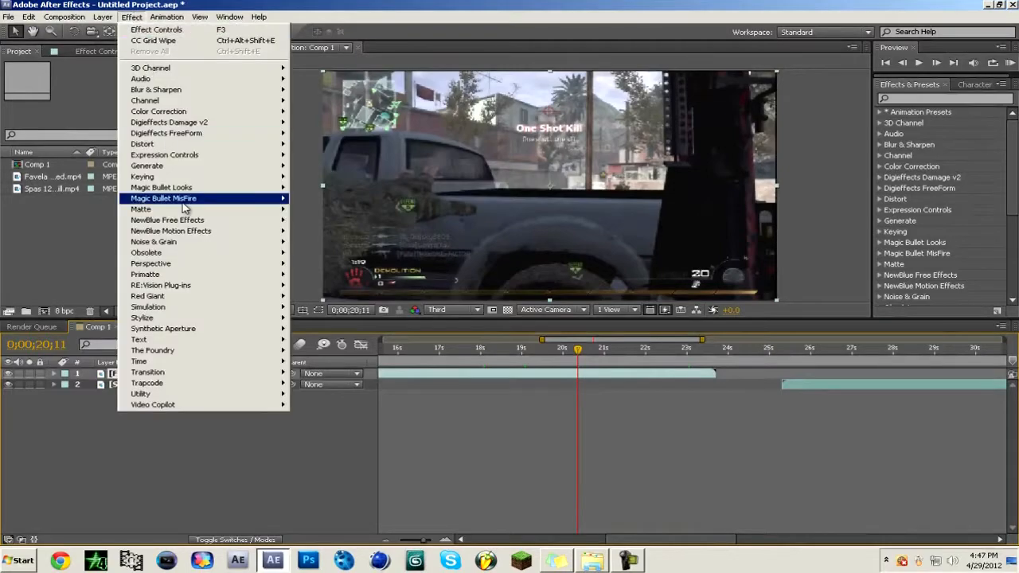
pyautogui.moveTo(237, 290)
pyautogui.click(320, 339)
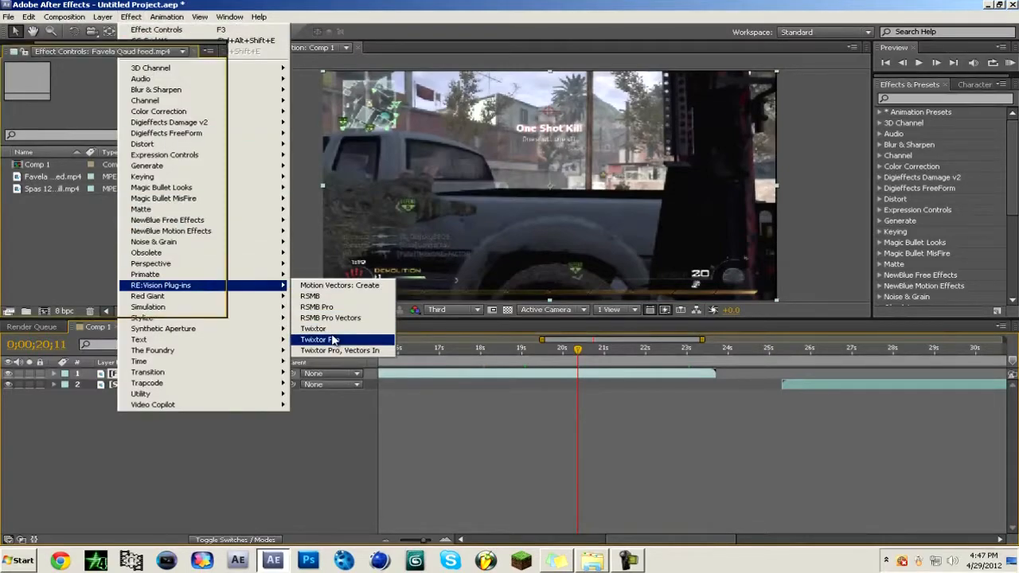
pyautogui.click(137, 163)
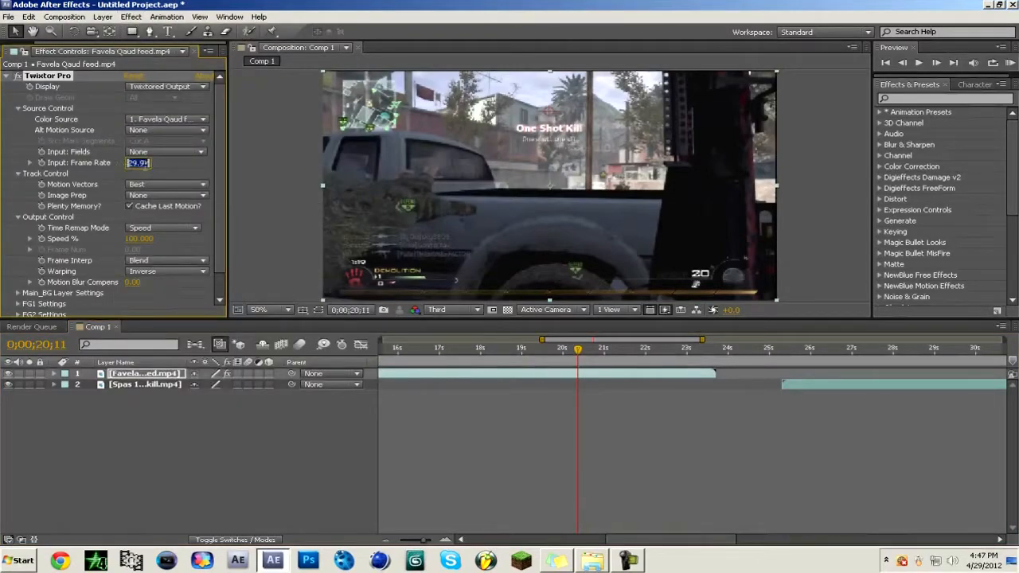
pyautogui.write('59.94')
pyautogui.press('Return')
# Keyframe Twixtor Pro's Speed % and set it to 2 one frame further, at 0;00;20;12.
pyautogui.click(935, 62)
pyautogui.click(138, 239)
pyautogui.write('2')
pyautogui.press('Return')
# Set Twixtor Pro's frame interpolation to Motion Weighted and its warping to Inverse w/ Smart Blend.
pyautogui.click(165, 262)
pyautogui.click(170, 295)
pyautogui.click(166, 271)
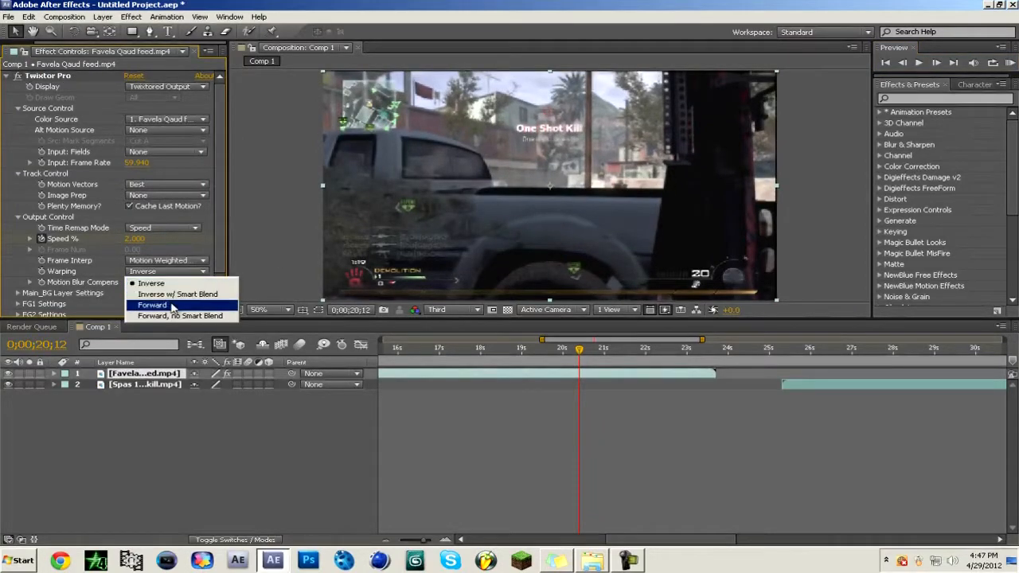
pyautogui.click(171, 294)
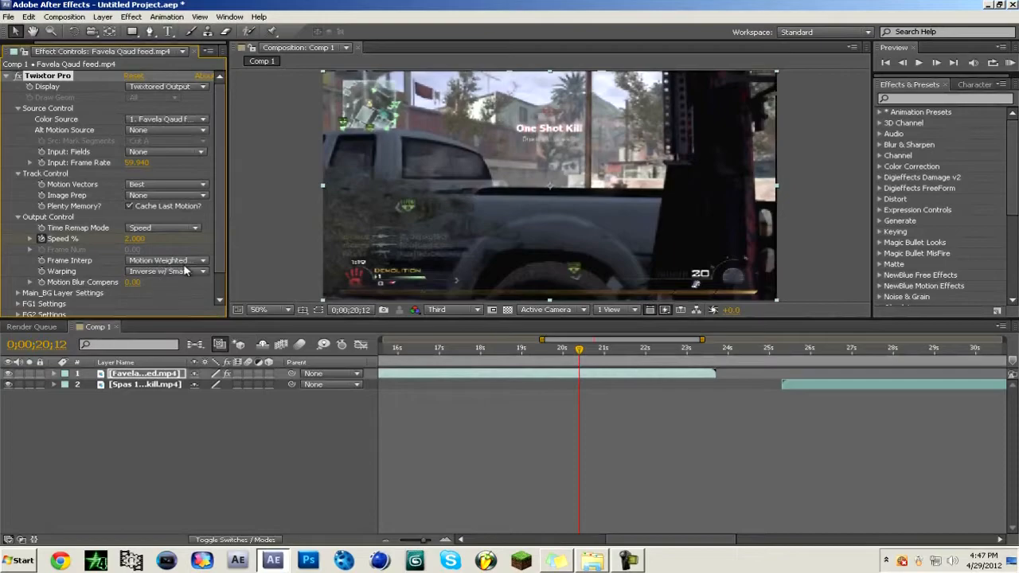
pyautogui.click(146, 273)
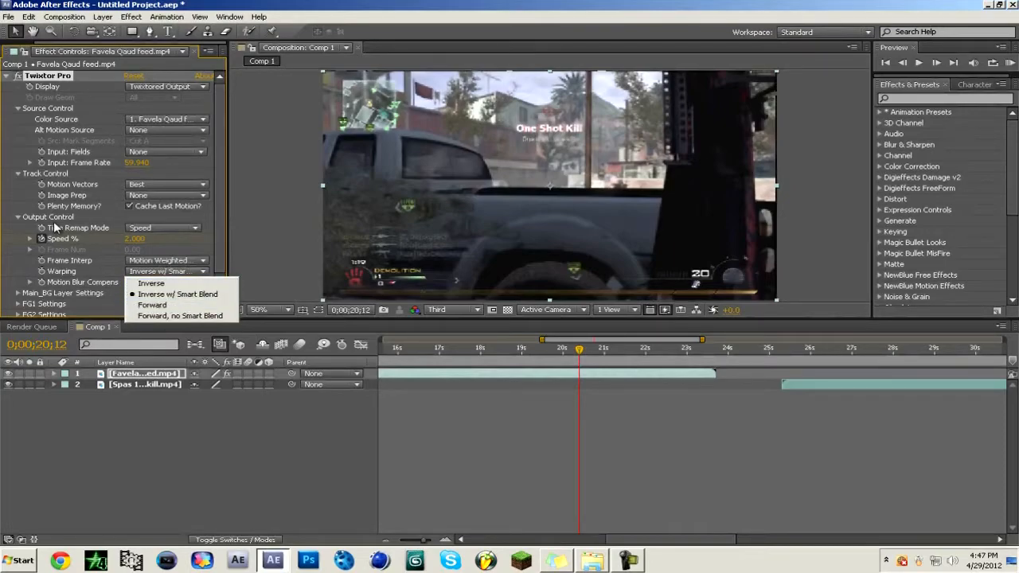
# Set Twixtor Pro's Main_BG Sensitivity to 60 and scale the Favela clip up slightly in the frame.
pyautogui.click(18, 293)
pyautogui.click(134, 289)
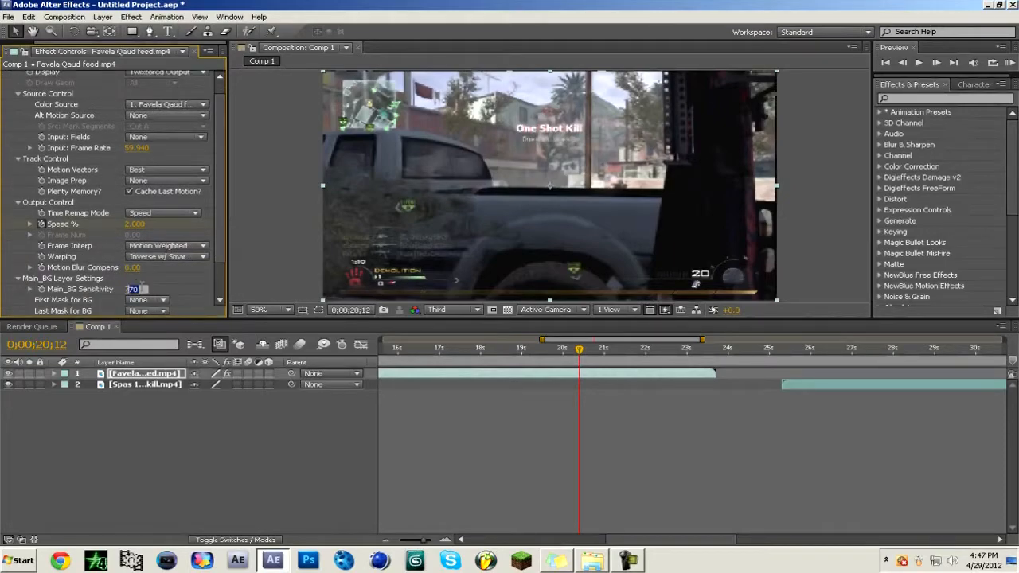
pyautogui.write('60')
pyautogui.press('Return')
pyautogui.moveTo(776, 301); pyautogui.dragTo(780, 304)
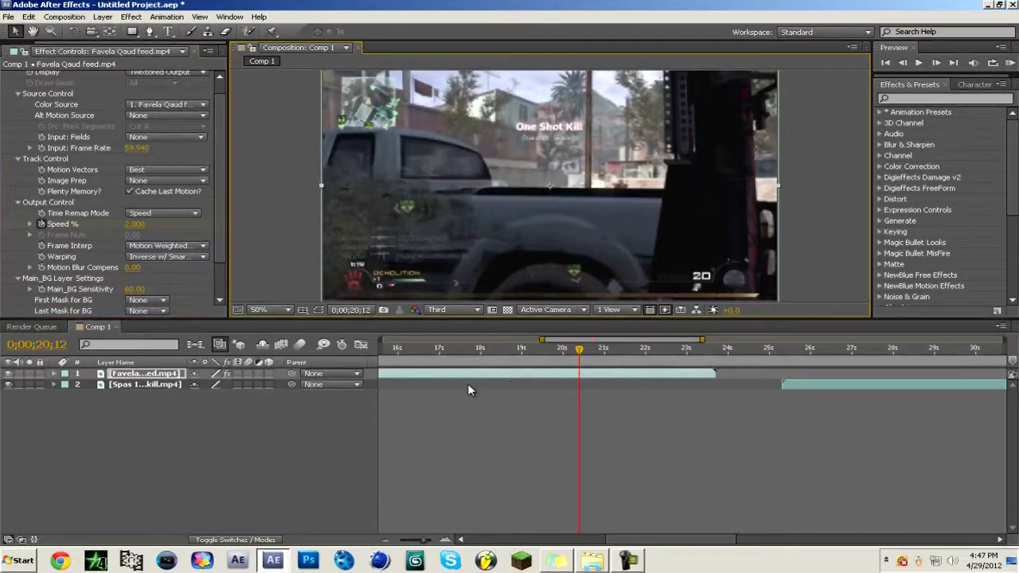
pyautogui.click(312, 421)
# Add a new adjustment layer above the two clips.
pyautogui.rightClick(400, 437)
pyautogui.rightClick(294, 444)
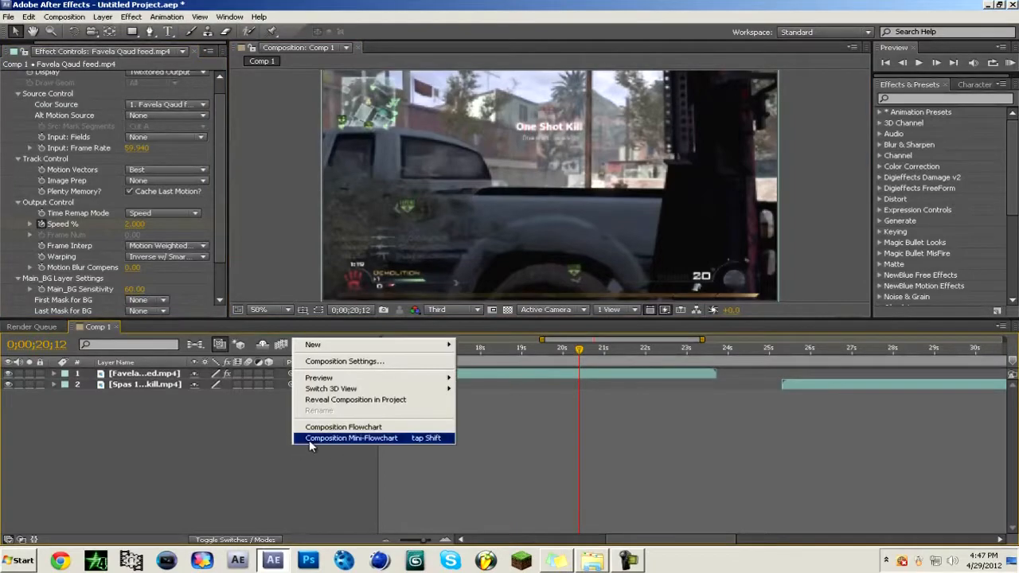
pyautogui.moveTo(417, 348)
pyautogui.click(489, 425)
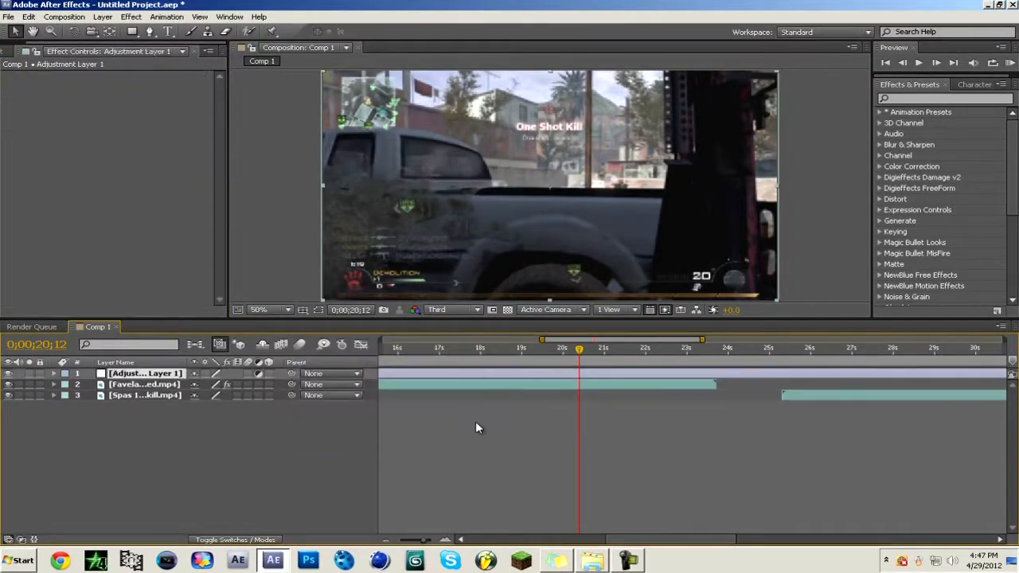
# Find the Gaussian Blur effect and apply it to the adjustment layer.
pyautogui.click(905, 98)
pyautogui.click(906, 99)
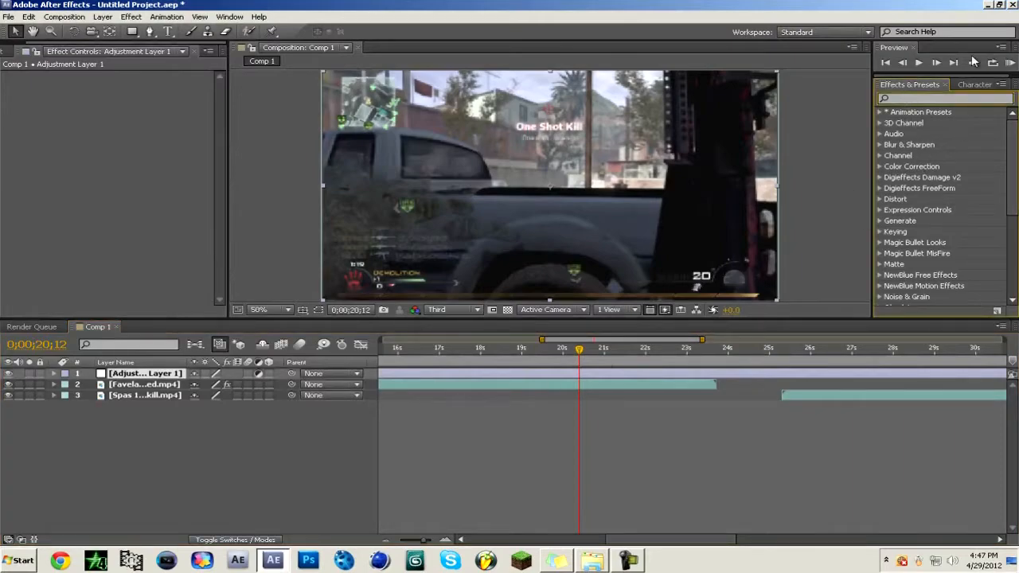
pyautogui.write('gau')
pyautogui.moveTo(933, 124); pyautogui.dragTo(634, 379)
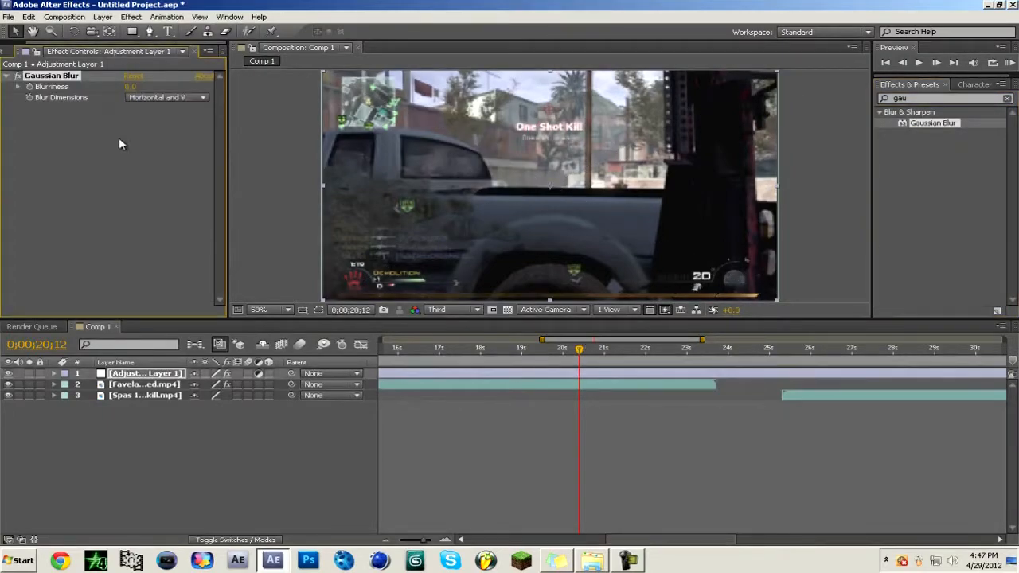
# Keyframe the Gaussian Blur's blurriness to 7 at 0;00;21;00 and reveal the adjustment layer's keyframes.
pyautogui.click(604, 354)
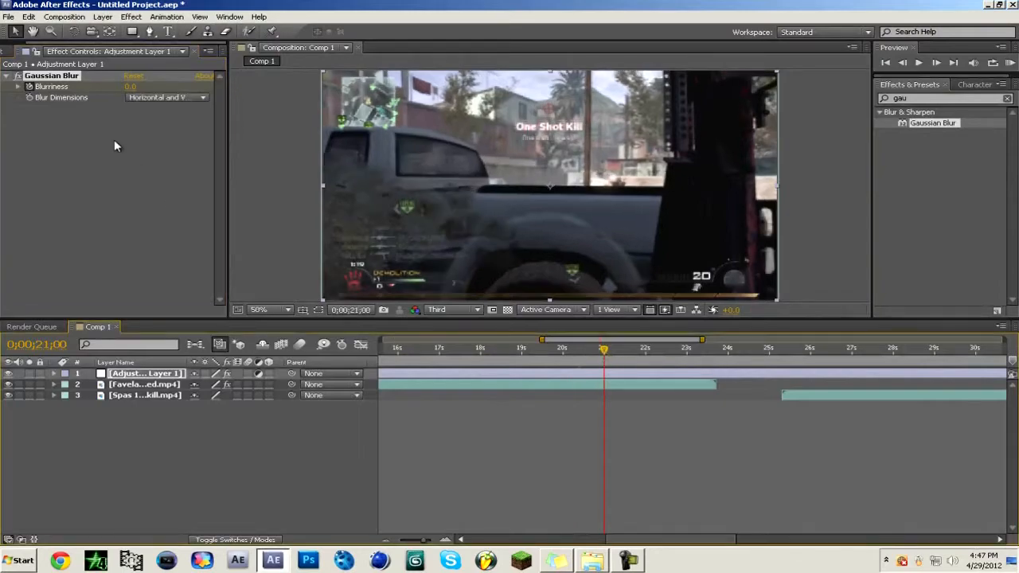
pyautogui.click(132, 87)
pyautogui.press('Return')
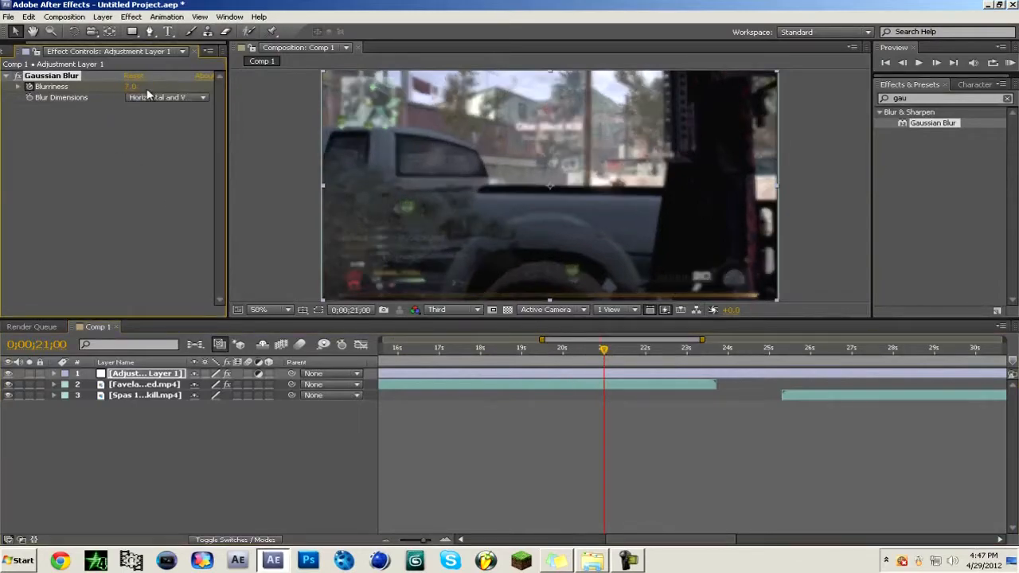
pyautogui.press('u')
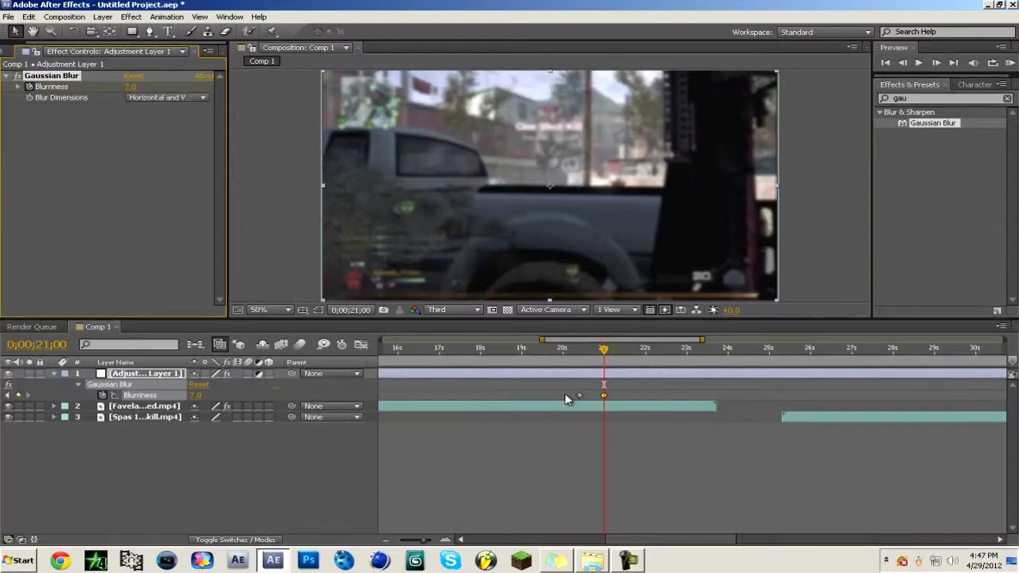
# Rename the adjustment layer as Blur.
pyautogui.click(109, 378)
pyautogui.press('Return')
pyautogui.write('Blur')
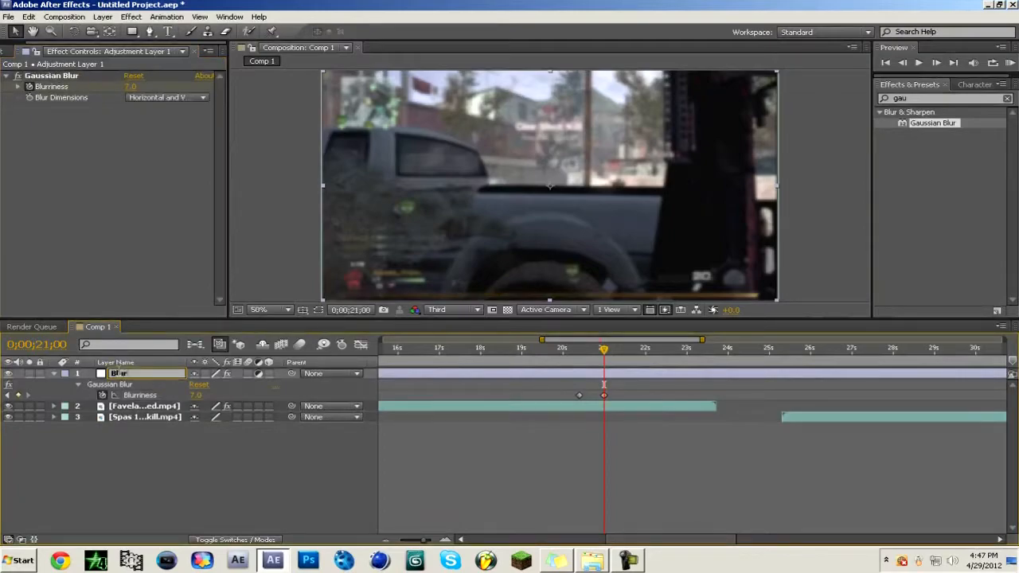
pyautogui.press('Return')
pyautogui.click(176, 450)
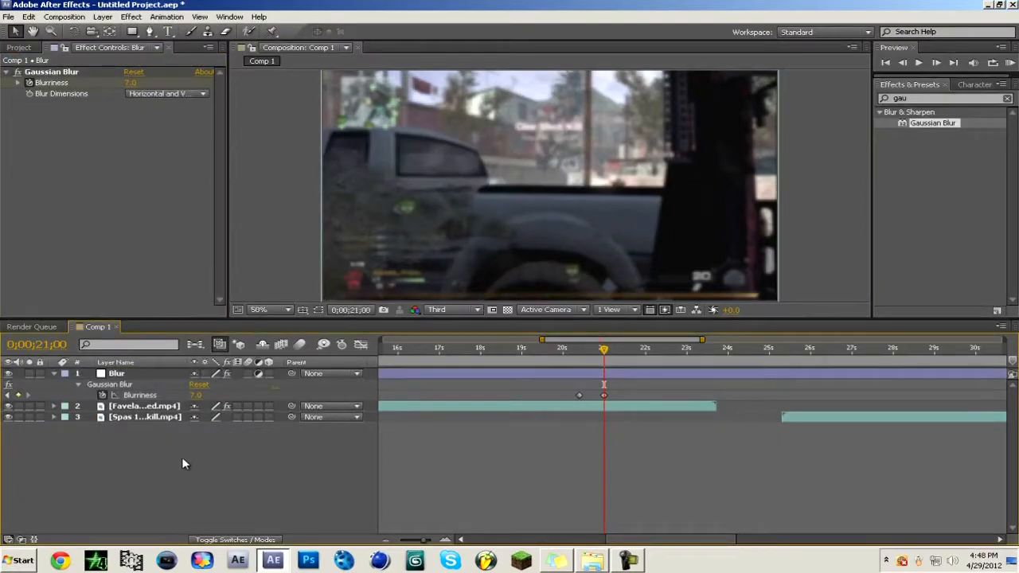
# Check the blur at 0;00;20;21, then collapse the Blur layer and turn off its visibility.
pyautogui.moveTo(603, 350); pyautogui.dragTo(593, 351)
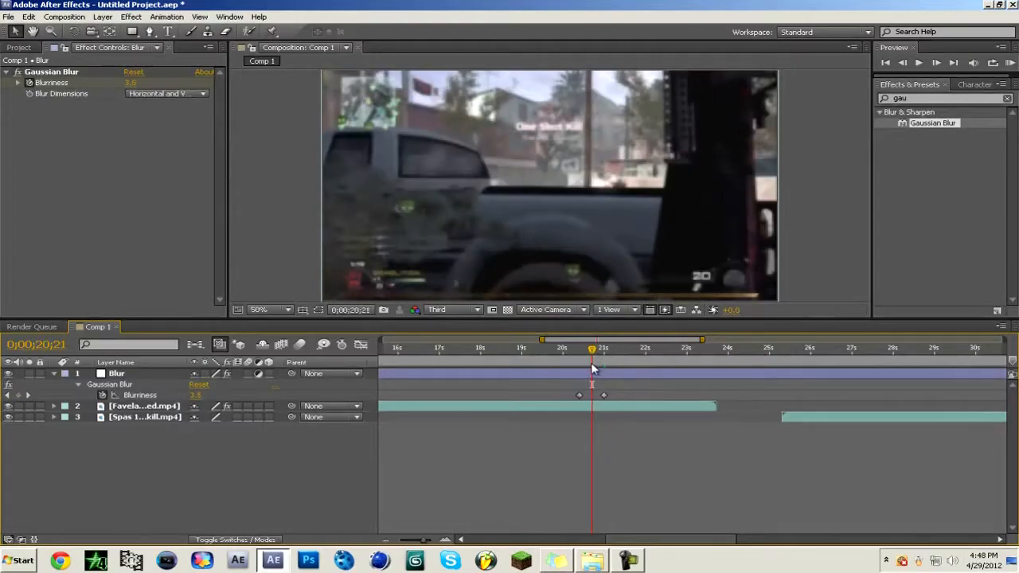
pyautogui.click(54, 373)
pyautogui.click(8, 374)
# Move the Spas clip above the Favela clip and shift it to start at about 20.5 s.
pyautogui.click(812, 396)
pyautogui.moveTo(152, 400); pyautogui.dragTo(152, 383)
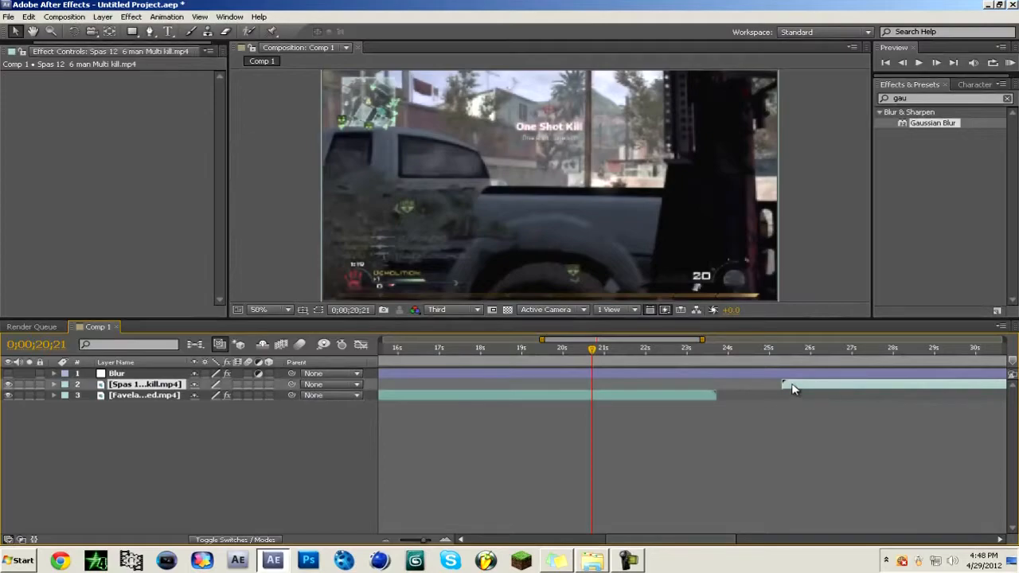
pyautogui.moveTo(792, 387); pyautogui.dragTo(634, 391)
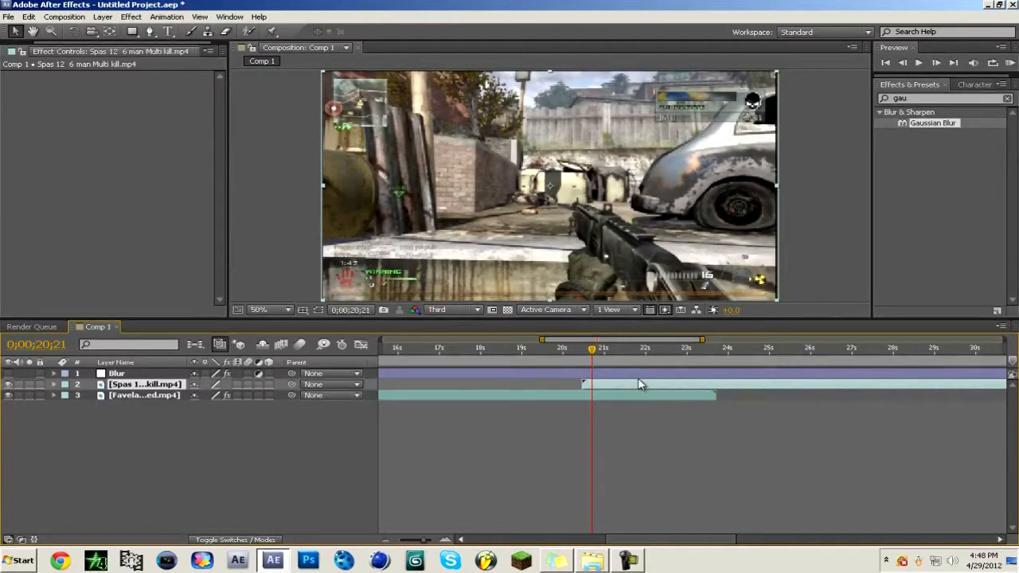
# Enlarge the Spas clip slightly to fill the frame and shift it earlier to start at about 16.8 s.
pyautogui.moveTo(776, 298); pyautogui.dragTo(778, 302)
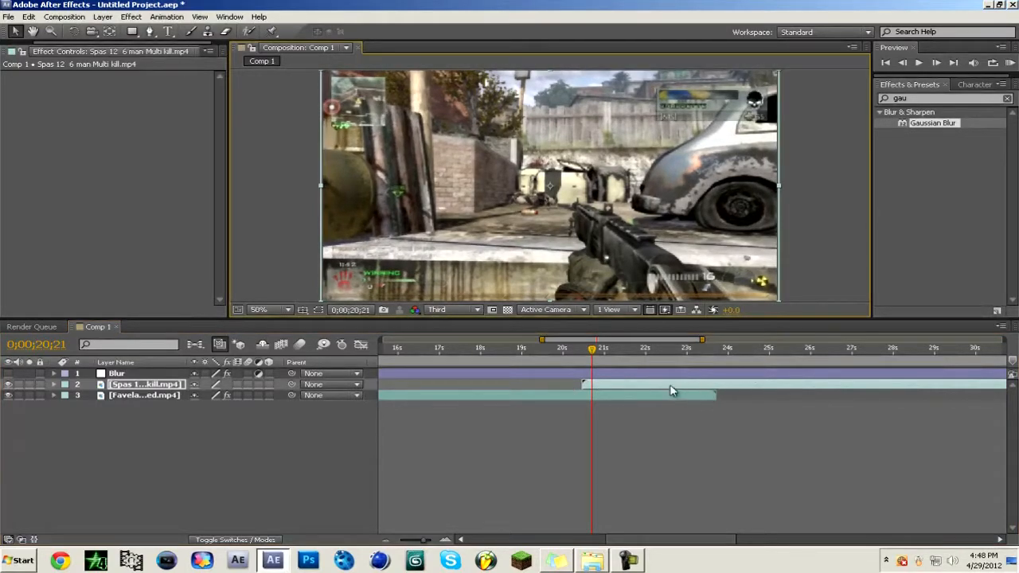
pyautogui.moveTo(671, 390); pyautogui.dragTo(607, 391)
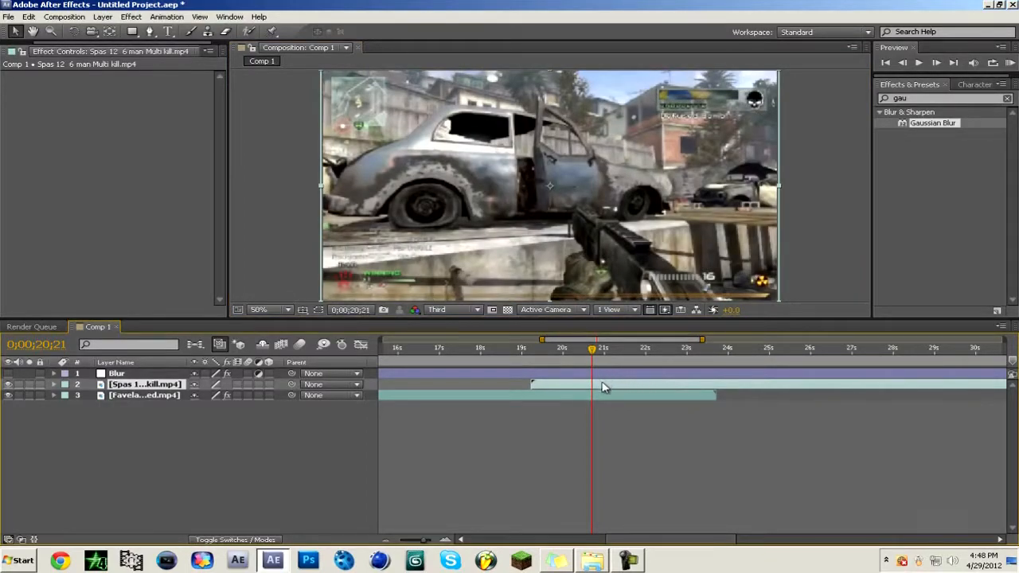
pyautogui.moveTo(601, 384); pyautogui.dragTo(594, 385)
pyautogui.moveTo(729, 388); pyautogui.dragTo(712, 387)
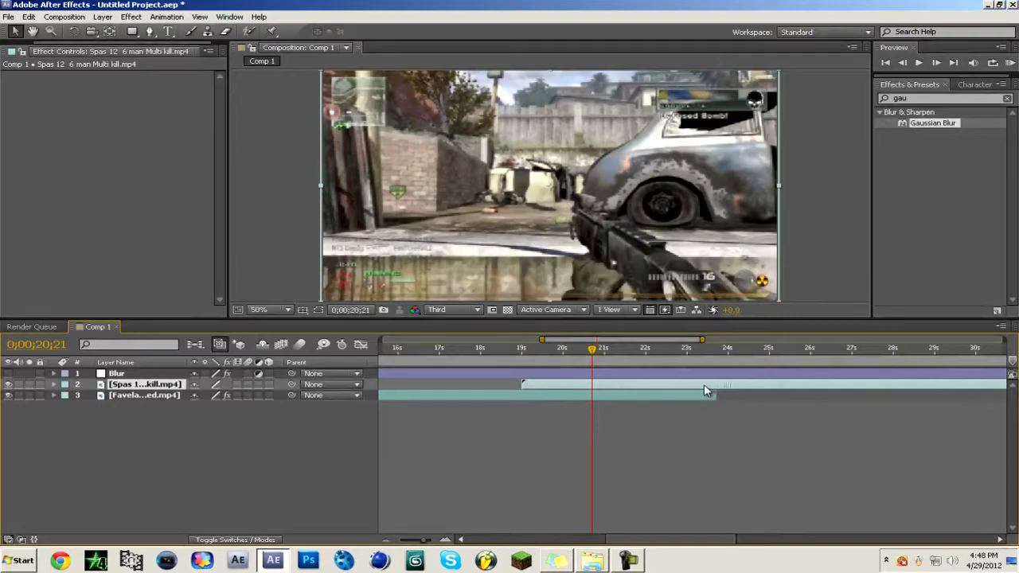
pyautogui.moveTo(703, 390); pyautogui.dragTo(669, 390)
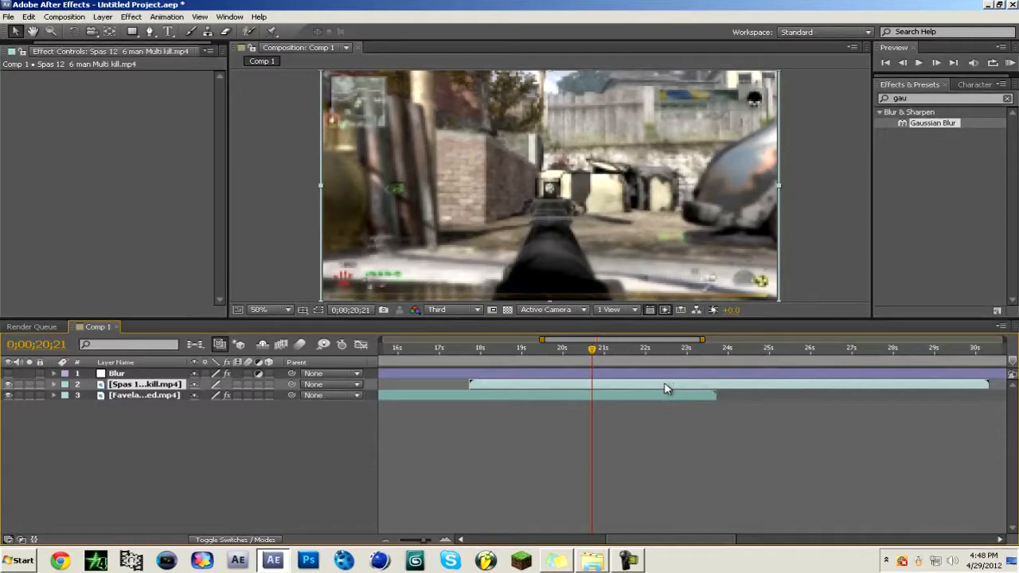
pyautogui.moveTo(723, 387); pyautogui.dragTo(713, 387)
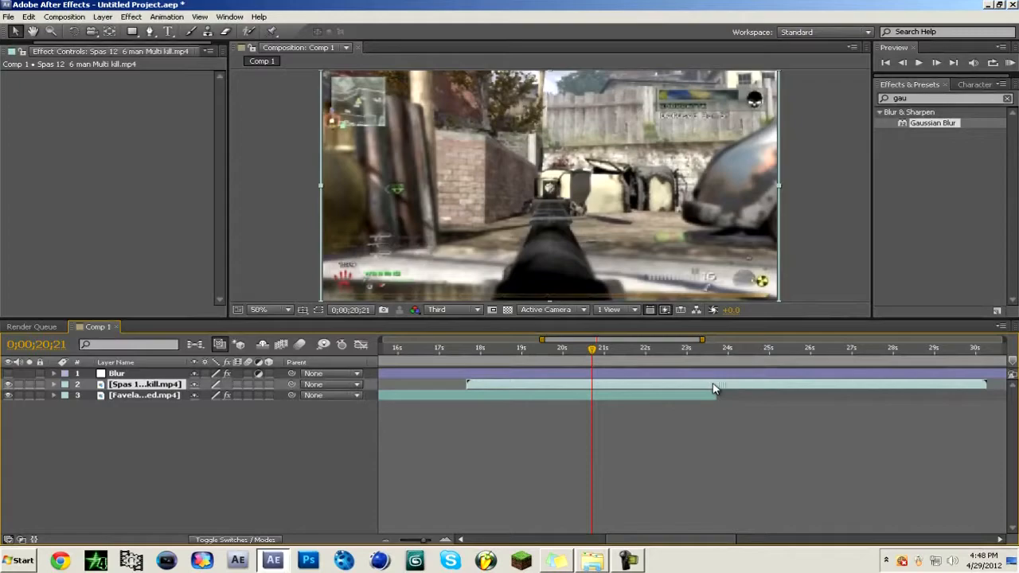
pyautogui.moveTo(713, 388); pyautogui.dragTo(687, 388)
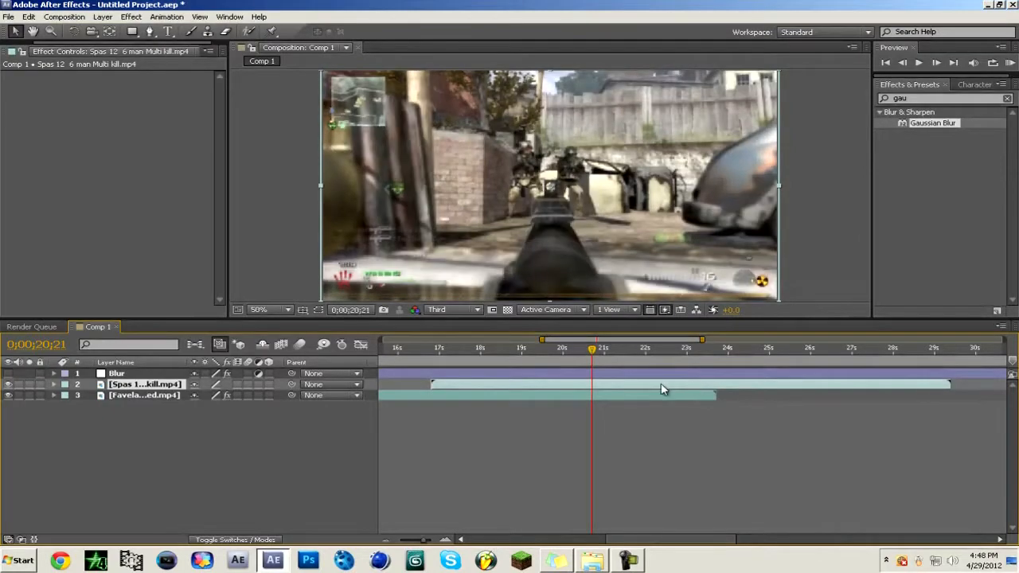
# Trim the Spas clip's start to 0;00;20;21 and freeze the frame at that time.
pyautogui.moveTo(431, 384); pyautogui.dragTo(587, 462)
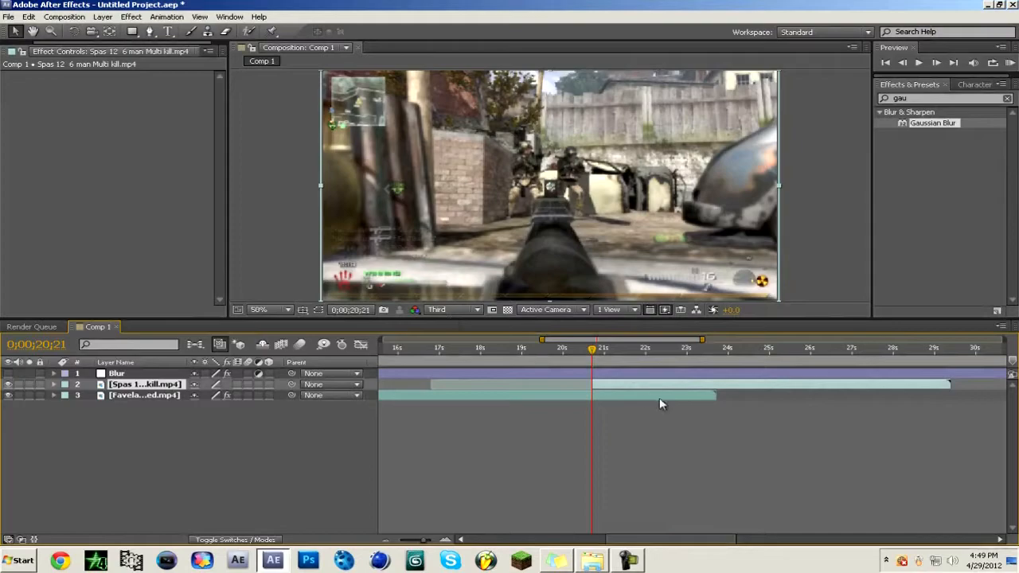
pyautogui.rightClick(623, 390)
pyautogui.moveTo(660, 112)
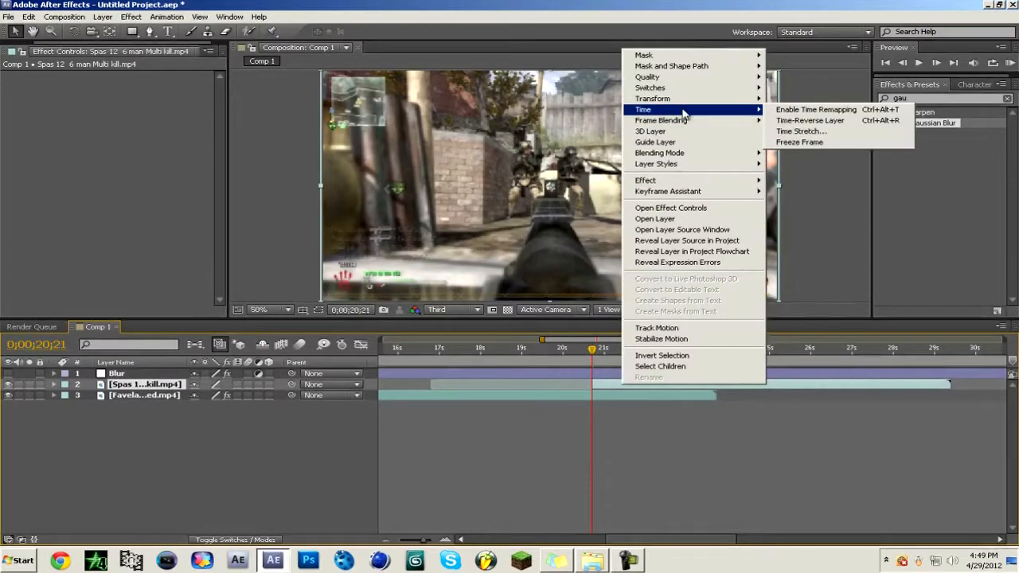
pyautogui.click(811, 147)
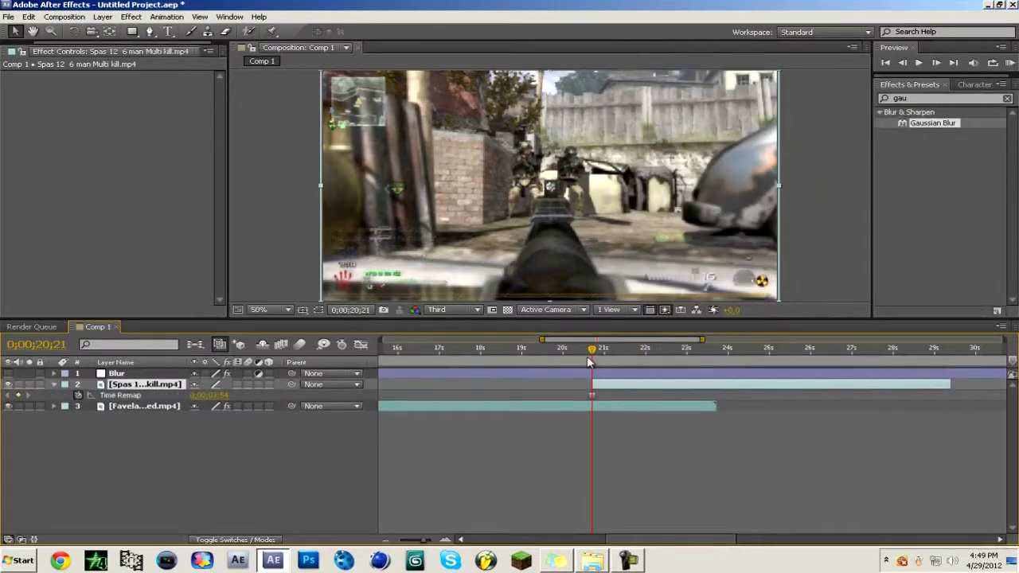
# Set the composition's preview resolution to Full.
pyautogui.click(470, 311)
pyautogui.click(450, 334)
pyautogui.scroll(2, 532, 264)
pyautogui.moveTo(532, 264); pyautogui.dragTo(587, 166)
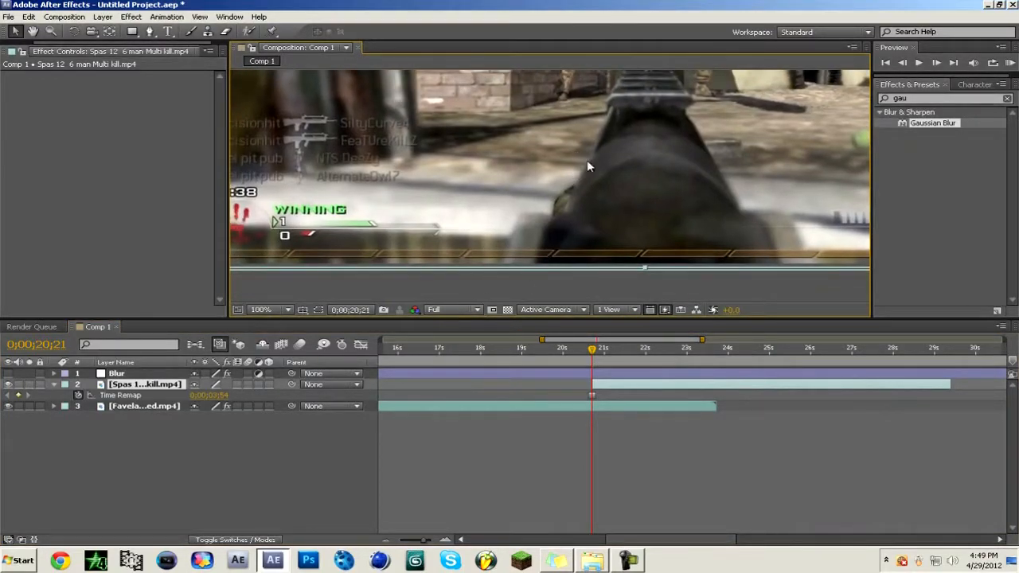
# Begin a Pen tool mask on the Spas layer, tracing the gun's left edge from the frame's lower edge up to the sight.
pyautogui.press('g')
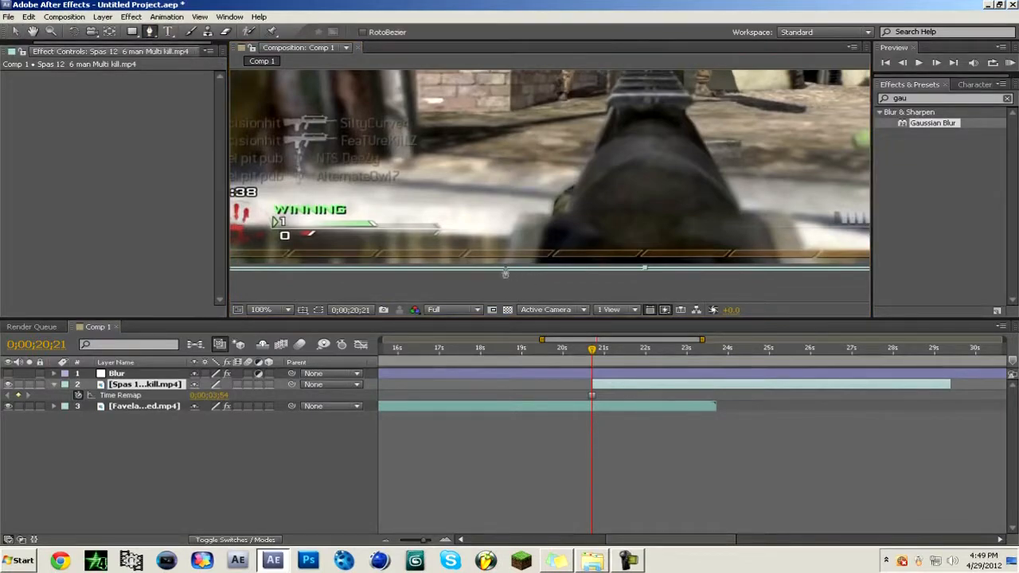
pyautogui.click(502, 266)
pyautogui.click(505, 242)
pyautogui.click(520, 212)
pyautogui.click(538, 212)
pyautogui.click(551, 210)
pyautogui.click(555, 196)
pyautogui.click(576, 191)
pyautogui.click(581, 173)
pyautogui.click(591, 154)
pyautogui.moveTo(616, 143); pyautogui.dragTo(597, 226)
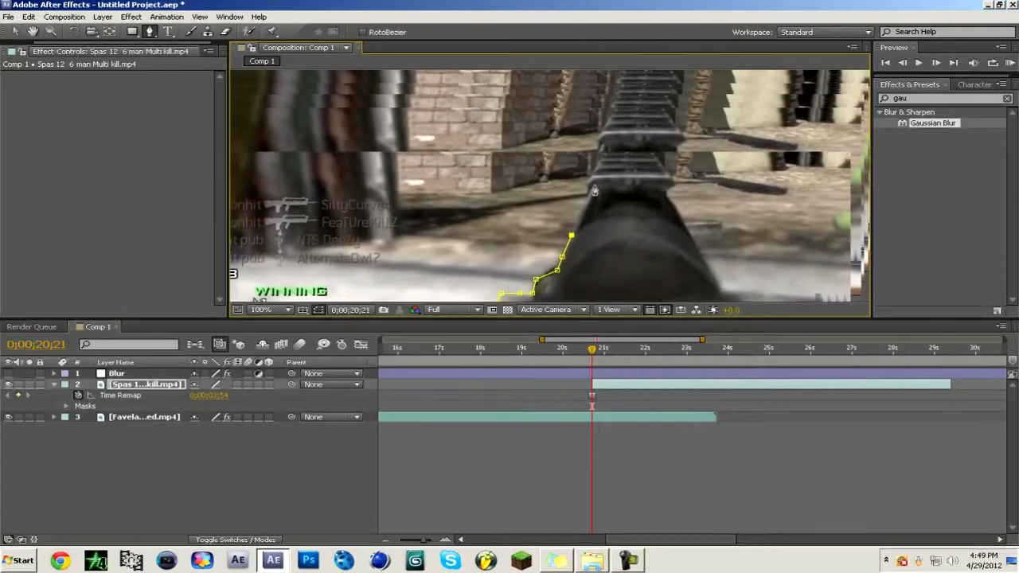
pyautogui.moveTo(595, 172); pyautogui.dragTo(590, 199)
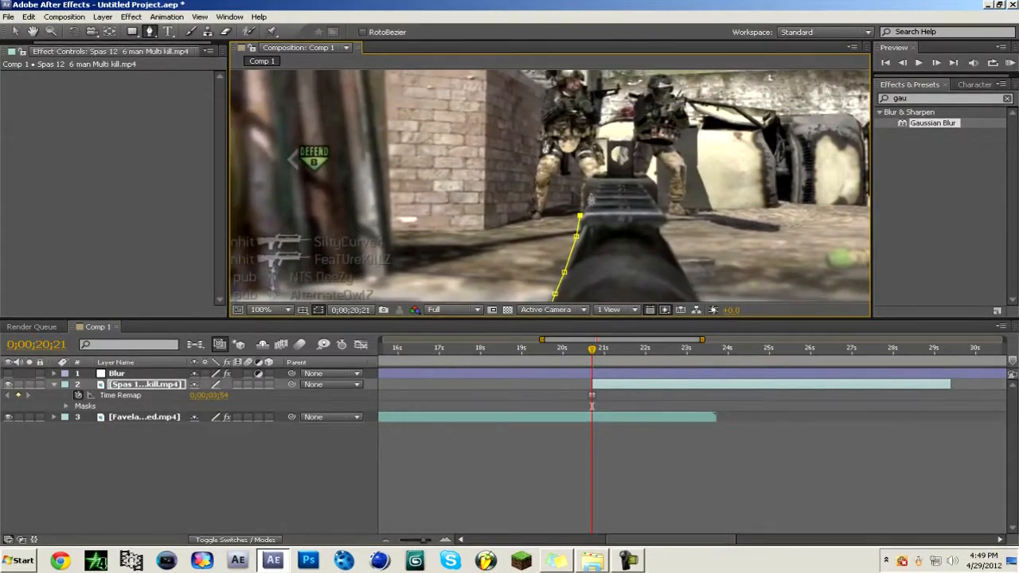
# Continue the mask around the gun's raised sight and down the right side of its upper part.
pyautogui.click(589, 183)
pyautogui.click(597, 173)
pyautogui.click(606, 171)
pyautogui.click(608, 143)
pyautogui.click(632, 141)
pyautogui.click(633, 170)
pyautogui.click(653, 176)
pyautogui.click(657, 191)
pyautogui.click(660, 203)
pyautogui.click(661, 216)
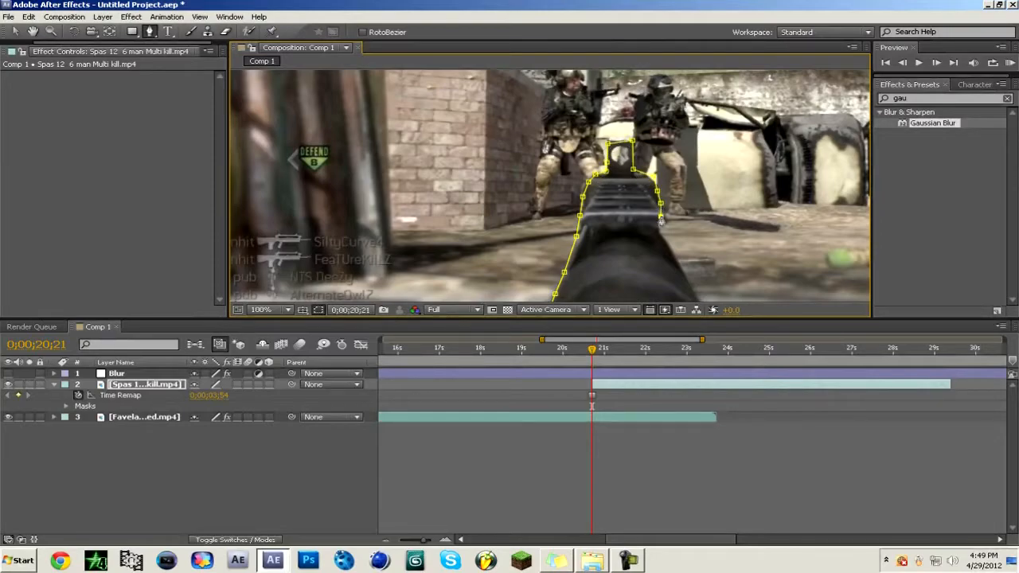
# Trace the gun's lower right side and close the mask along the frame's lower edge.
pyautogui.click(673, 253)
pyautogui.click(712, 260)
pyautogui.scroll(-3, 701, 283)
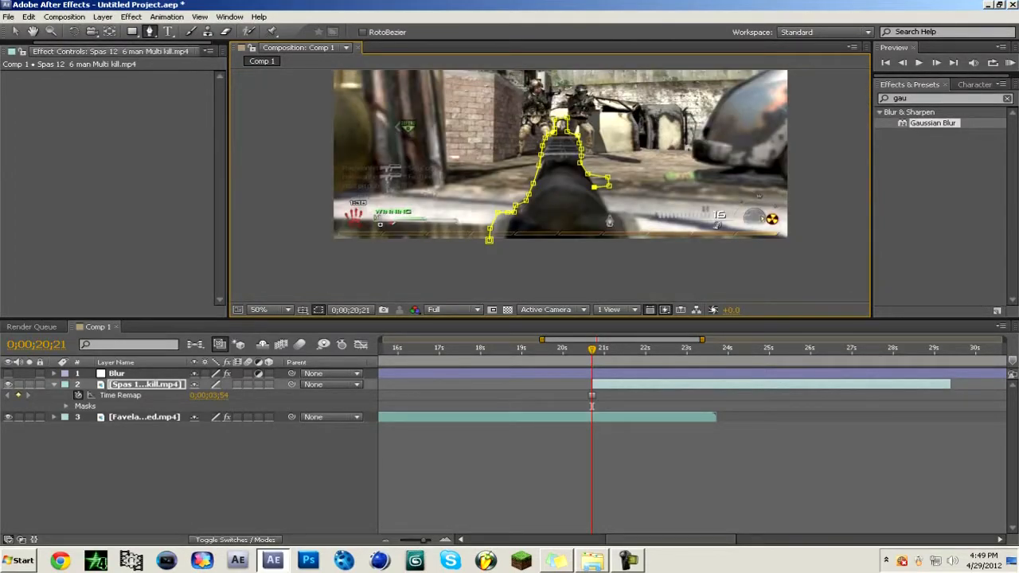
pyautogui.scroll(2, 619, 222)
pyautogui.click(590, 187)
pyautogui.click(616, 240)
pyautogui.click(310, 242)
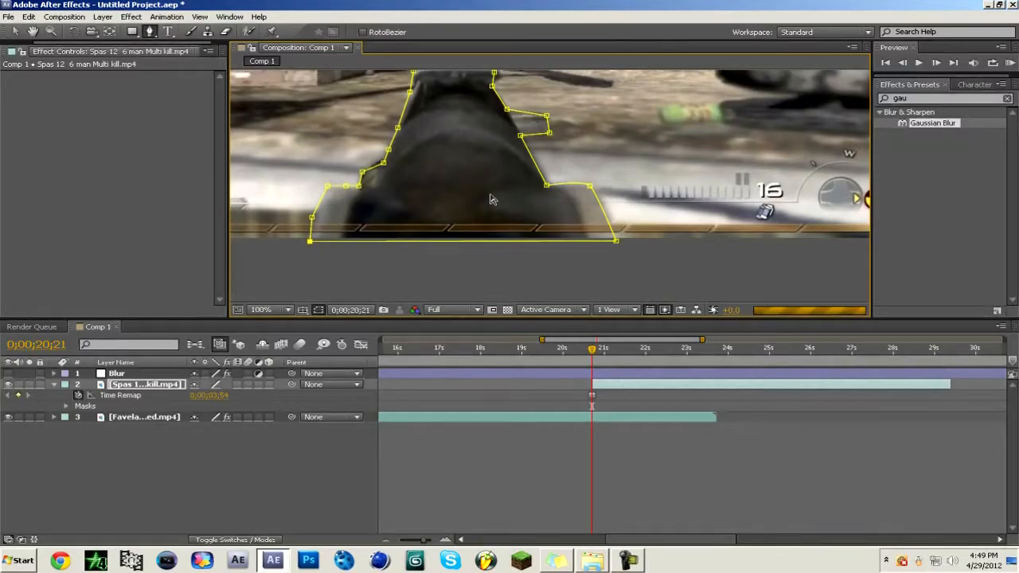
pyautogui.scroll(-1, 490, 199)
pyautogui.moveTo(491, 177); pyautogui.dragTo(505, 243)
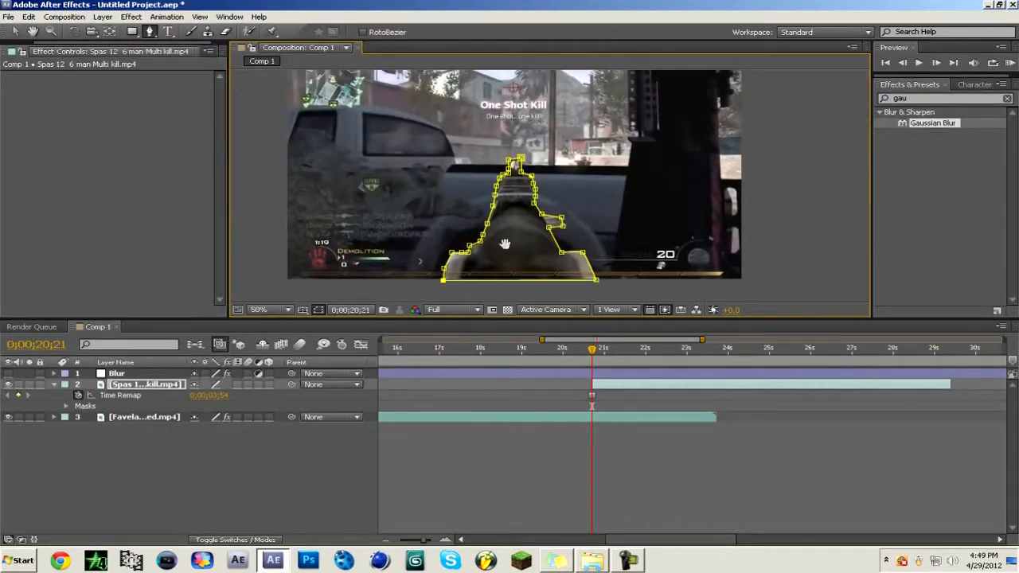
# Draw a second closed mask around the hole in the gun's sight.
pyautogui.scroll(2, 513, 183)
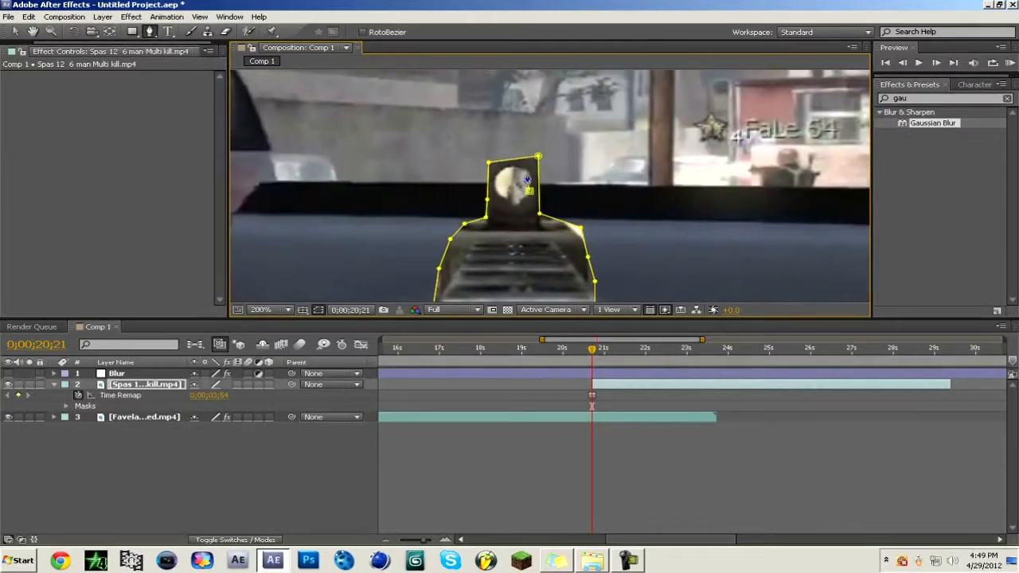
pyautogui.click(496, 191)
pyautogui.click(506, 201)
pyautogui.click(516, 206)
pyautogui.click(524, 198)
pyautogui.click(529, 191)
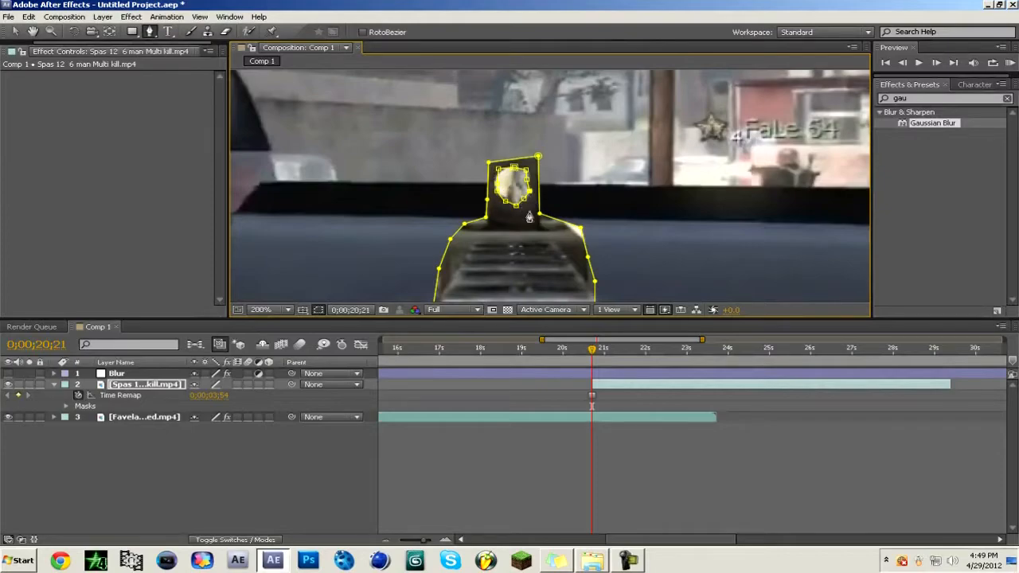
# Reveal the Spas layer's masks and set Mask 2 to Subtract to cut out the sight hole.
pyautogui.click(158, 387)
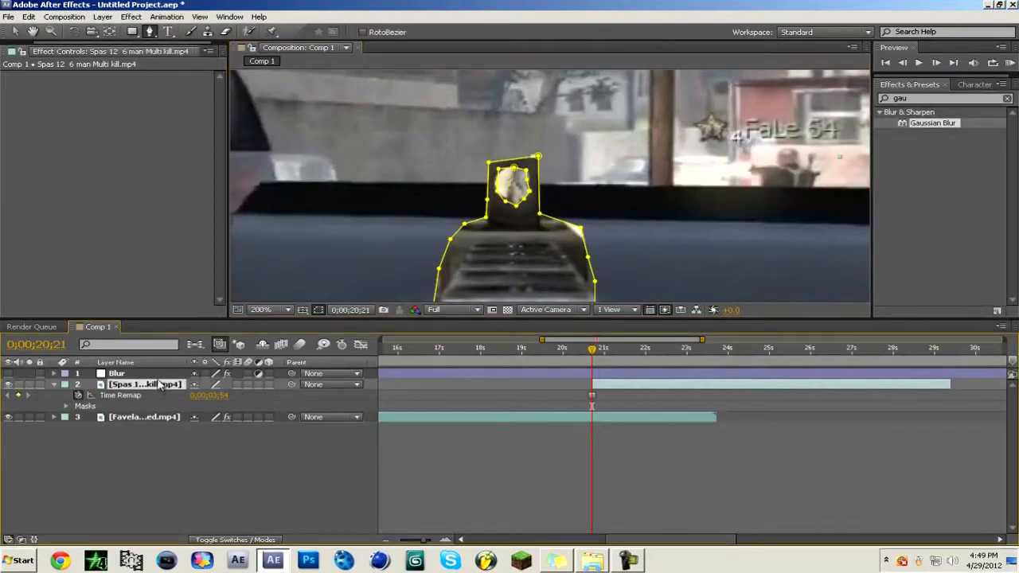
pyautogui.press('m')
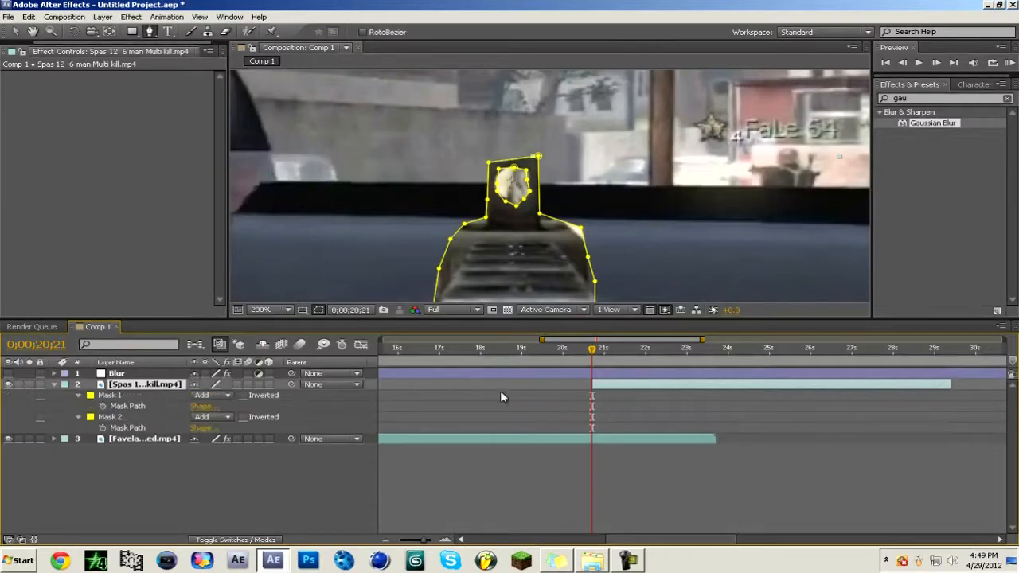
pyautogui.click(205, 417)
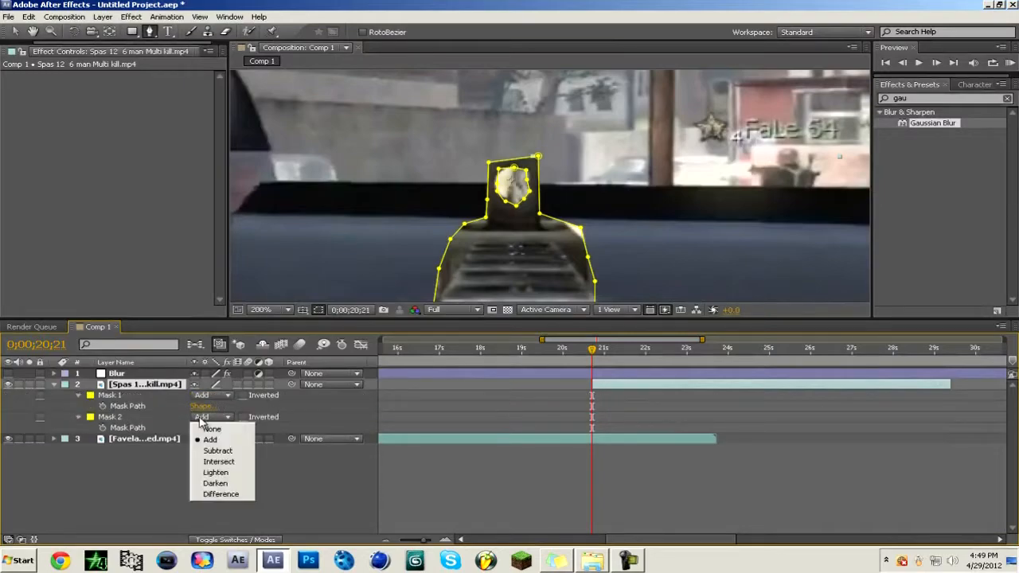
pyautogui.click(217, 450)
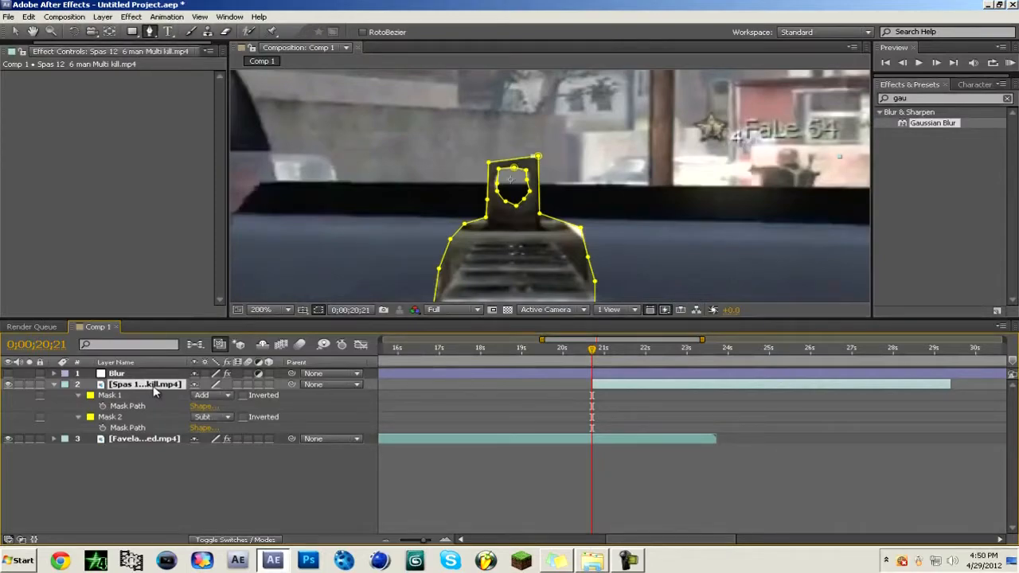
pyautogui.click(308, 460)
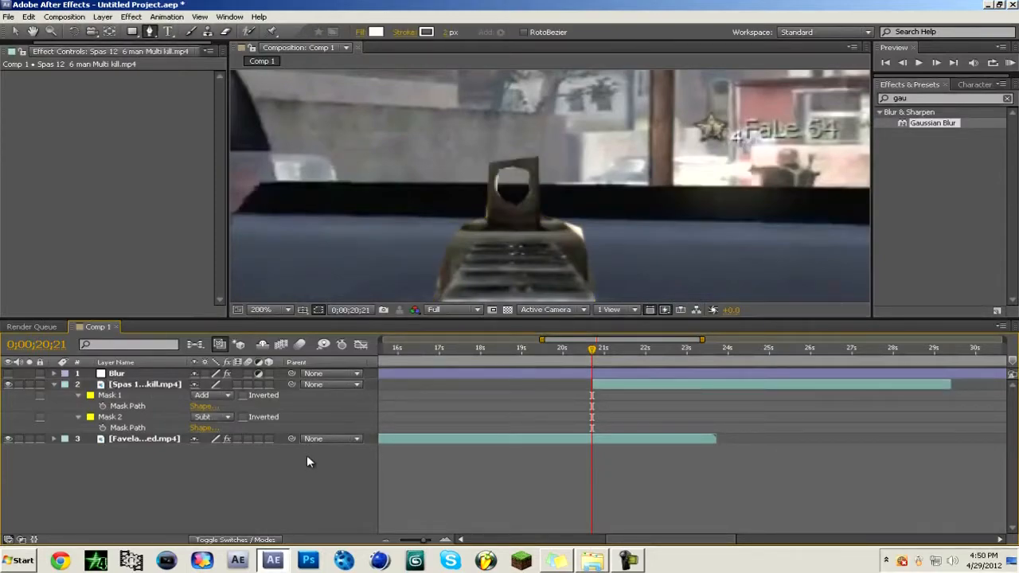
# Set the Mask Feather of both Mask 1 and Mask 2 to 2 pixels.
pyautogui.click(78, 395)
pyautogui.click(204, 417)
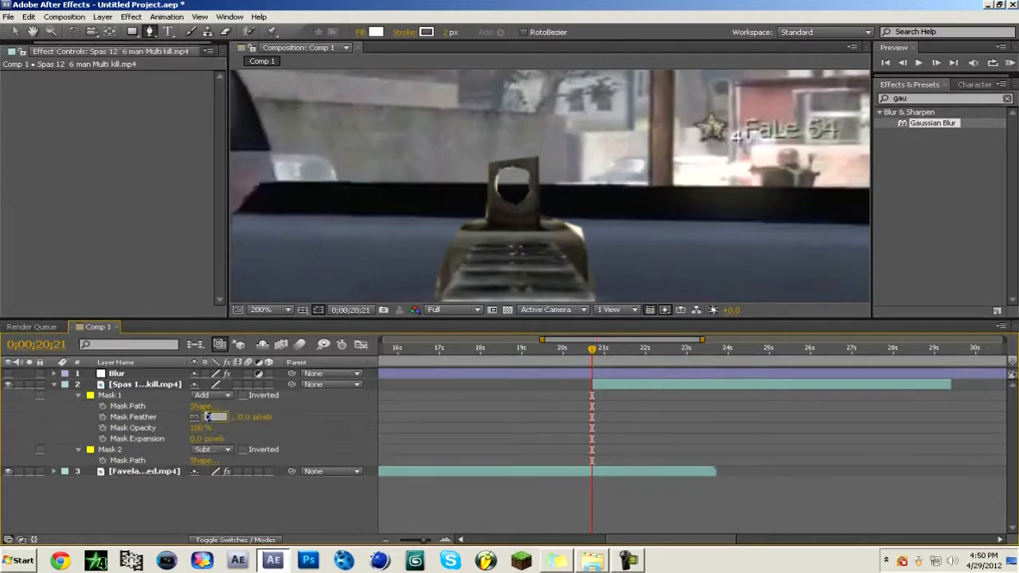
pyautogui.write('2')
pyautogui.press('Return')
pyautogui.click(79, 449)
pyautogui.click(208, 470)
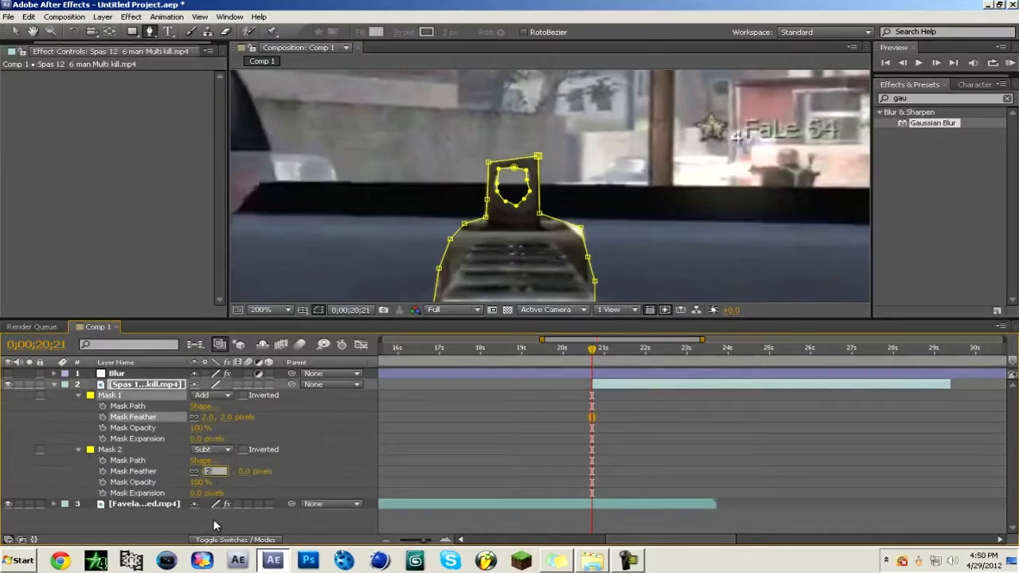
pyautogui.write('2')
pyautogui.click(213, 519)
pyautogui.scroll(-4, 424, 204)
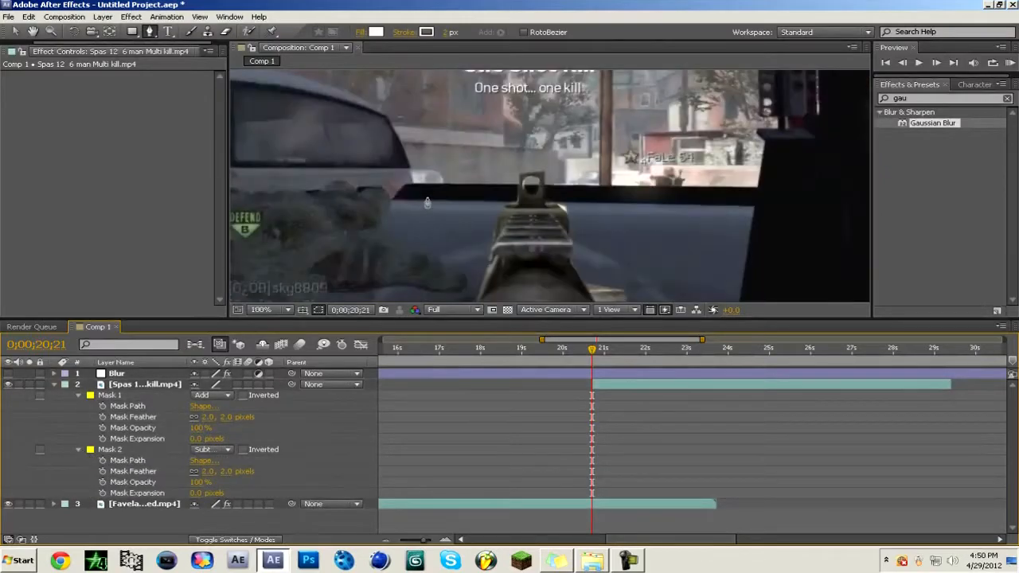
pyautogui.moveTo(499, 218); pyautogui.dragTo(500, 227)
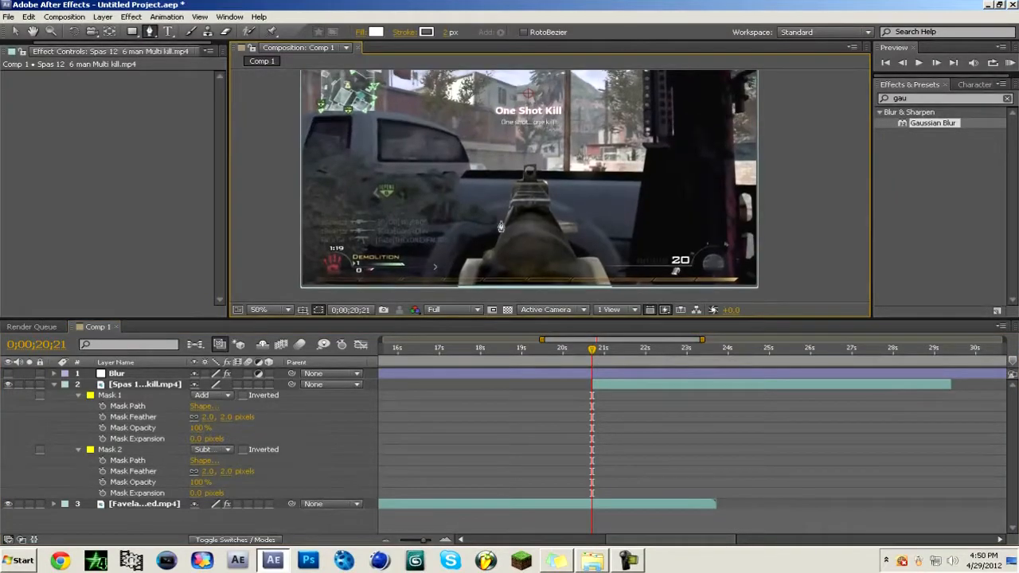
# Duplicate the masked Spas layer and delete both masks from the upper copy.
pyautogui.click(634, 393)
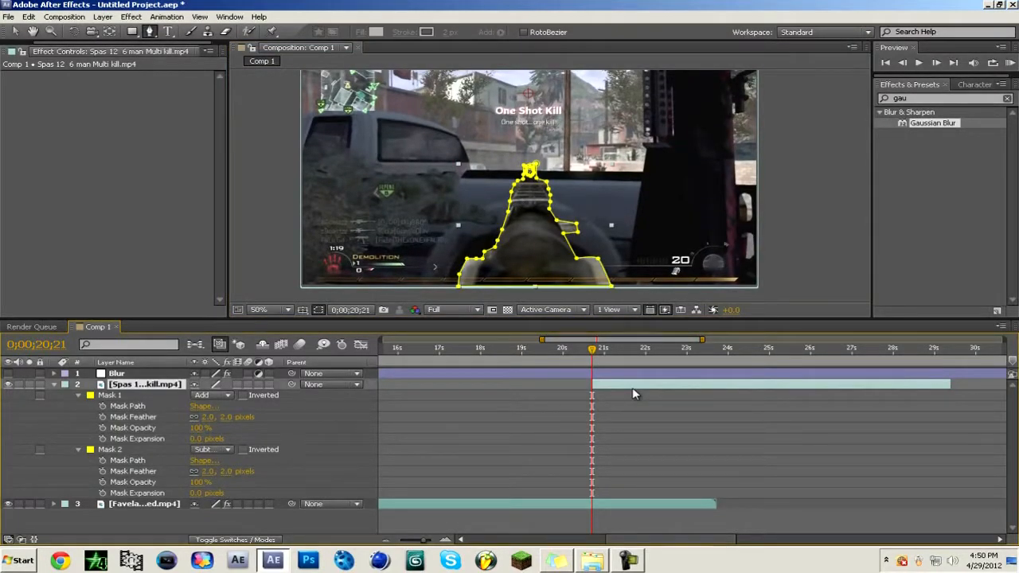
pyautogui.hotkey('ctrl', 'd')
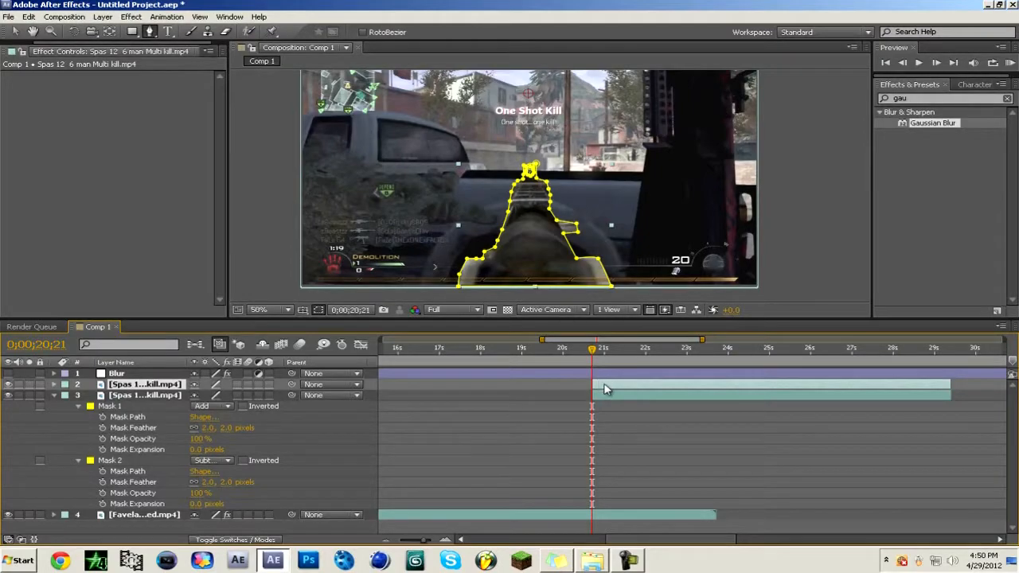
pyautogui.click(149, 387)
pyautogui.hotkey('ctrl', 'v')
pyautogui.click(121, 396)
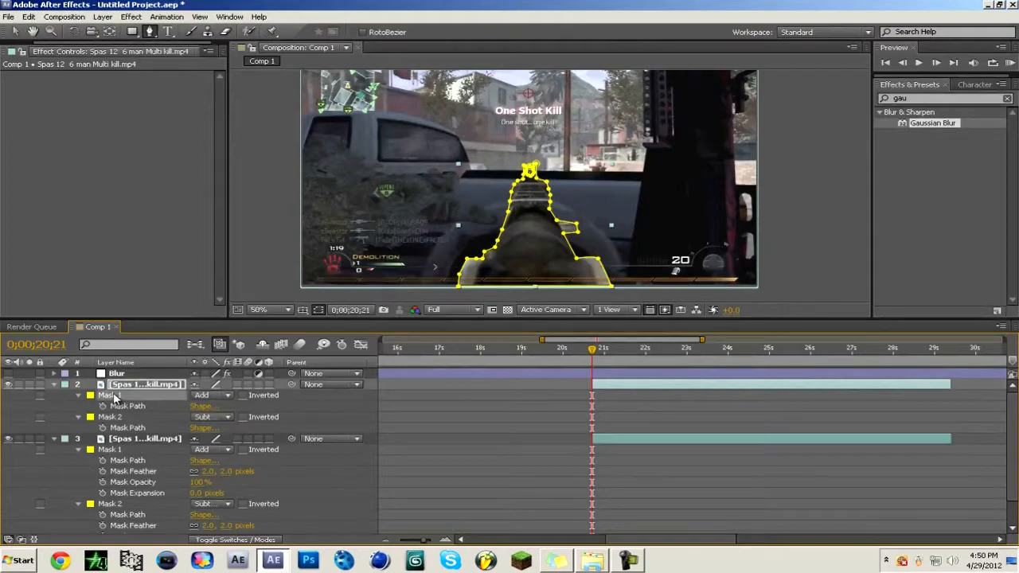
pyautogui.press('Delete')
pyautogui.press('Delete')
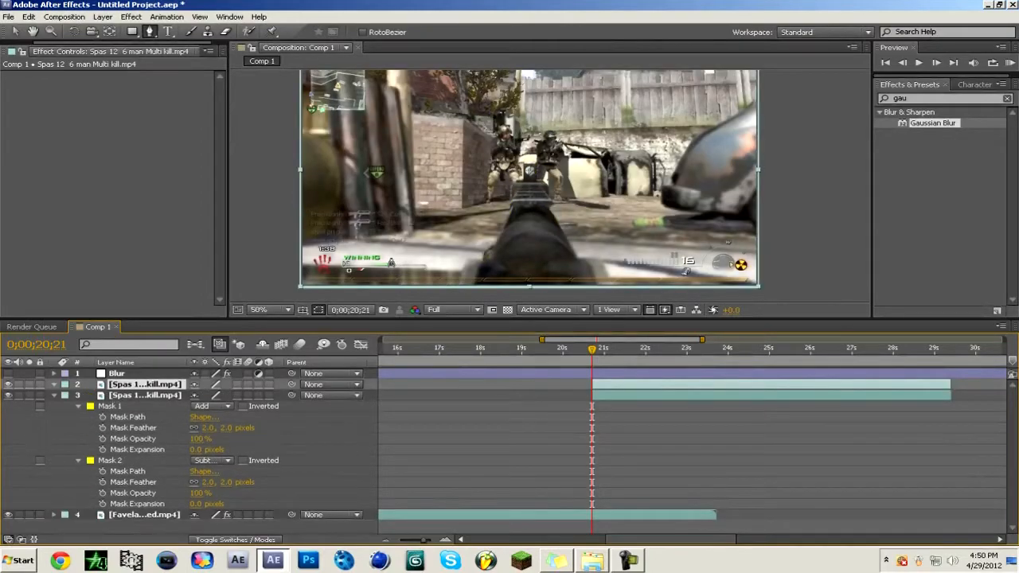
pyautogui.scroll(1, 391, 262)
pyautogui.moveTo(415, 199); pyautogui.dragTo(521, 260)
pyautogui.scroll(1, 520, 260)
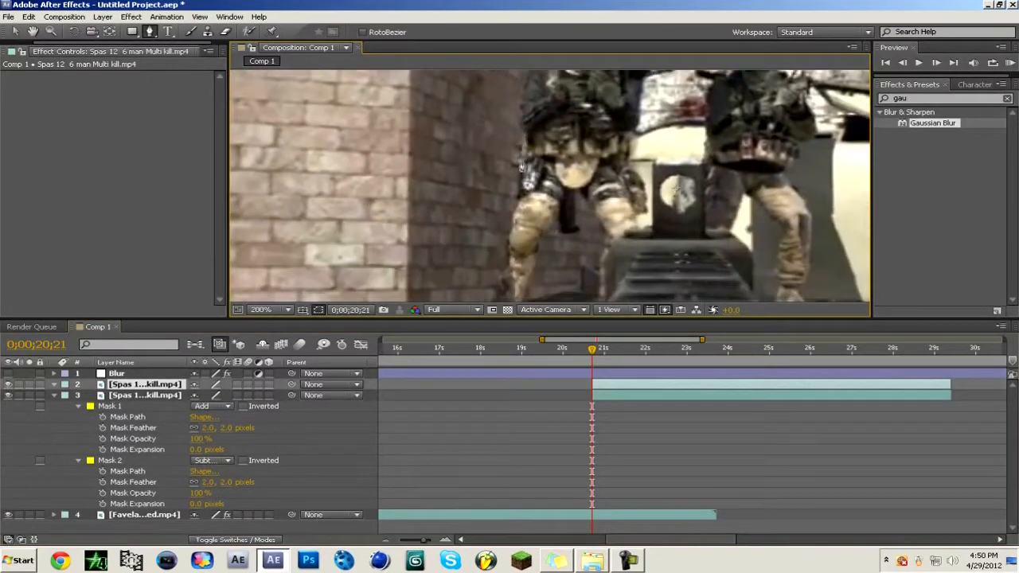
pyautogui.click(630, 559)
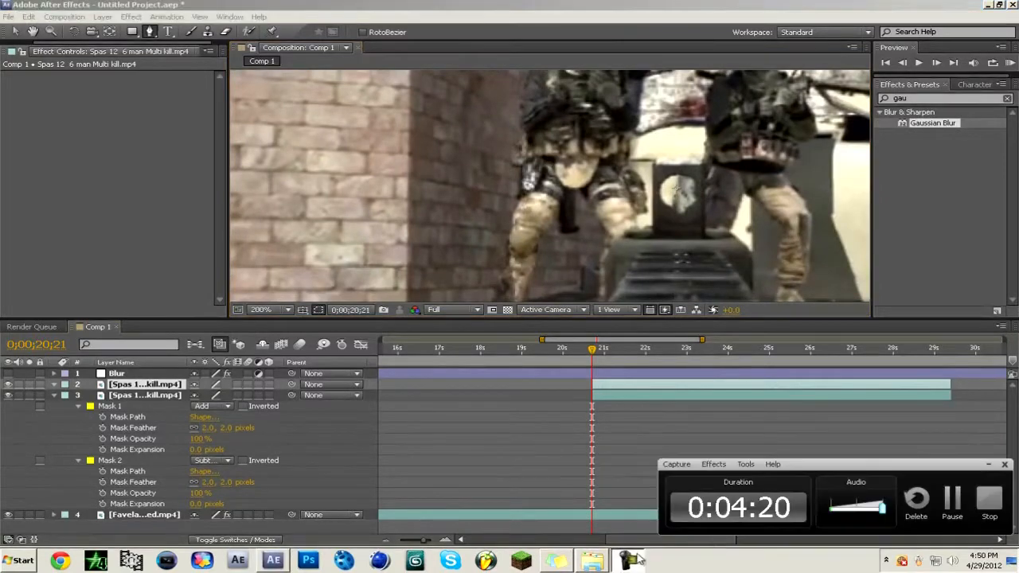
pyautogui.click(953, 499)
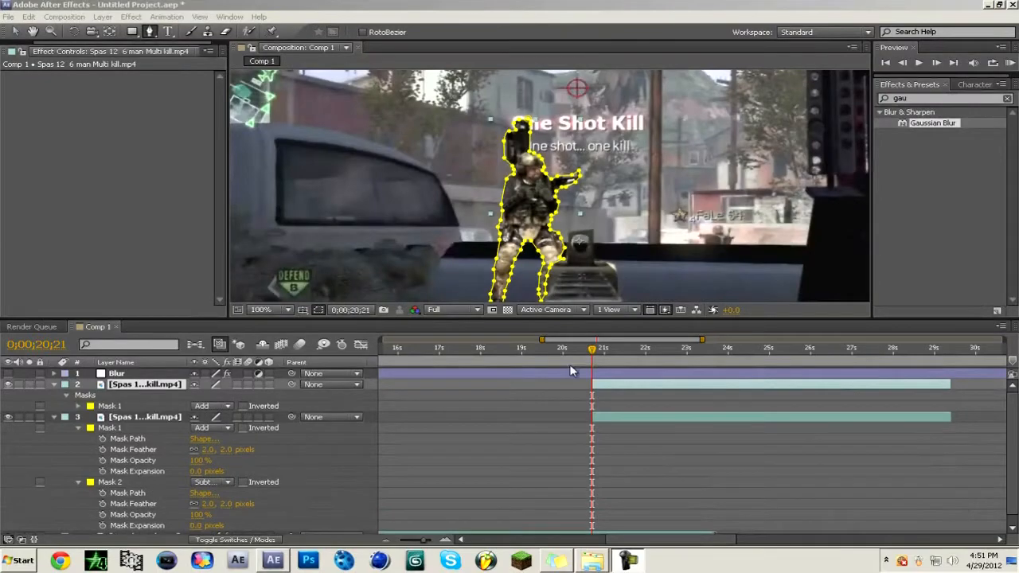
pyautogui.moveTo(536, 216); pyautogui.dragTo(521, 200)
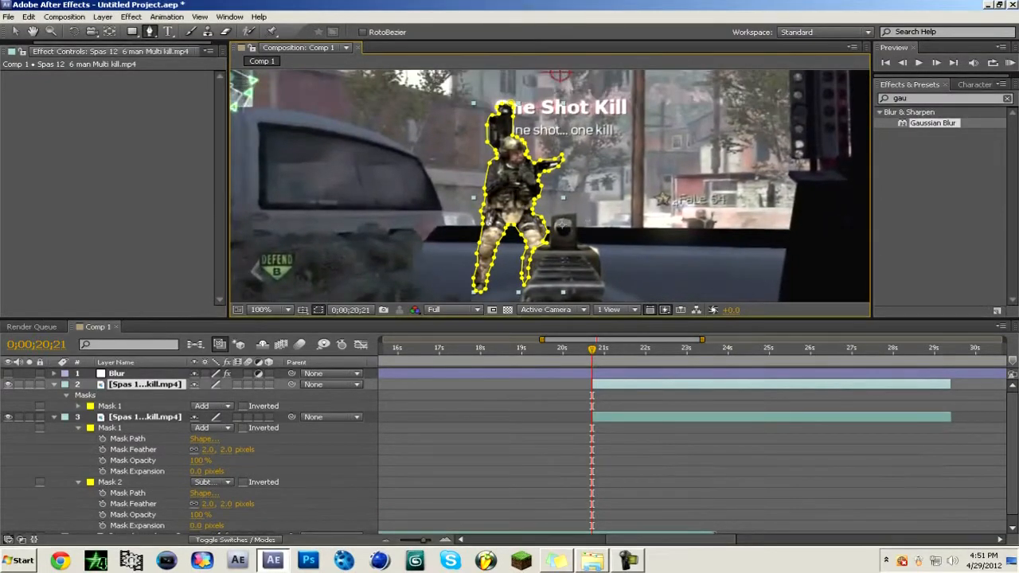
pyautogui.scroll(-2, 561, 226)
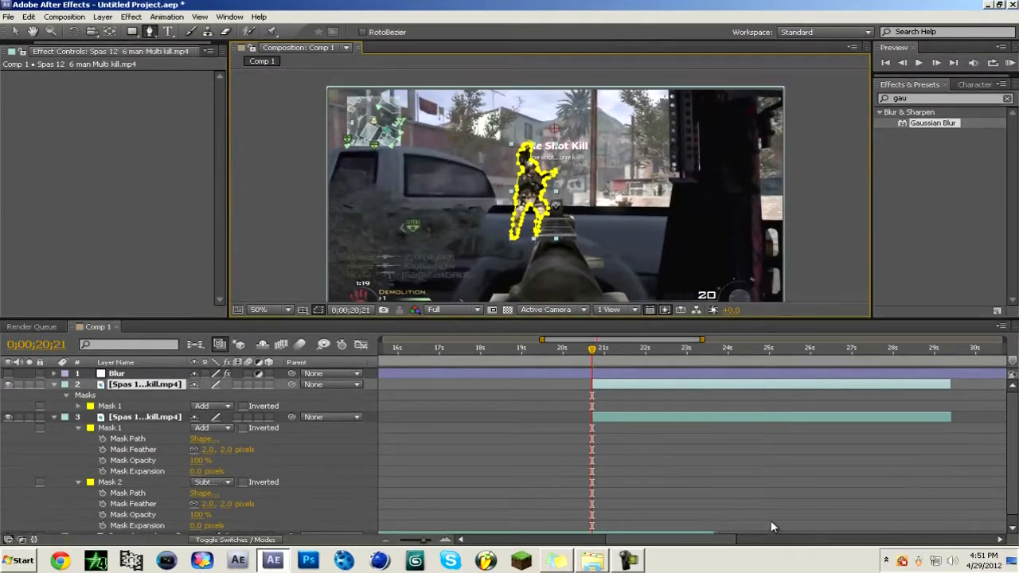
pyautogui.click(915, 499)
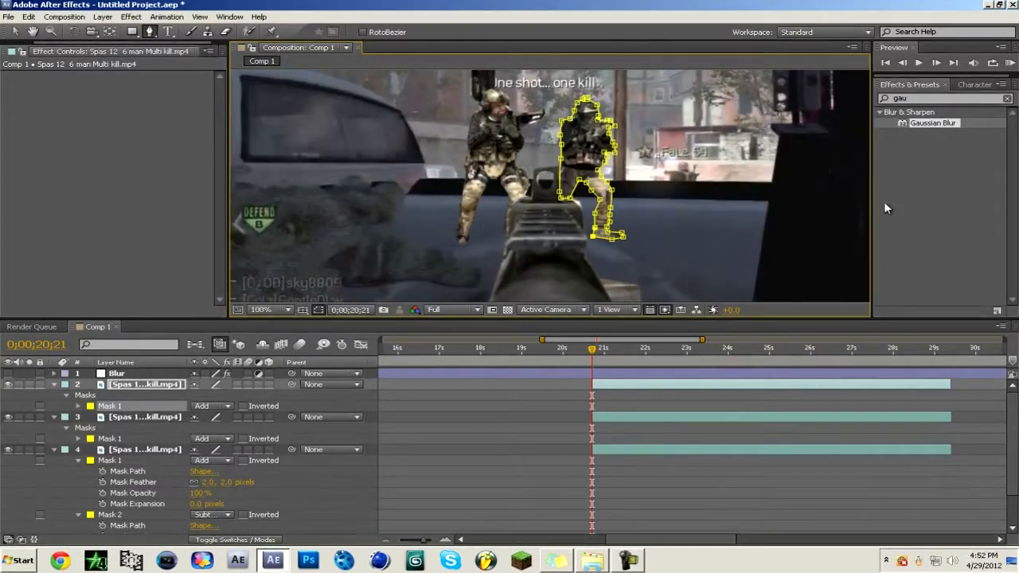
# Set the Mask Feather of Mask 1 on layer 2, around the right soldier, to 2 pixels.
pyautogui.click(727, 409)
pyautogui.moveTo(678, 155); pyautogui.dragTo(733, 224)
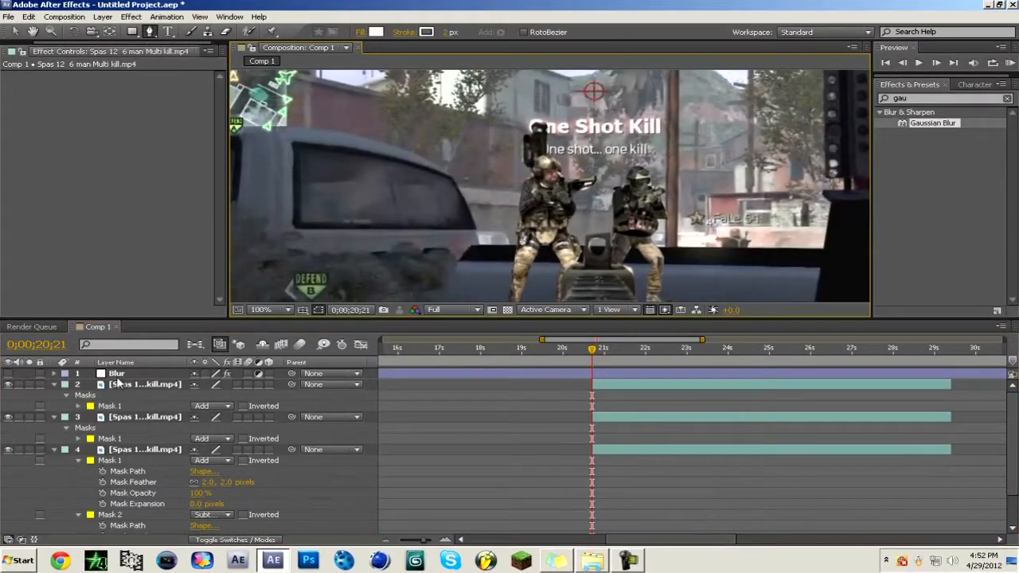
pyautogui.click(140, 384)
pyautogui.click(77, 406)
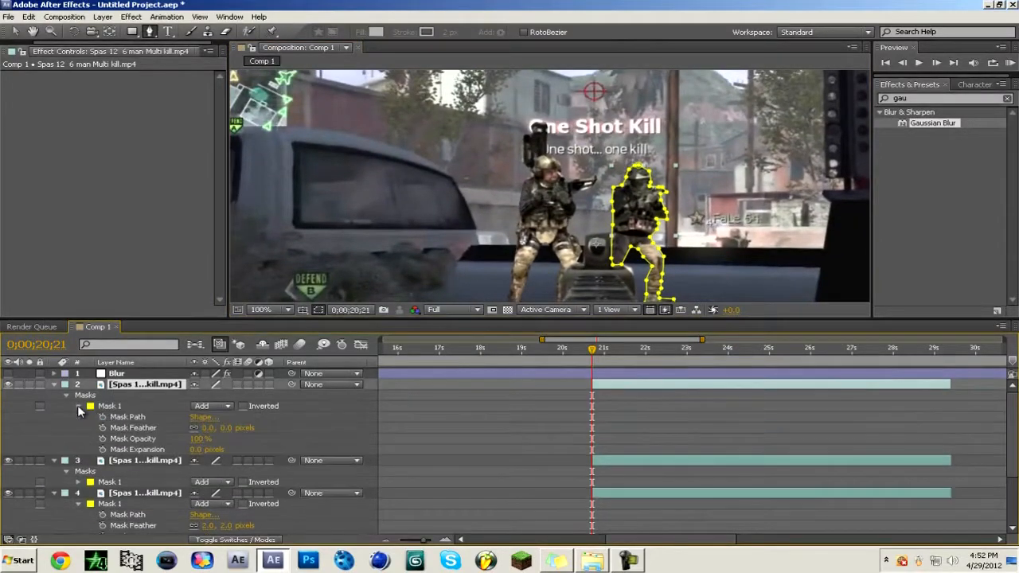
pyautogui.click(208, 427)
pyautogui.press('Return')
# Set the Mask Feather of Mask 1 on layer 3, around the left soldier, to 2 pixels.
pyautogui.scroll(-1, 291, 398)
pyautogui.click(151, 440)
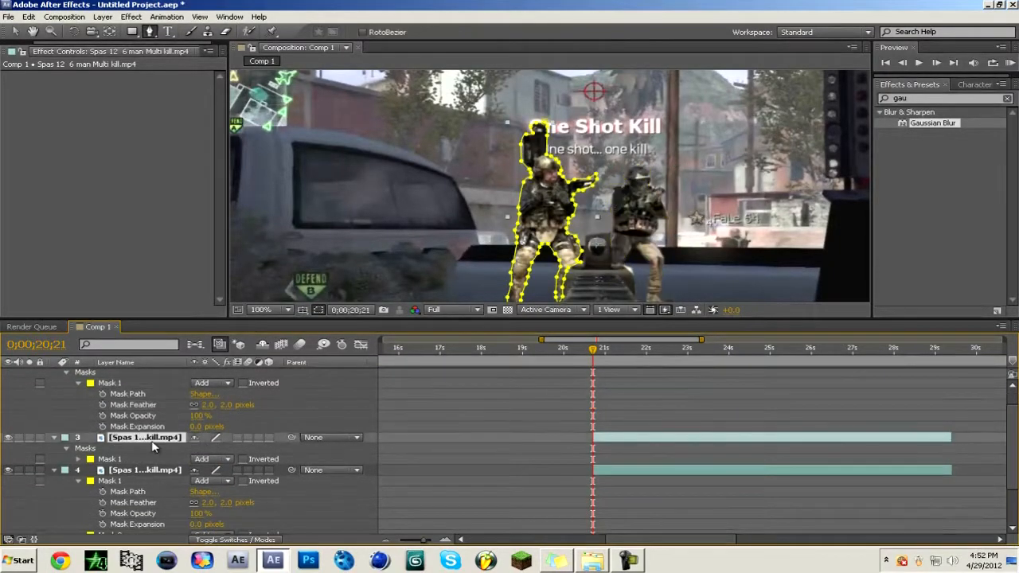
pyautogui.hotkey('ctrl', 'Up')
pyautogui.click(146, 449)
pyautogui.press('m')
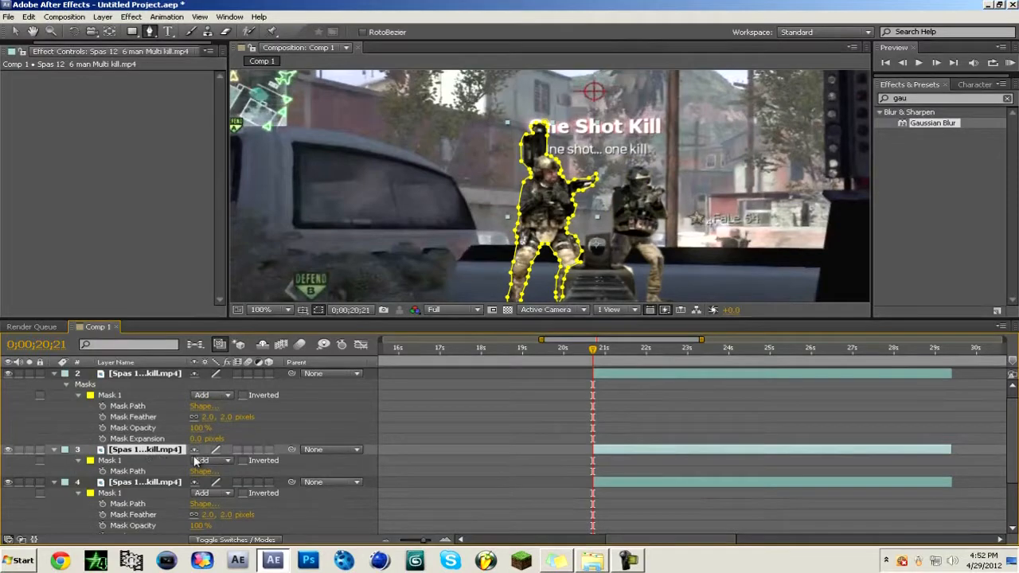
pyautogui.click(86, 462)
pyautogui.click(79, 460)
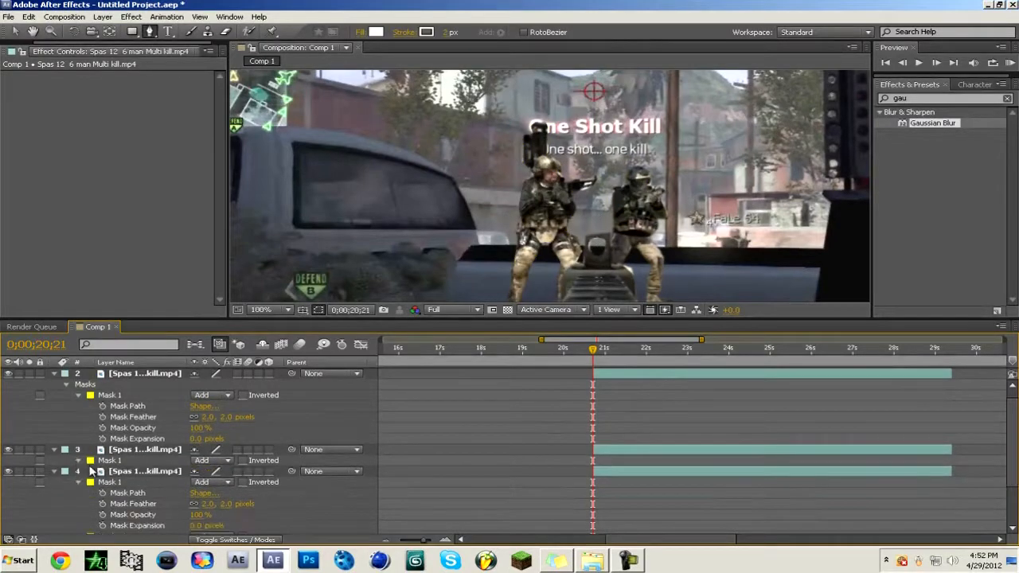
pyautogui.click(210, 482)
pyautogui.write('2')
pyautogui.press('Return')
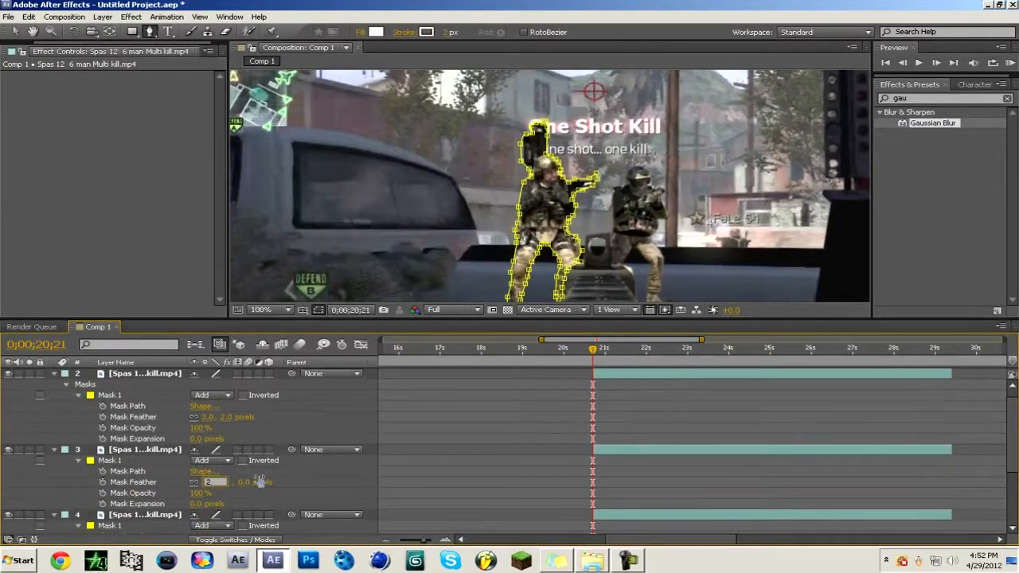
# Turn the gun cutout on layer 4 into a 3D layer.
pyautogui.click(459, 471)
pyautogui.scroll(-1, 667, 256)
pyautogui.moveTo(666, 257); pyautogui.dragTo(612, 172)
pyautogui.scroll(1, 577, 215)
pyautogui.scroll(-1, 616, 206)
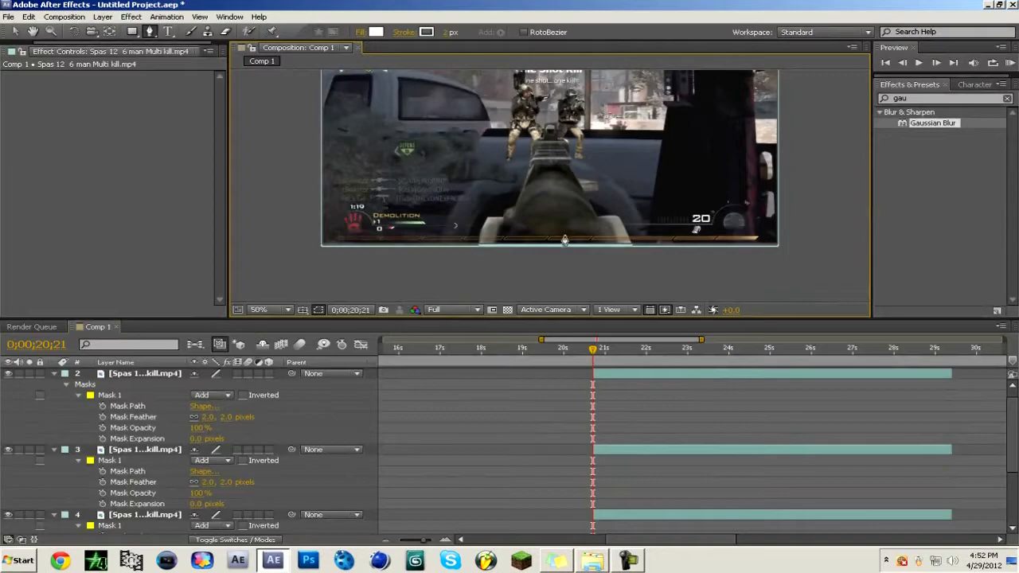
pyautogui.scroll(-3, 624, 446)
pyautogui.click(625, 451)
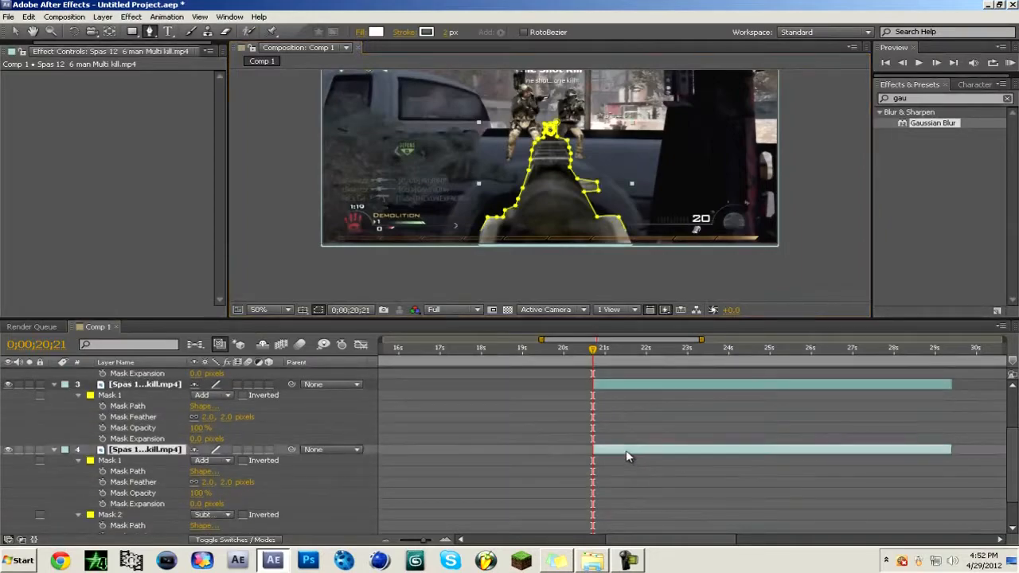
pyautogui.click(268, 450)
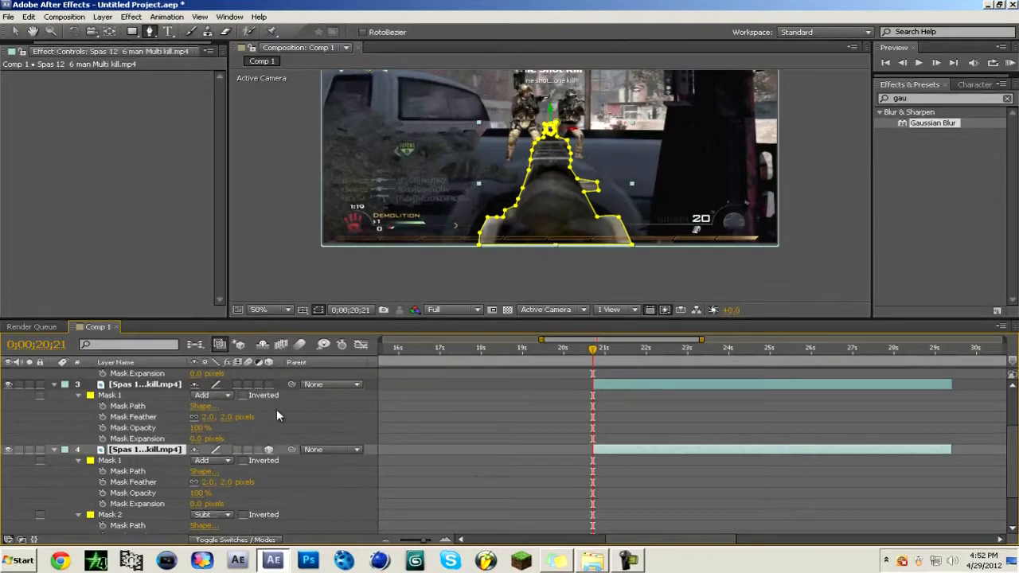
# Move the current time to 0;00;21;07 and set the composition preview resolution to Third.
pyautogui.scroll(-3, 275, 431)
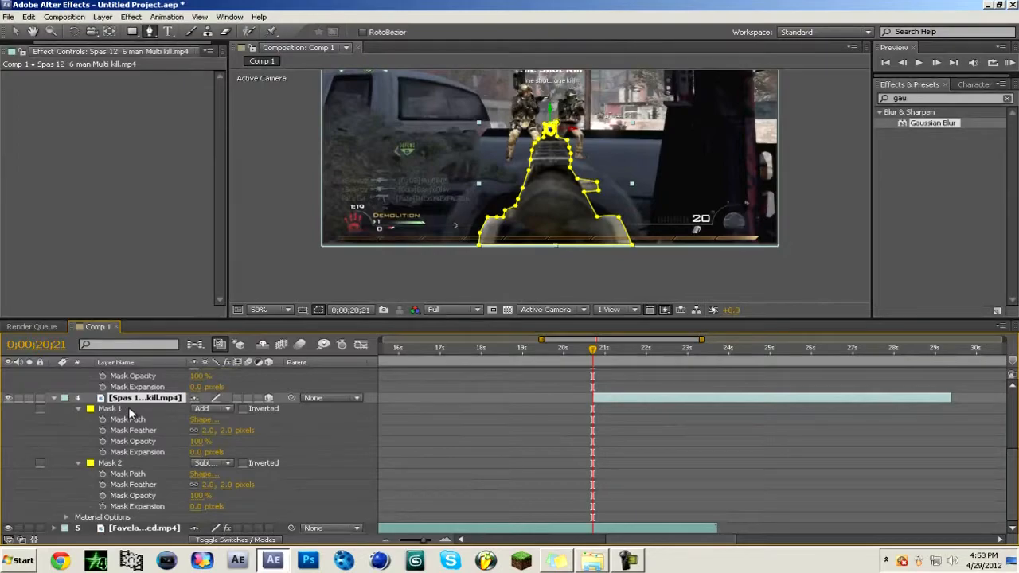
pyautogui.click(615, 350)
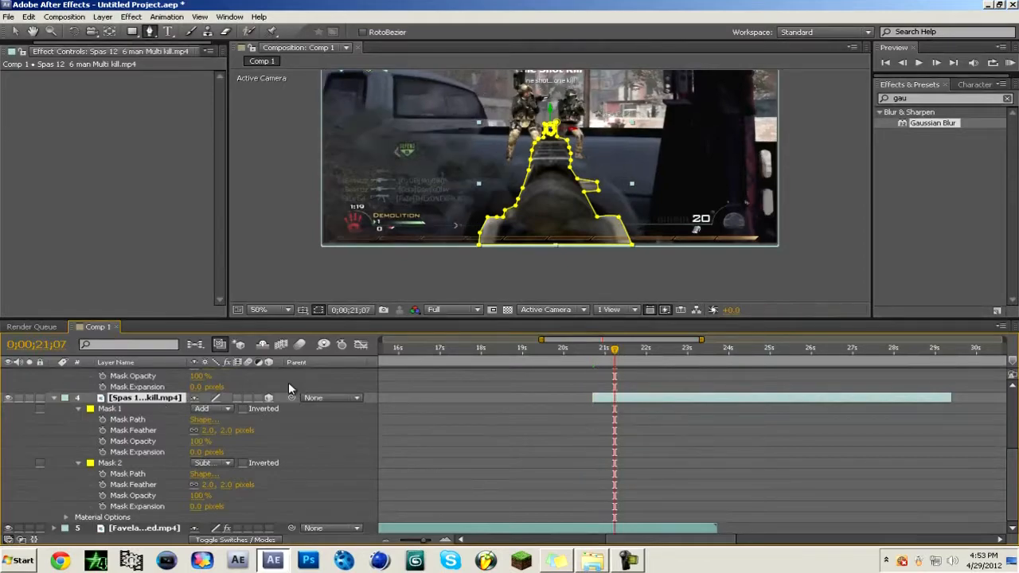
pyautogui.click(450, 310)
pyautogui.click(447, 363)
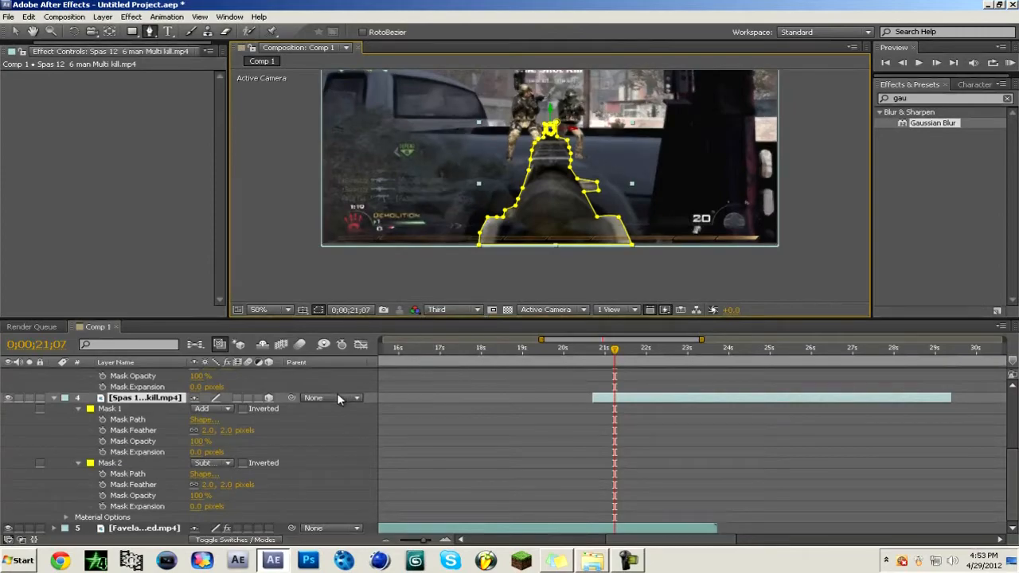
# Reveal the gun layer's rotation properties and add an Orientation keyframe of 0°, 0°, 0° at 0;00;21;07.
pyautogui.press('r')
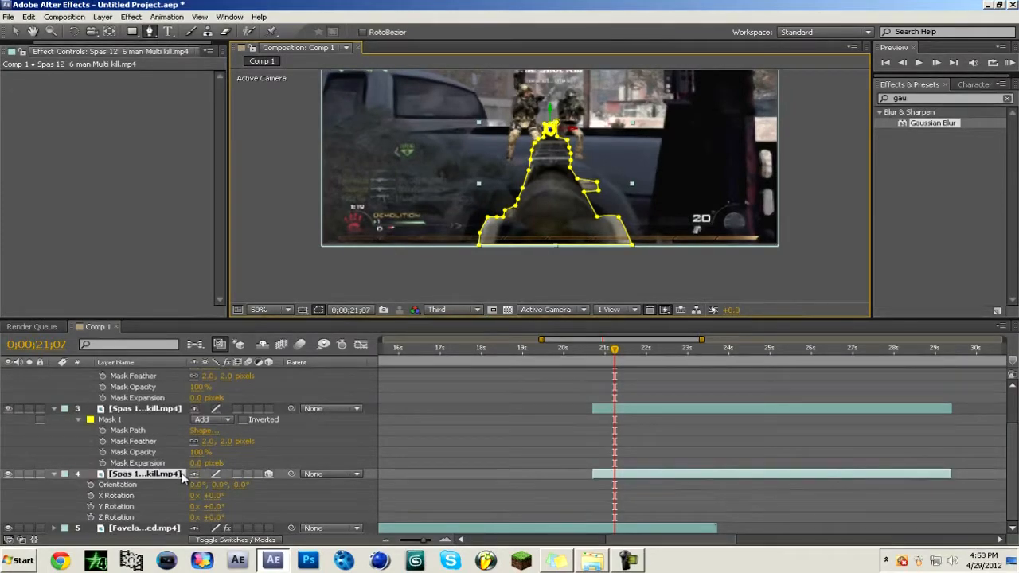
pyautogui.click(457, 387)
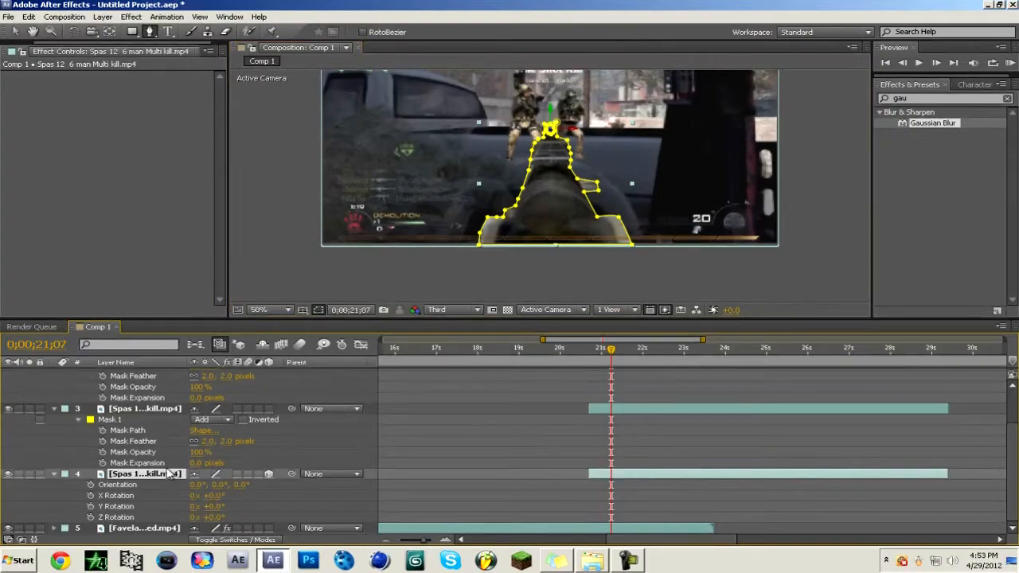
pyautogui.click(90, 485)
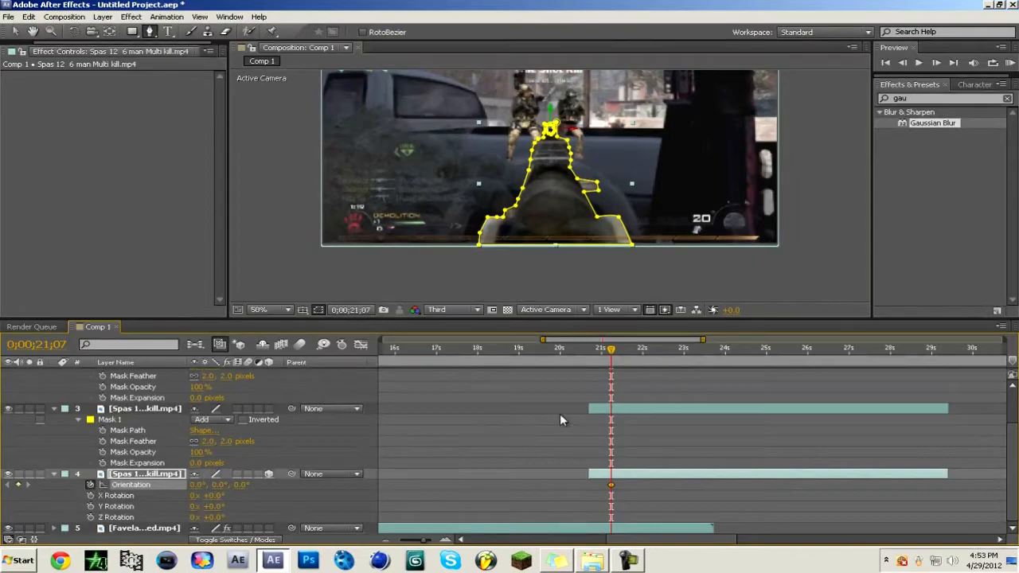
# Return to 0;00;20;21 and set the gun layer's Anchor Point to 652, 717, 0, at the base of the gun.
pyautogui.click(592, 350)
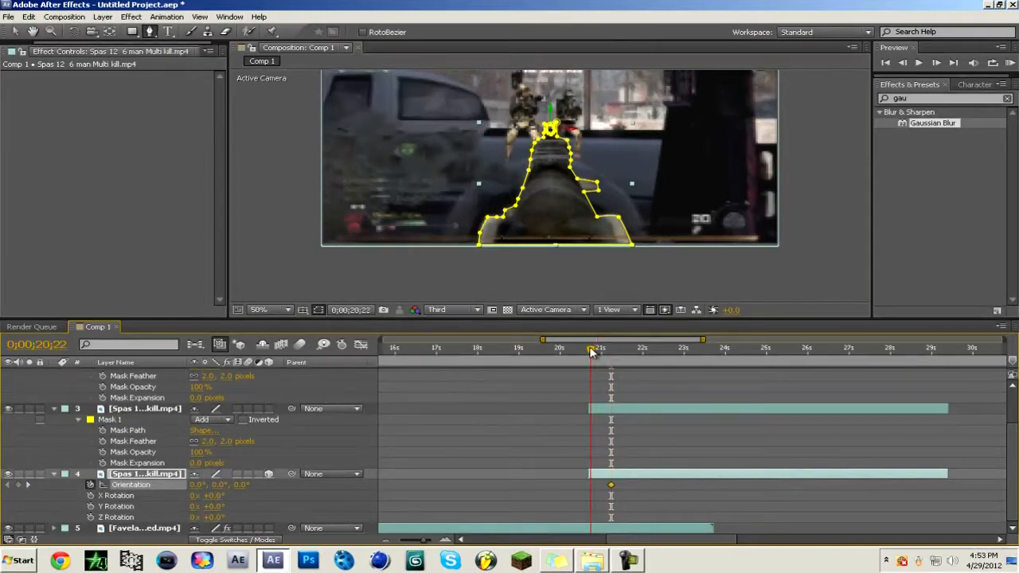
pyautogui.moveTo(590, 348); pyautogui.dragTo(589, 347)
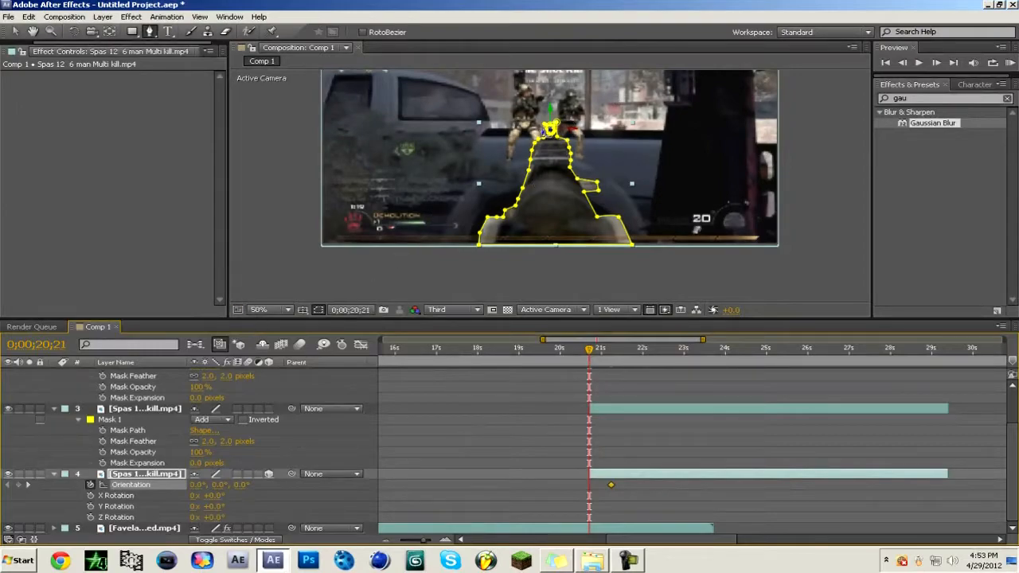
pyautogui.press('a')
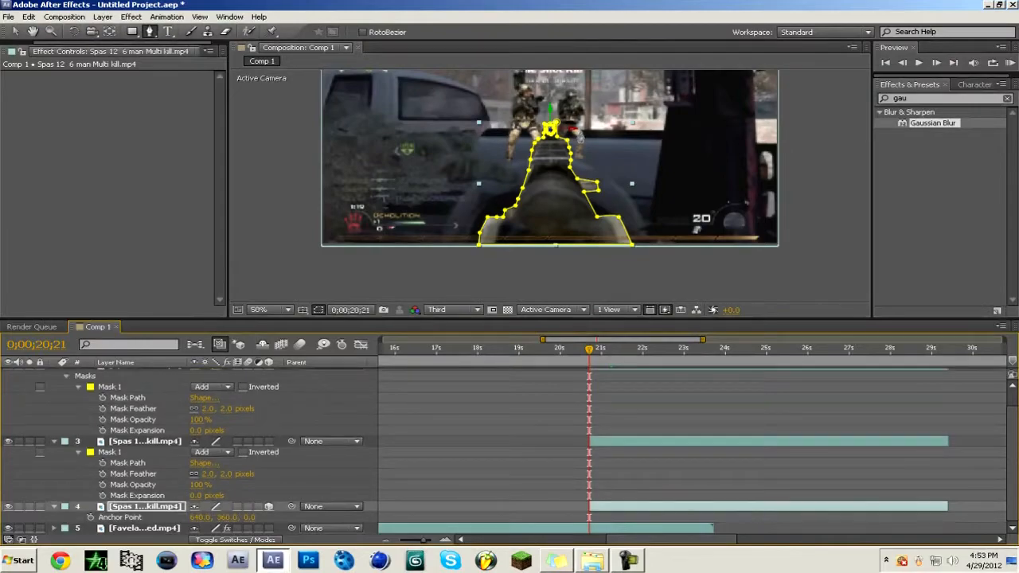
pyautogui.moveTo(201, 517); pyautogui.dragTo(495, 499)
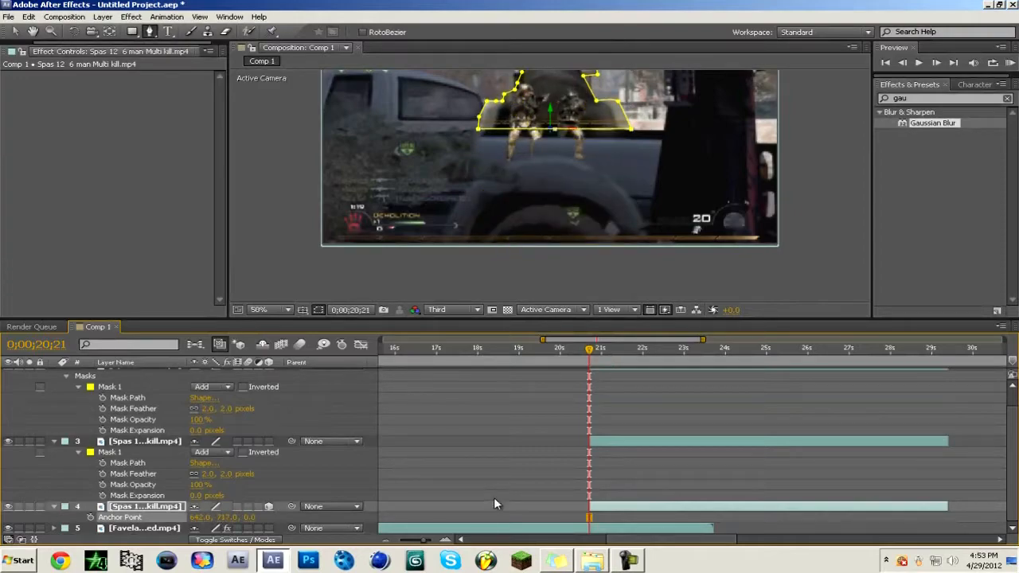
pyautogui.moveTo(202, 518); pyautogui.dragTo(212, 519)
# Move the gun layer back down with the Selection tool so its base sits on the bottom edge of the frame.
pyautogui.click(13, 33)
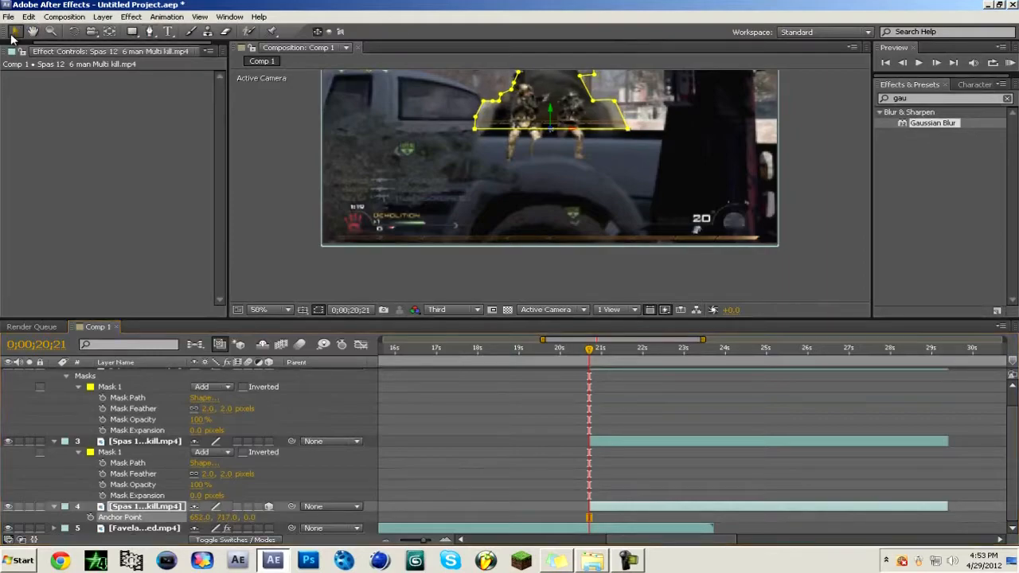
pyautogui.moveTo(588, 112); pyautogui.dragTo(588, 225)
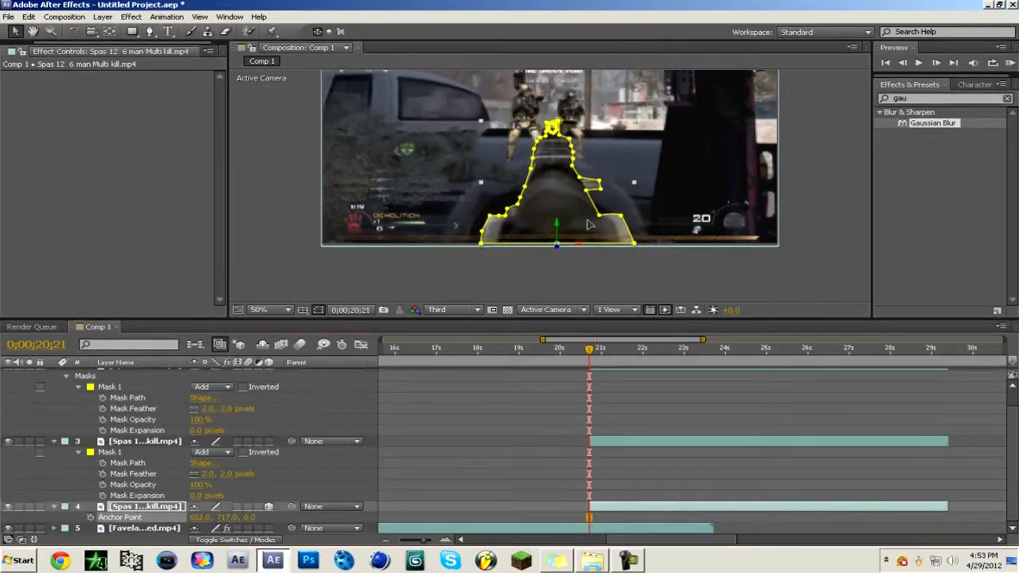
pyautogui.scroll(2, 561, 227)
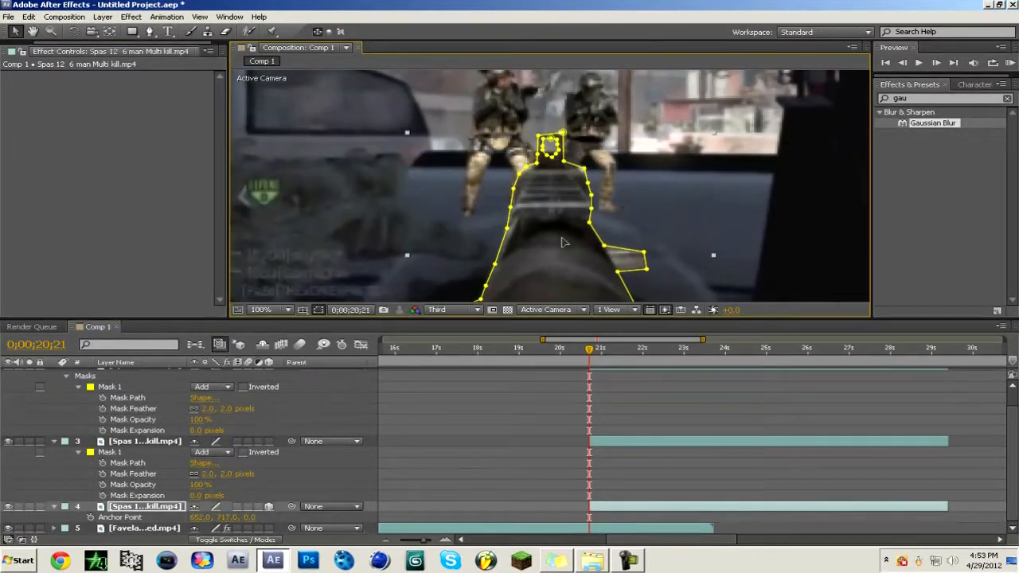
pyautogui.moveTo(562, 241); pyautogui.dragTo(559, 242)
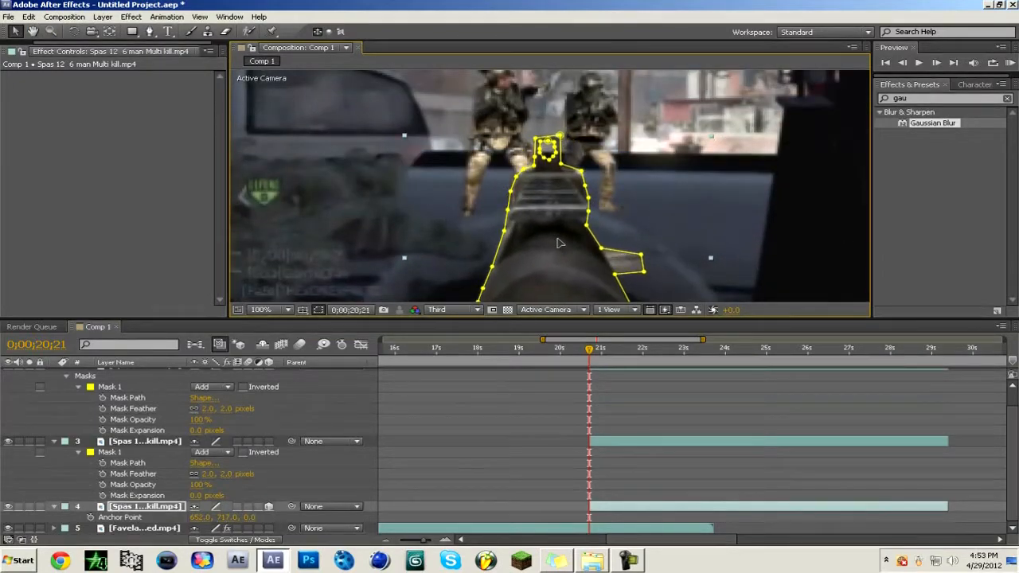
pyautogui.click(679, 384)
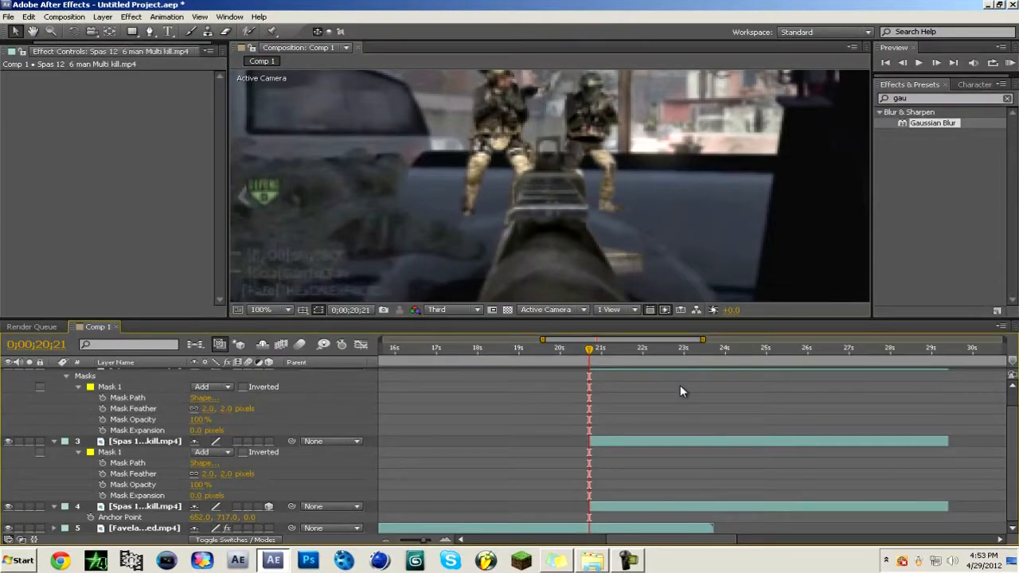
# Rotate the gun layer at 0;00;20;21 about its base to an Orientation of 244°, 0°, 0°, folding it below the frame.
pyautogui.scroll(-2, 628, 195)
pyautogui.moveTo(629, 195); pyautogui.dragTo(628, 173)
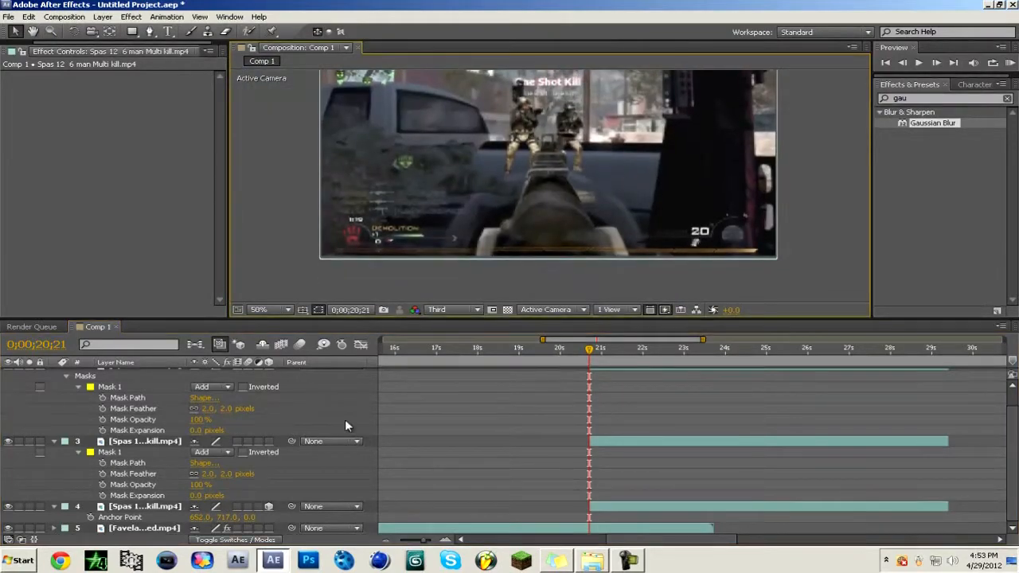
pyautogui.click(143, 506)
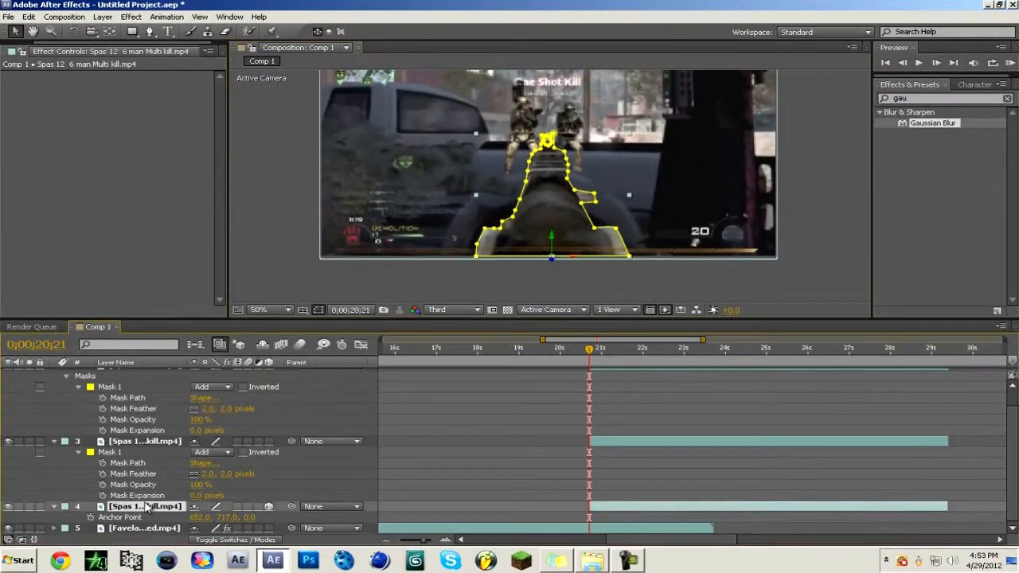
pyautogui.press('r')
pyautogui.click(73, 31)
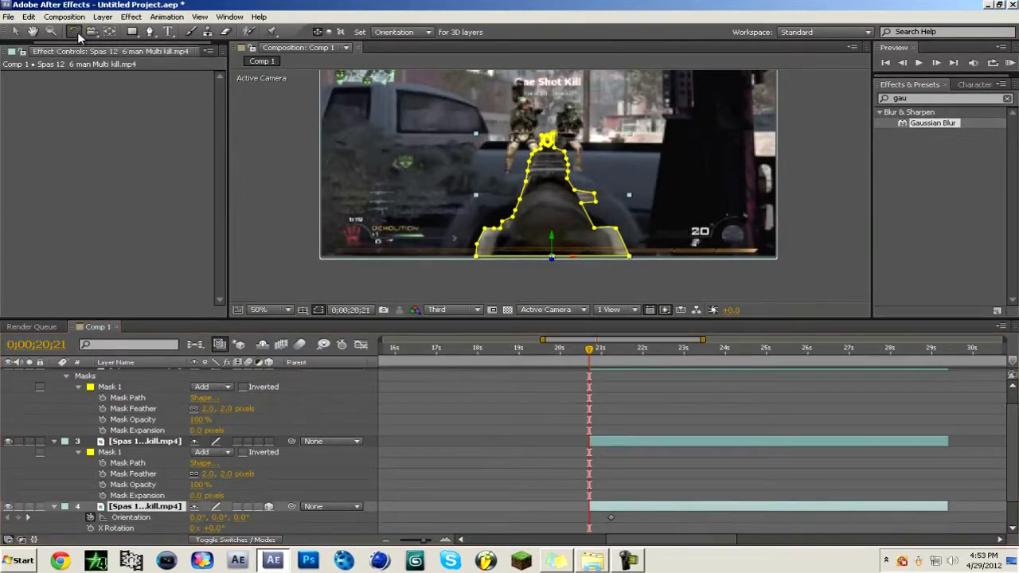
pyautogui.moveTo(566, 254); pyautogui.dragTo(566, 218)
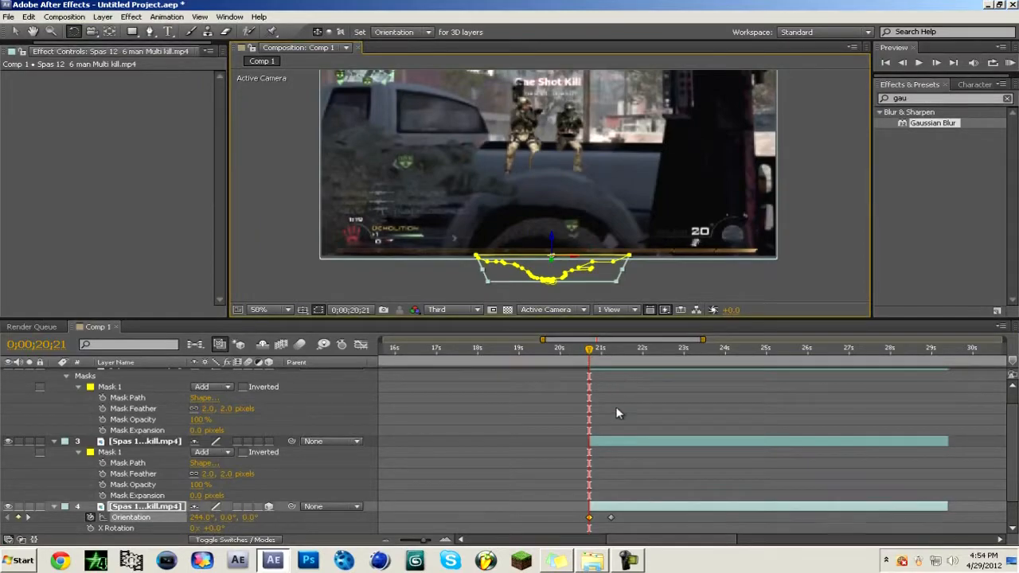
# Select the left soldier's layer, move the current time to 0;00;20;29 and apply the CC Lens effect to that layer.
pyautogui.click(611, 439)
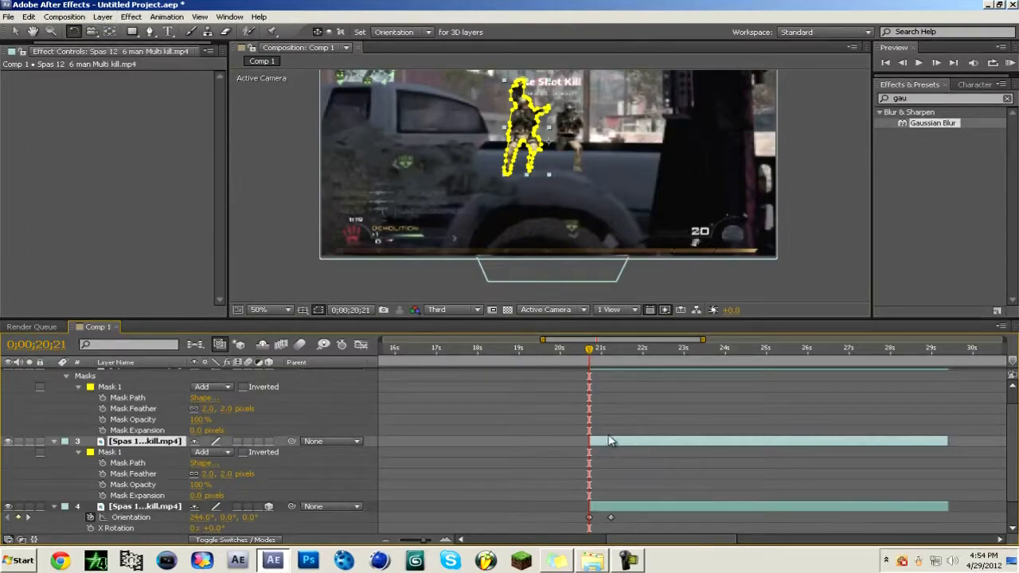
pyautogui.click(603, 349)
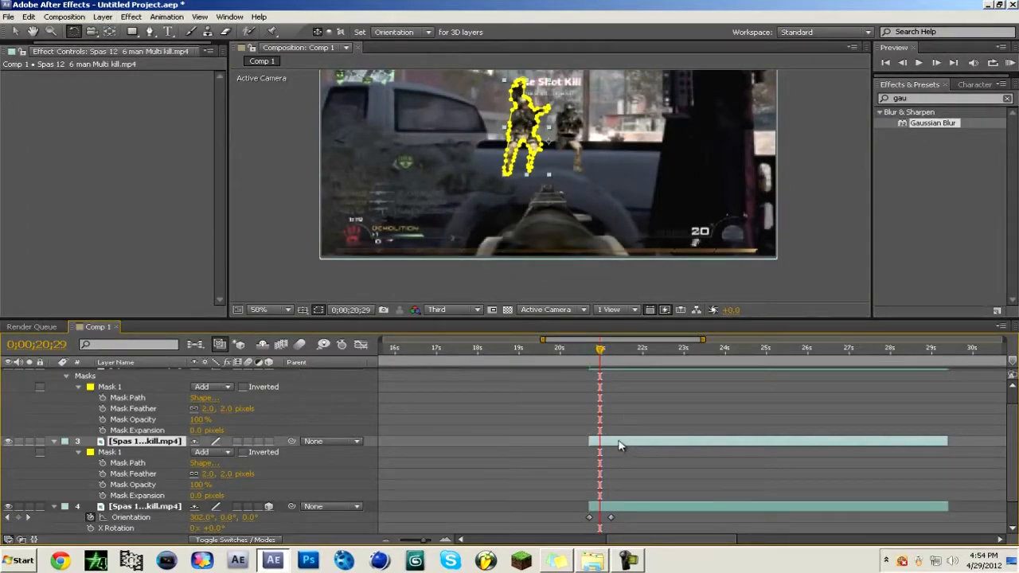
pyautogui.click(128, 18)
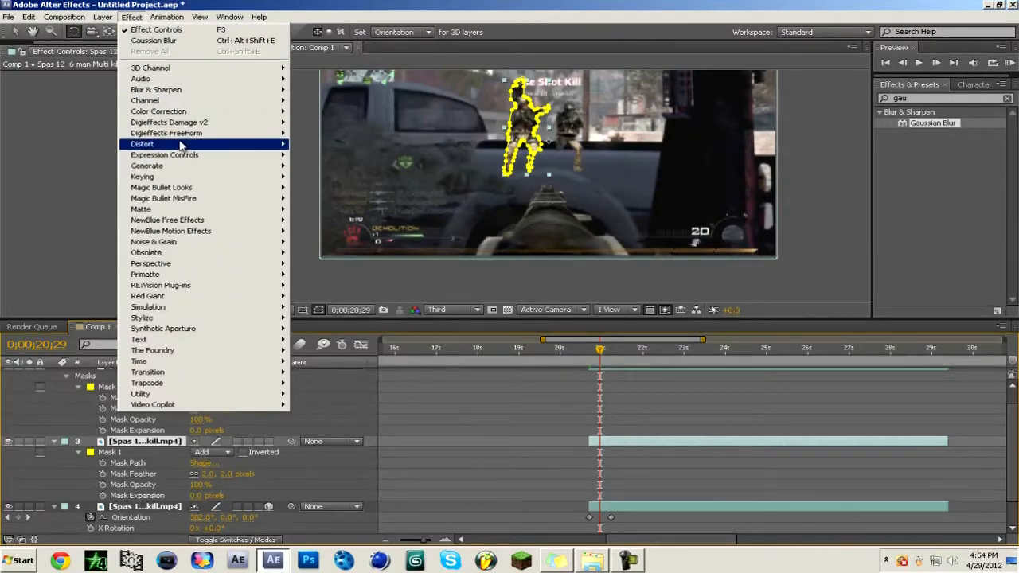
pyautogui.moveTo(182, 144)
pyautogui.click(315, 219)
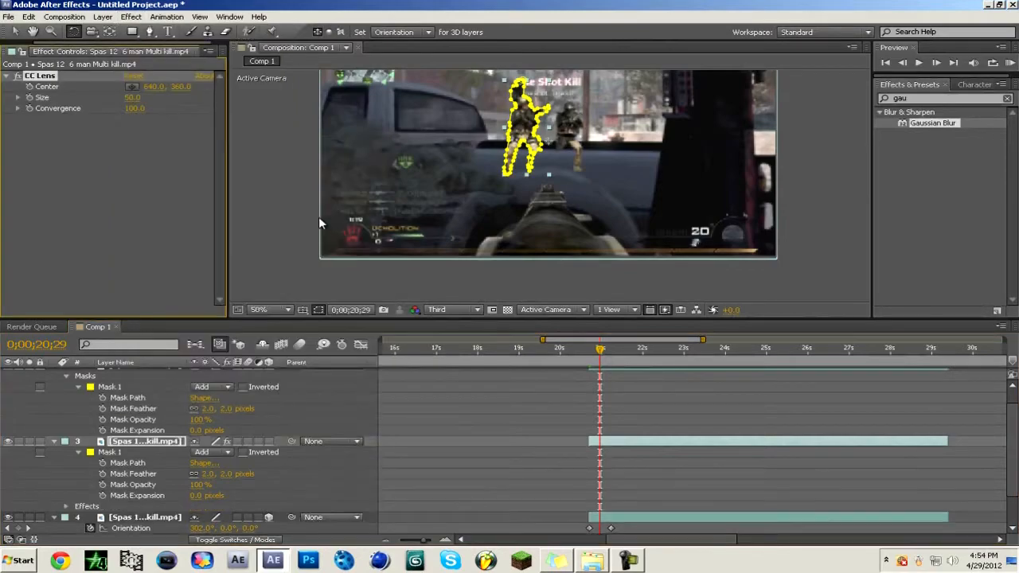
# Set the left soldier's CC Lens Convergence to -200 and place its Center on the soldier at about 566.7, 314.8.
pyautogui.click(137, 110)
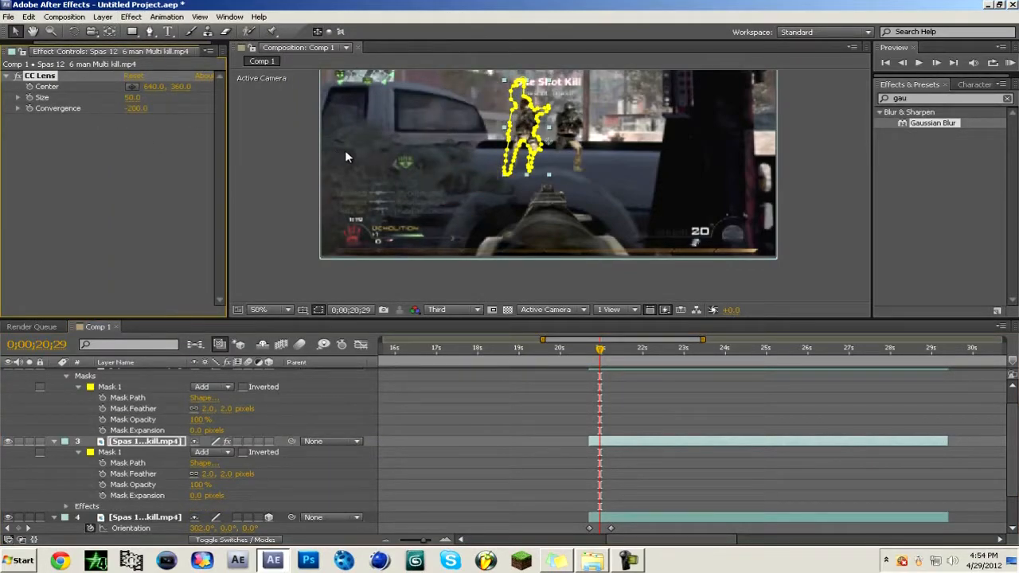
pyautogui.moveTo(551, 143); pyautogui.dragTo(525, 130)
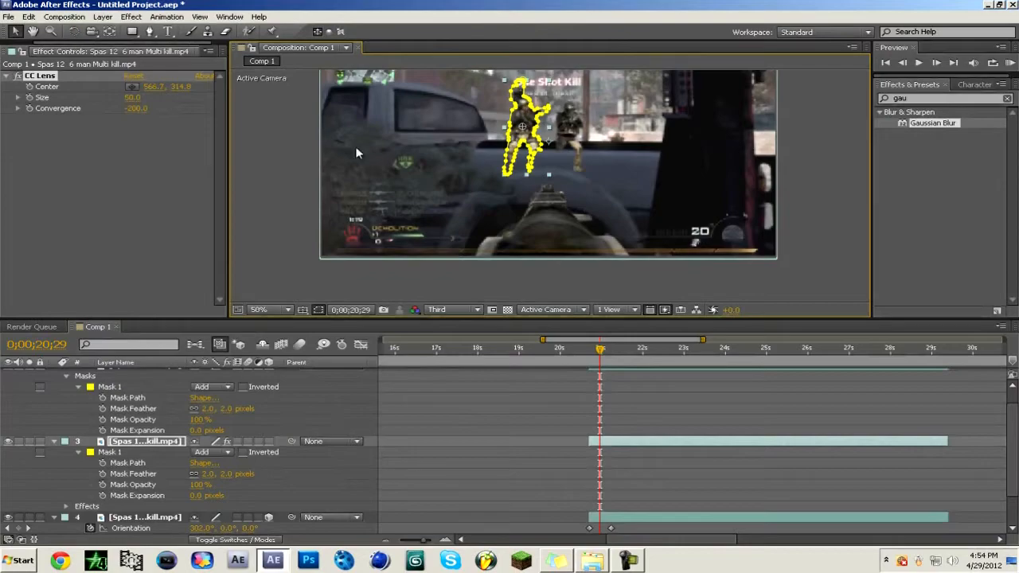
# Animate the left soldier's CC Lens Size from 0 at 0;00;20;29 to 500 at 0;00;21;21.
pyautogui.moveTo(127, 98); pyautogui.dragTo(34, 104)
pyautogui.click(29, 98)
pyautogui.click(617, 355)
pyautogui.moveTo(617, 355); pyautogui.dragTo(629, 355)
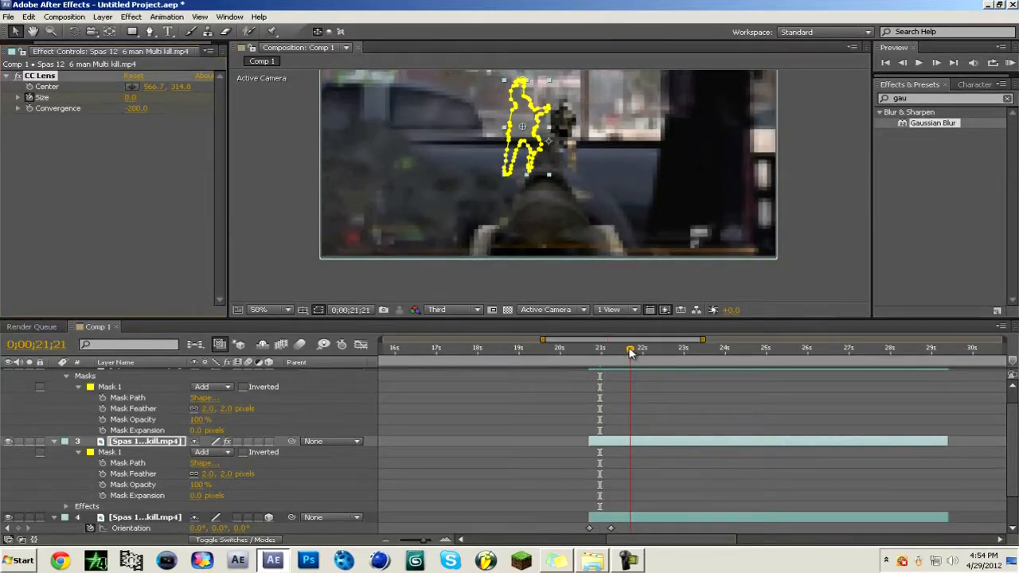
pyautogui.click(129, 97)
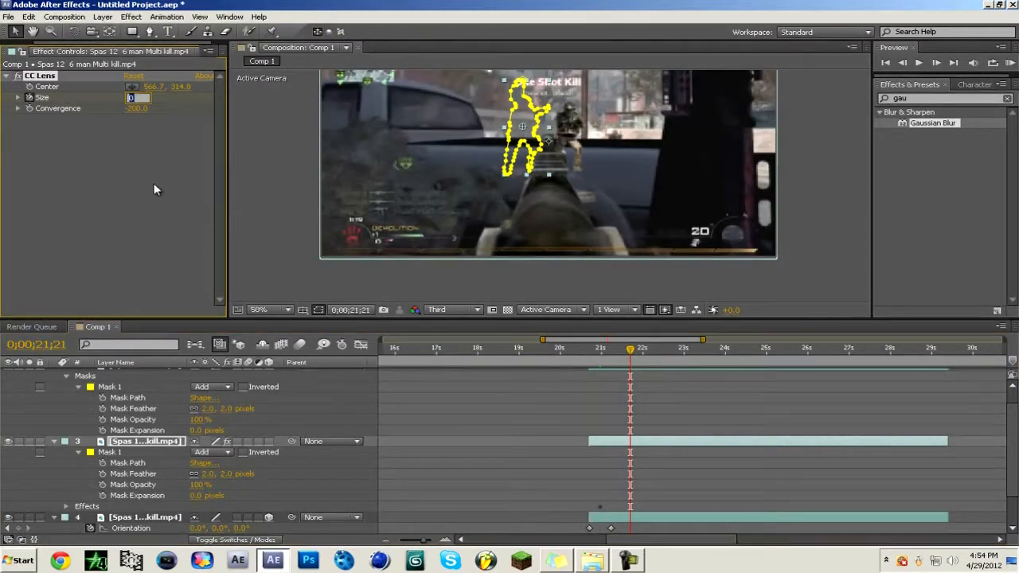
pyautogui.press('Return')
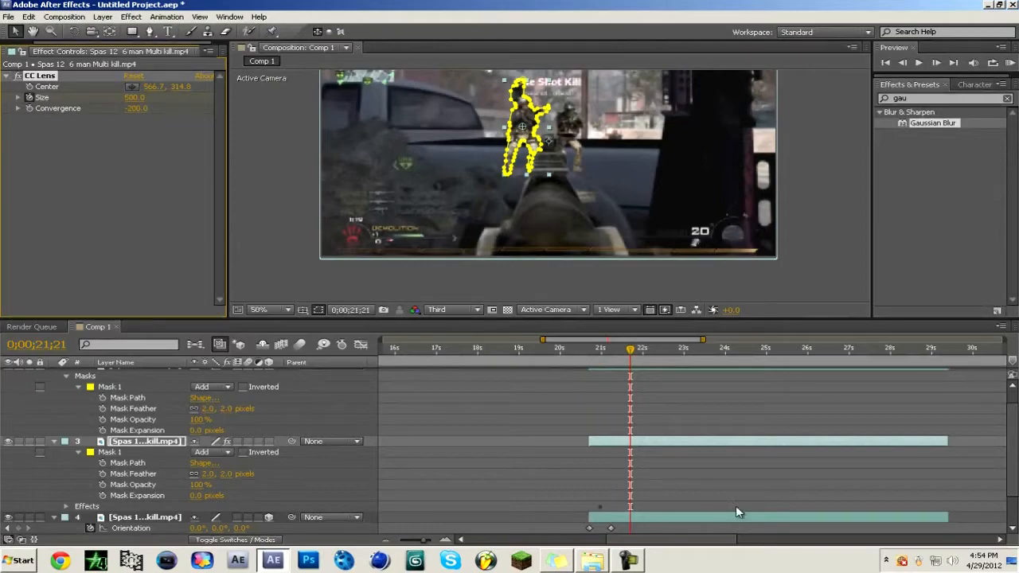
# Copy the left soldier's two CC Lens Size keyframes onto the right soldier's layer, starting at 0;00;21;08, and reveal them there.
pyautogui.press('u')
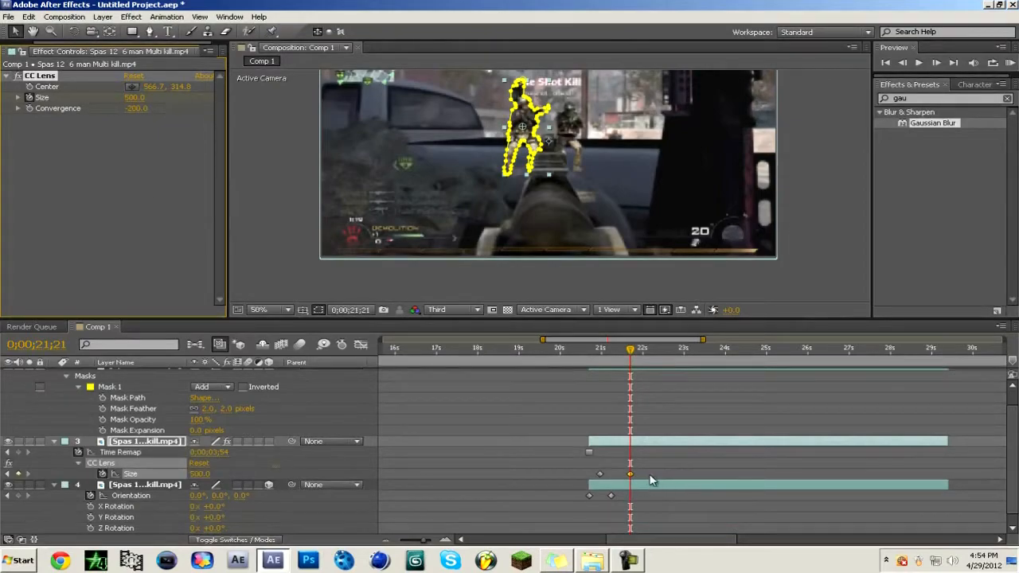
pyautogui.moveTo(583, 477); pyautogui.dragTo(658, 463)
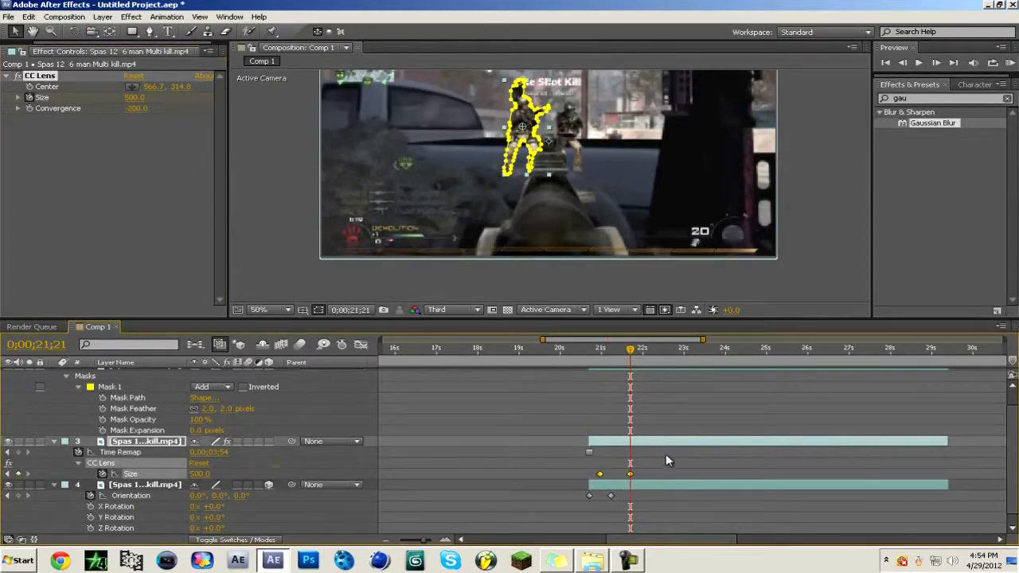
pyautogui.scroll(1, 637, 413)
pyautogui.click(627, 385)
pyautogui.click(613, 350)
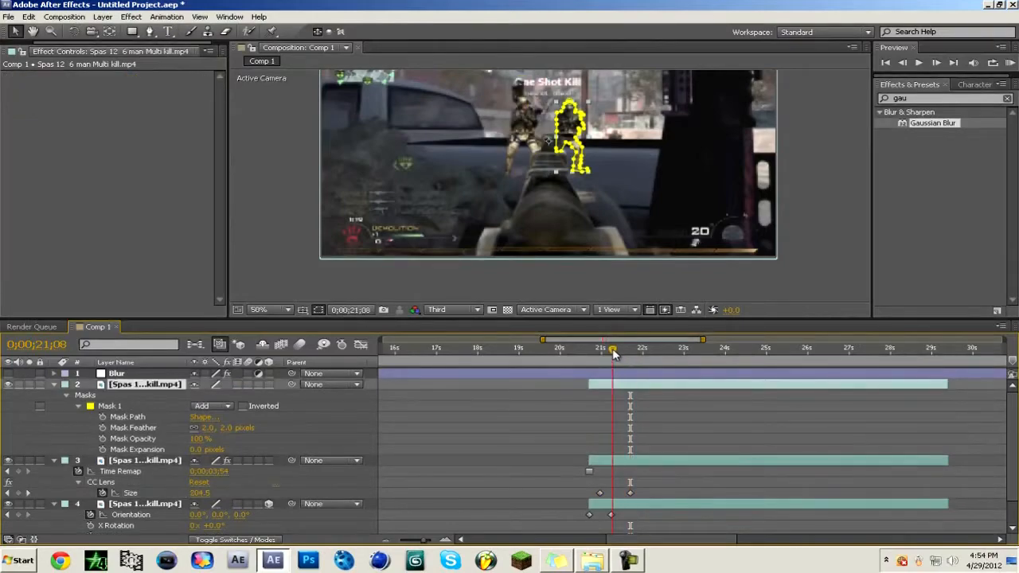
pyautogui.hotkey('ctrl', 'v')
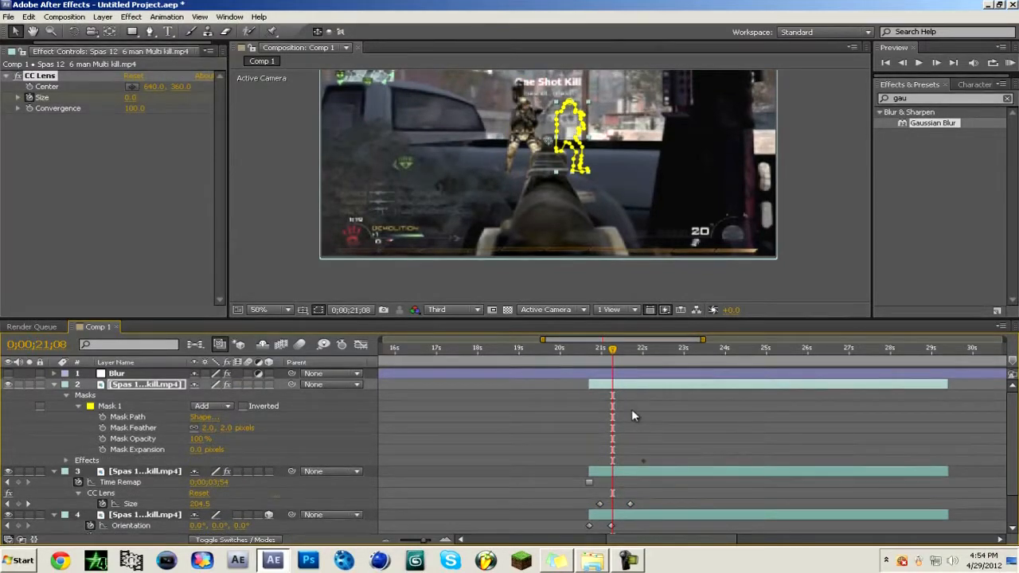
pyautogui.press('u')
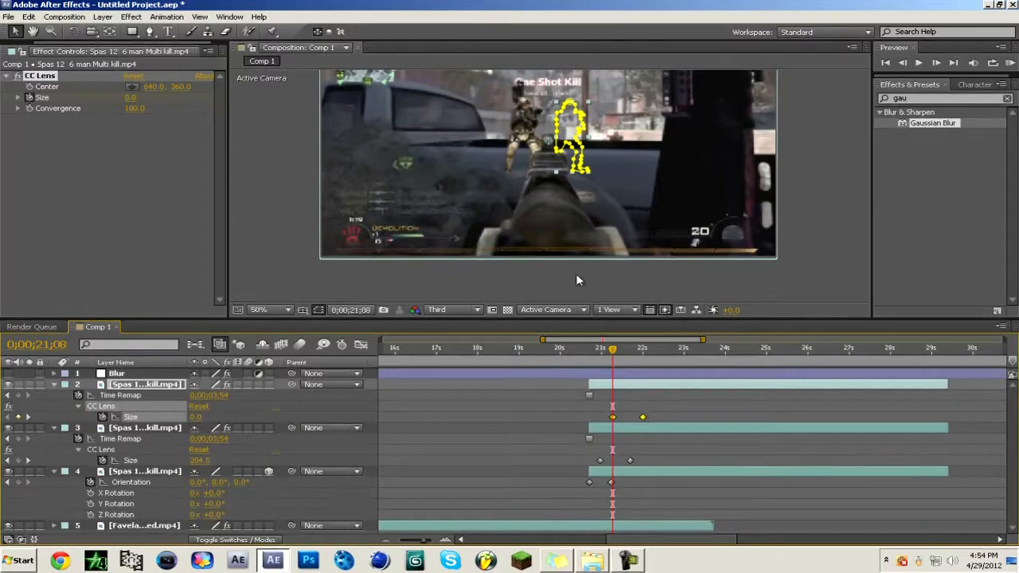
# Place the right soldier's CC Lens Center on the soldier at about 691.5, 314.8 and set its Convergence to -200.
pyautogui.moveTo(554, 163); pyautogui.dragTo(568, 127)
pyautogui.moveTo(612, 348)
pyautogui.mouseDown()
pyautogui.moveTo(628, 353)
pyautogui.moveTo(620, 351)
pyautogui.mouseUp()
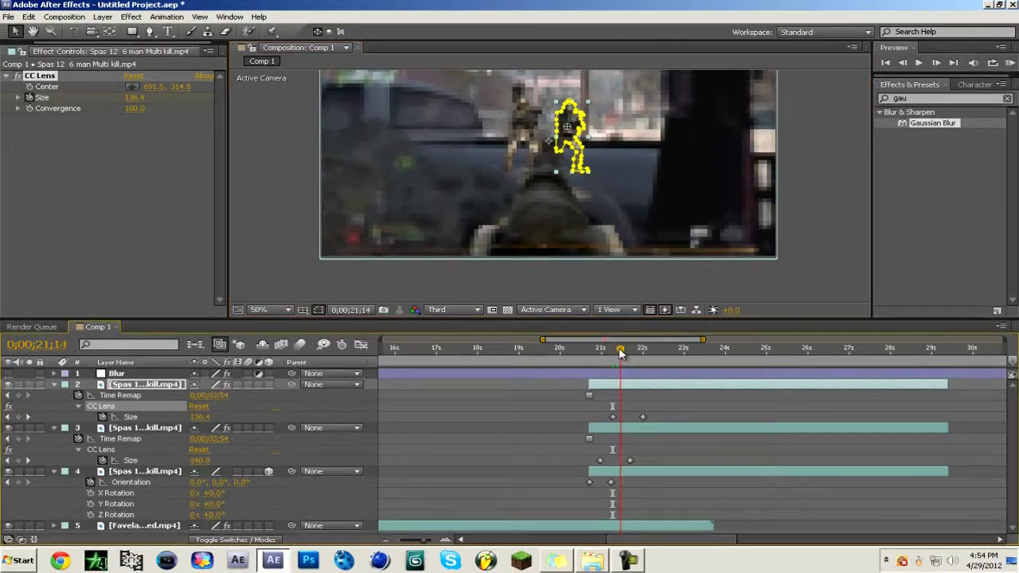
pyautogui.moveTo(132, 110)
pyautogui.mouseDown()
pyautogui.moveTo(100, 110)
pyautogui.moveTo(124, 109)
pyautogui.mouseUp()
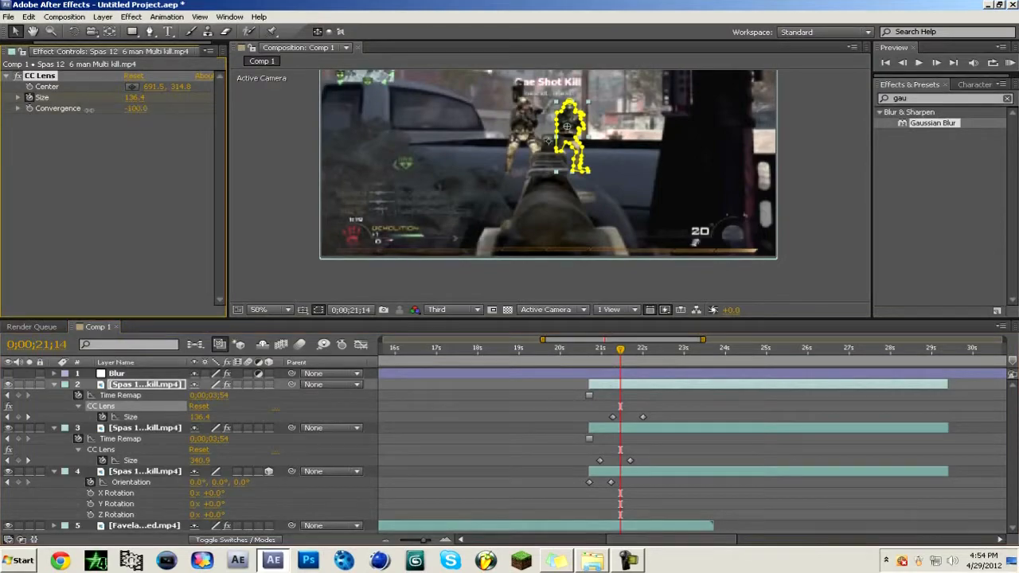
# Move the current time to 0;00;21;22, collapse the cutout layers and duplicate the gun layer.
pyautogui.moveTo(620, 351)
pyautogui.mouseDown()
pyautogui.moveTo(640, 356)
pyautogui.moveTo(631, 356)
pyautogui.mouseUp()
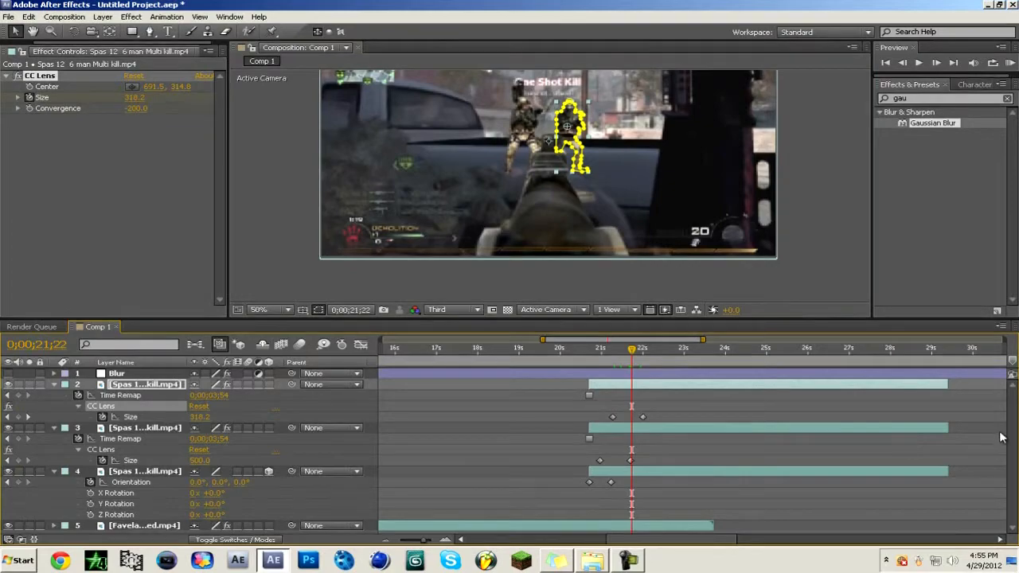
pyautogui.click(53, 385)
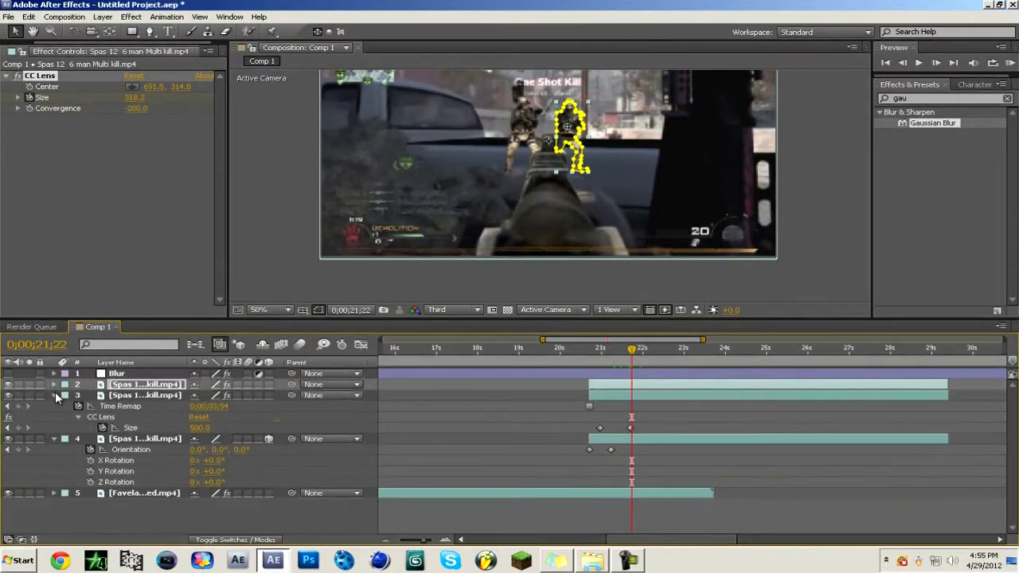
pyautogui.click(54, 395)
pyautogui.click(55, 406)
pyautogui.click(625, 408)
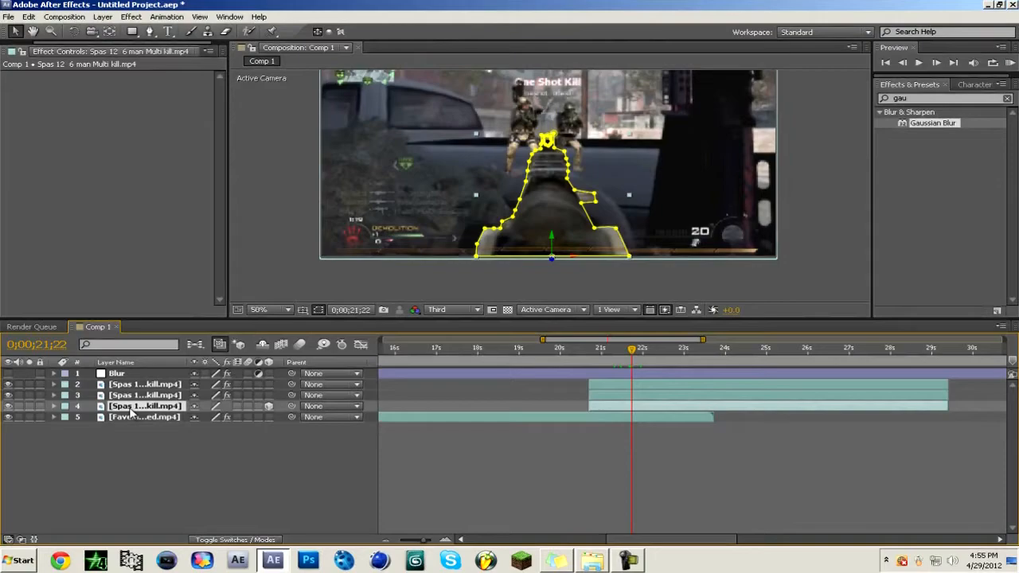
pyautogui.hotkey('ctrl', 'd')
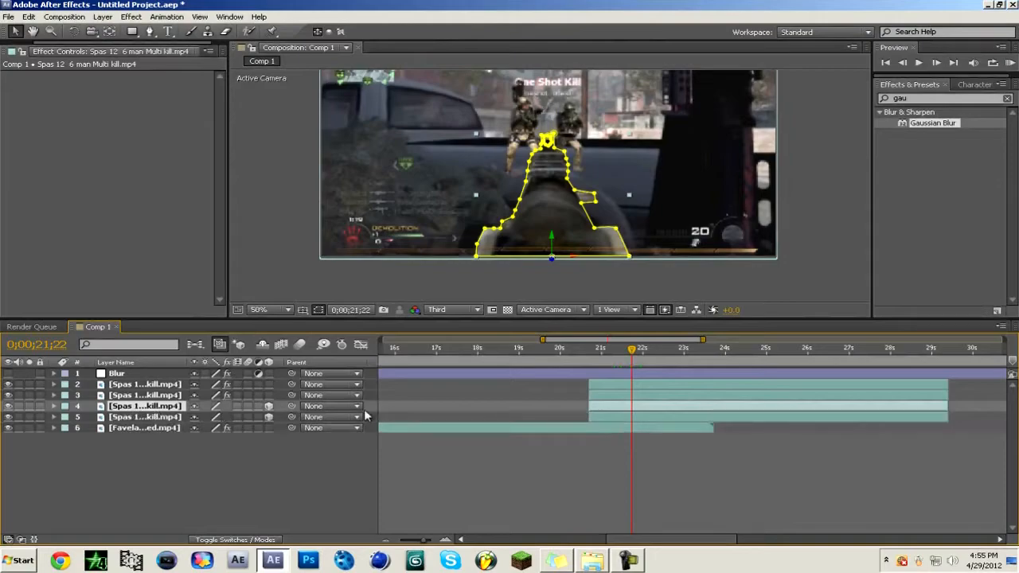
# Delete both masks from the lower of the two gun layers so it shows the full clip.
pyautogui.click(624, 422)
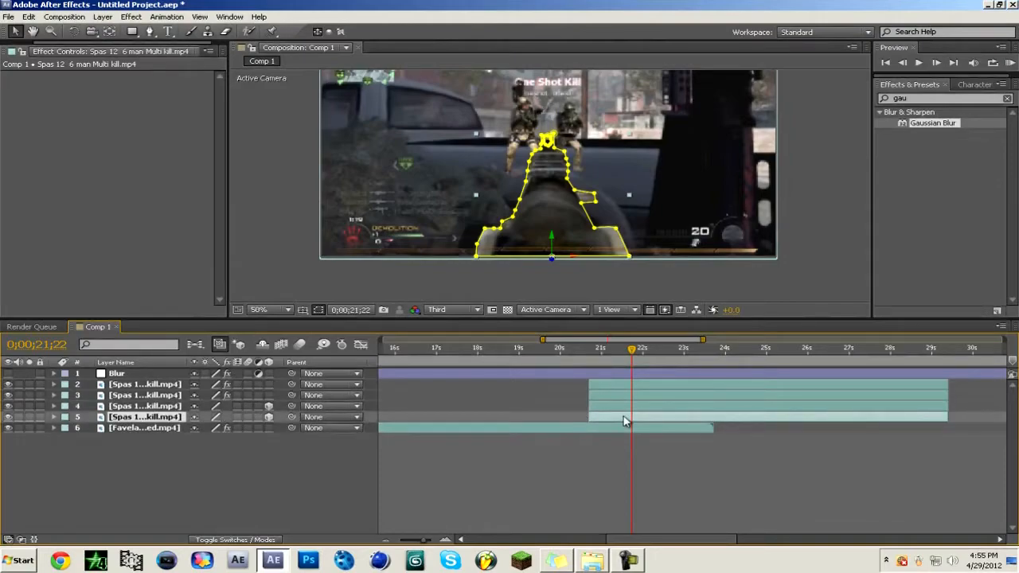
pyautogui.press('m')
pyautogui.click(111, 428)
pyautogui.press('Delete')
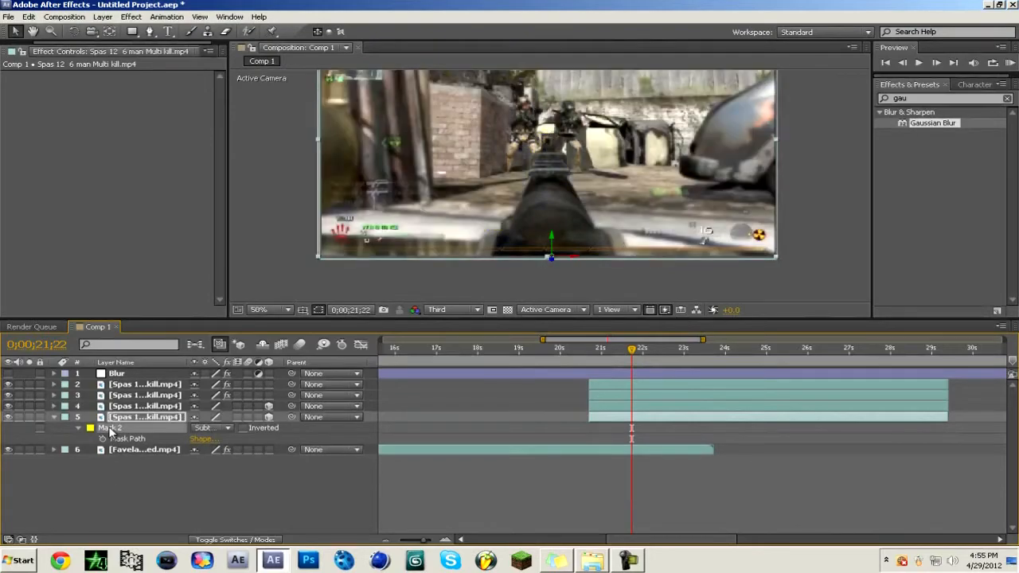
pyautogui.press('Delete')
# Remove the unmasked layer's two Orientation keyframes and shift the layer to start at 0;00;21;22.
pyautogui.press('u')
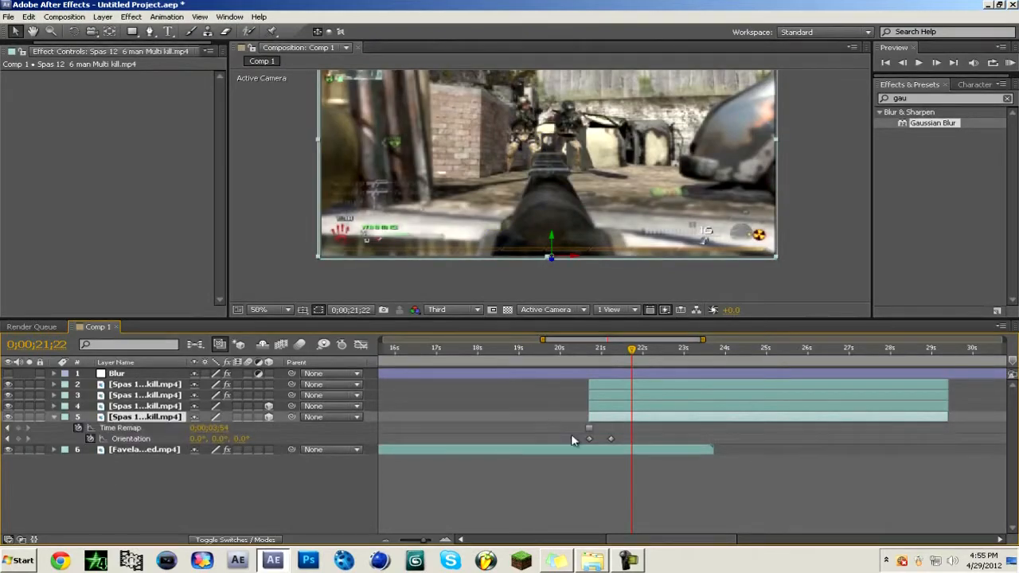
pyautogui.moveTo(618, 435); pyautogui.dragTo(556, 443)
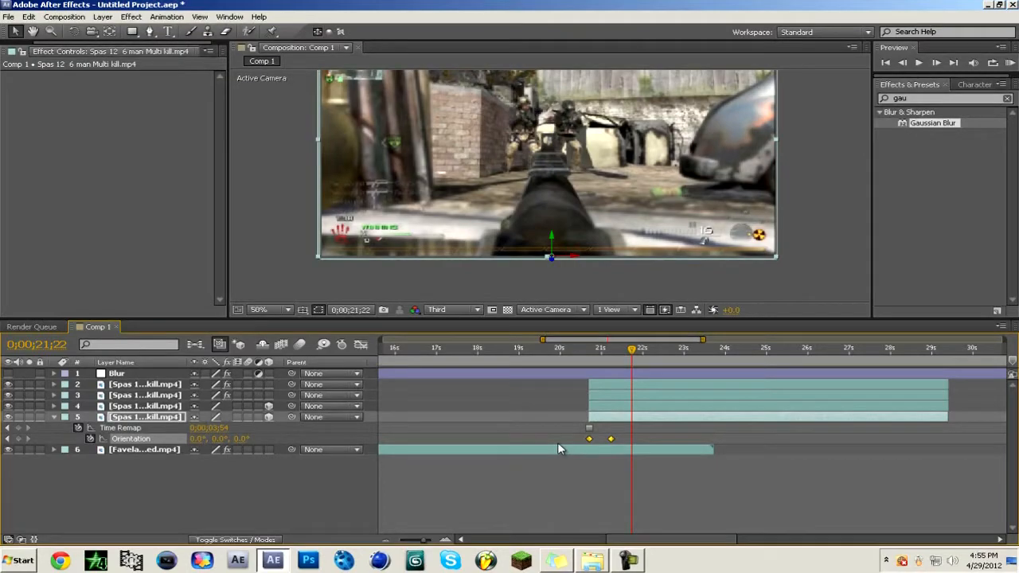
pyautogui.press('Delete')
pyautogui.moveTo(614, 420); pyautogui.dragTo(649, 424)
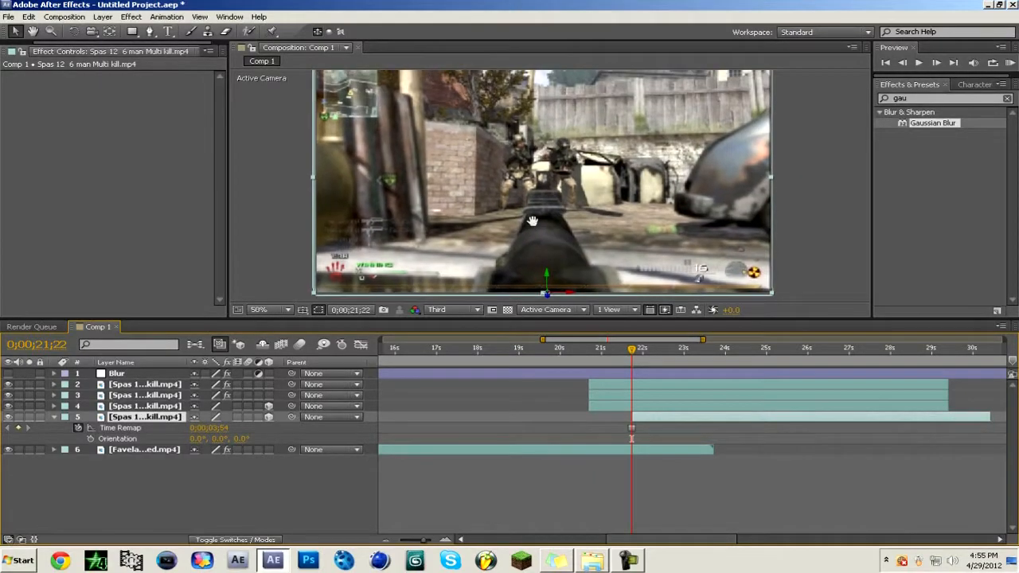
# Reveal the right soldier layer's keyframes and bring the current time back to 0;00;21;22.
pyautogui.click(648, 407)
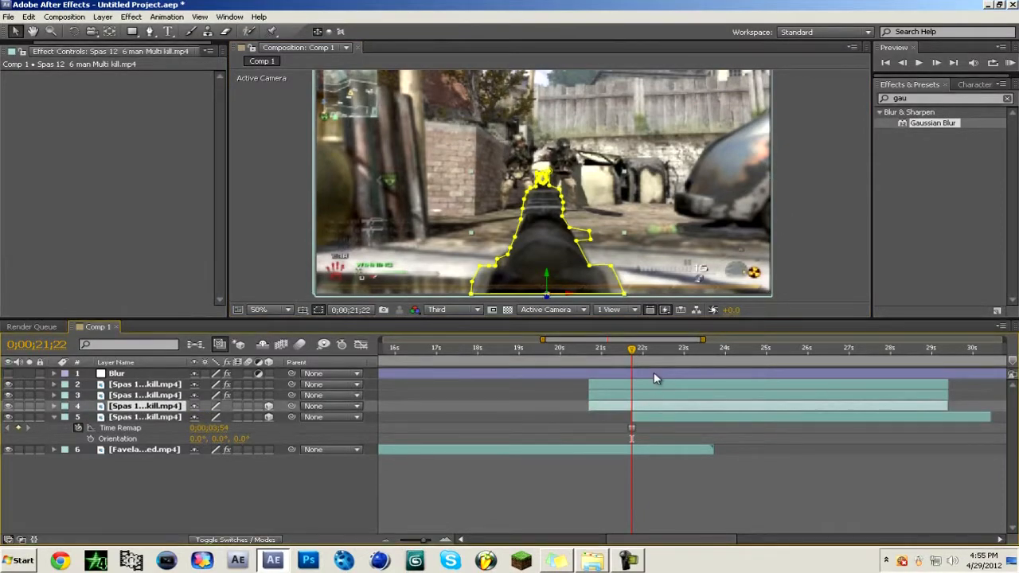
pyautogui.click(655, 385)
pyautogui.press('u')
pyautogui.moveTo(619, 350)
pyautogui.mouseDown()
pyautogui.moveTo(610, 350)
pyautogui.moveTo(632, 353)
pyautogui.mouseUp()
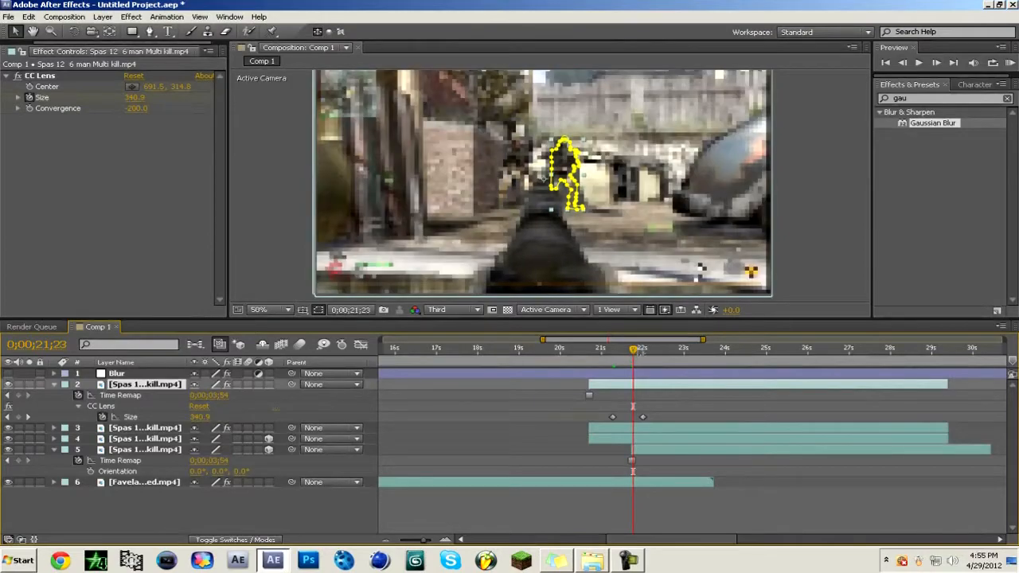
pyautogui.click(902, 63)
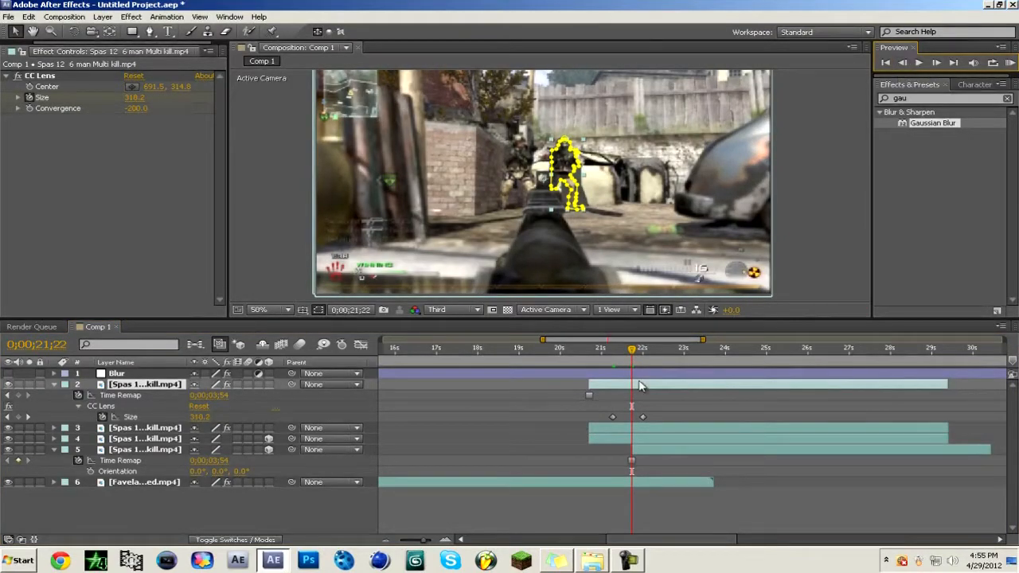
# Apply CC Grid Wipe to the unmasked clip layer and animate its Completion from 100% at 0;00;21;22 to 0% at 0;00;22;09.
pyautogui.click(638, 448)
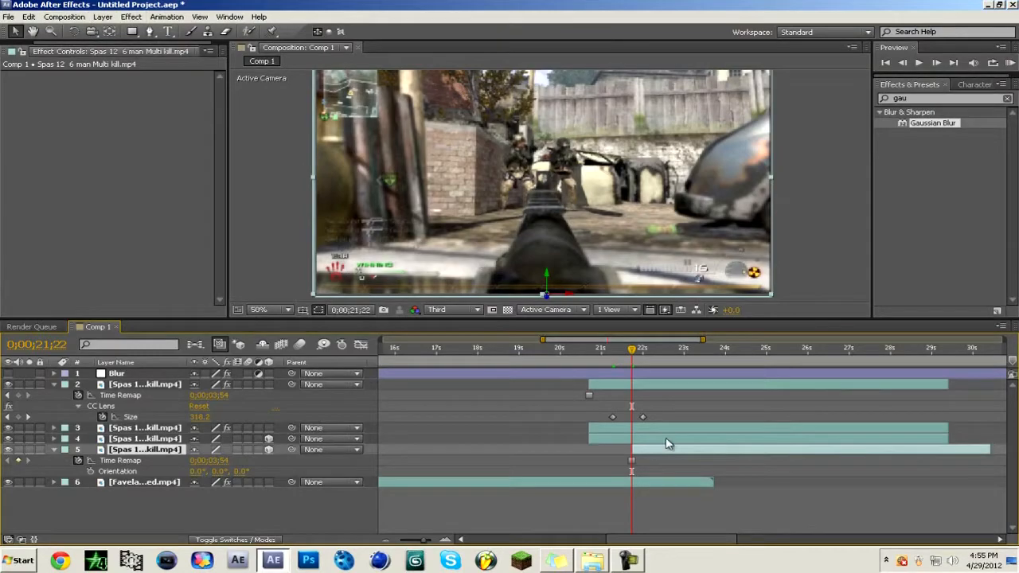
pyautogui.click(132, 16)
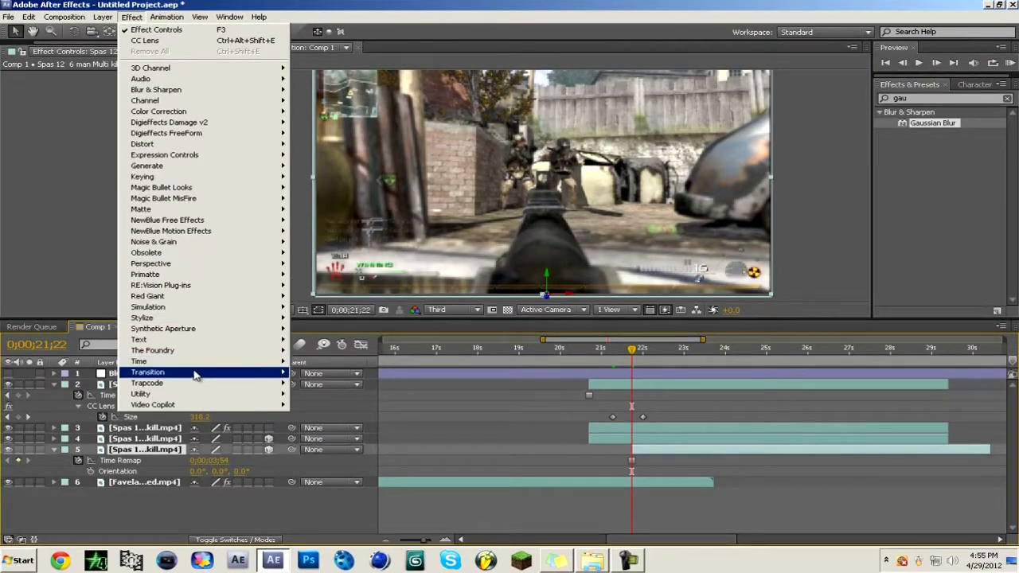
pyautogui.moveTo(195, 374)
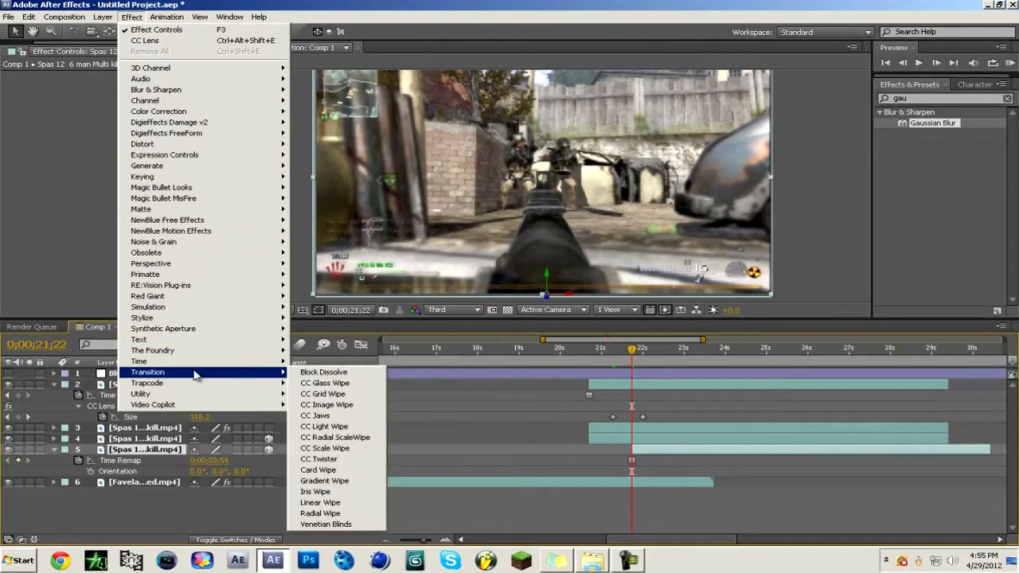
pyautogui.click(341, 394)
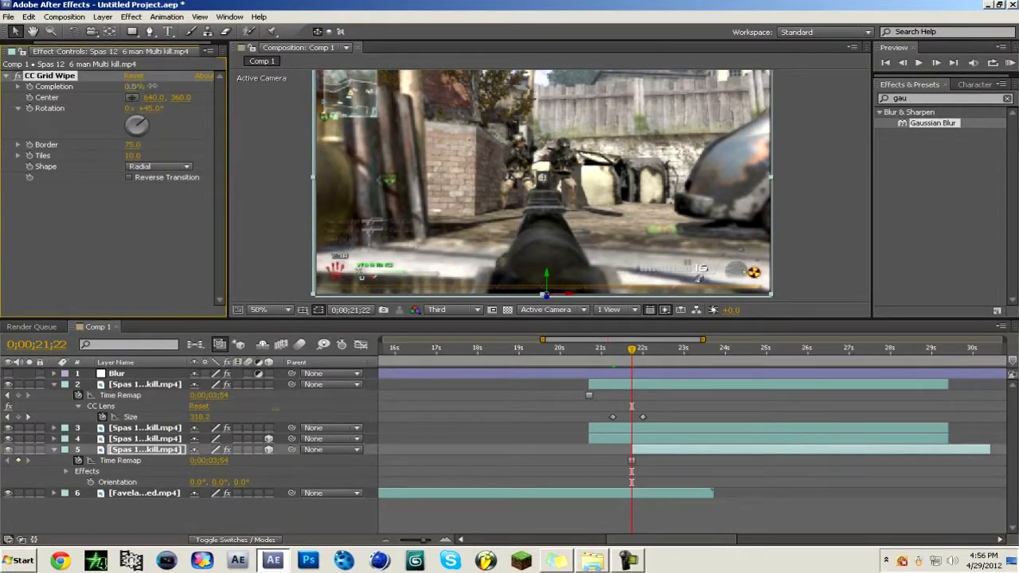
pyautogui.moveTo(134, 86); pyautogui.dragTo(191, 86)
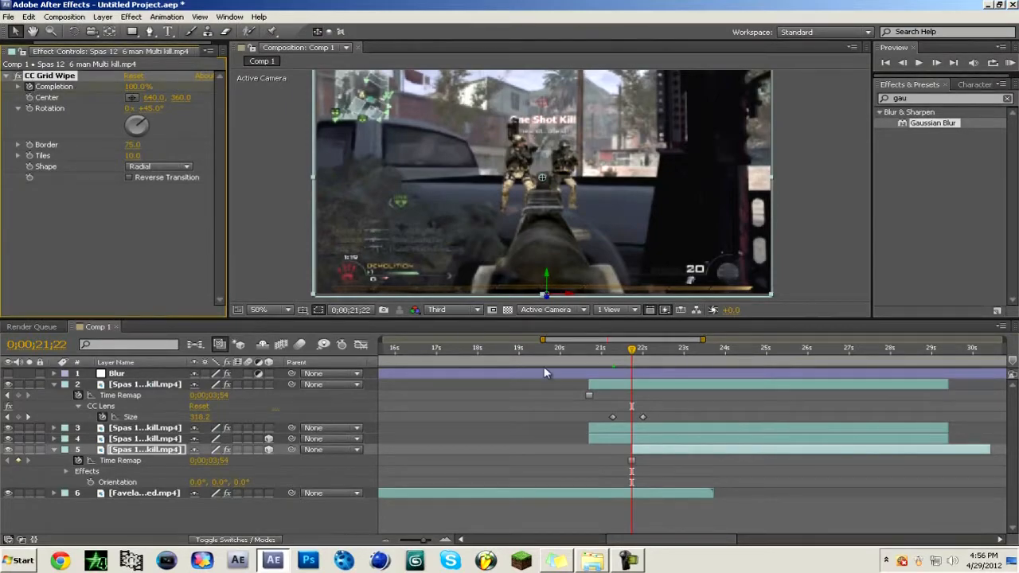
pyautogui.click(656, 352)
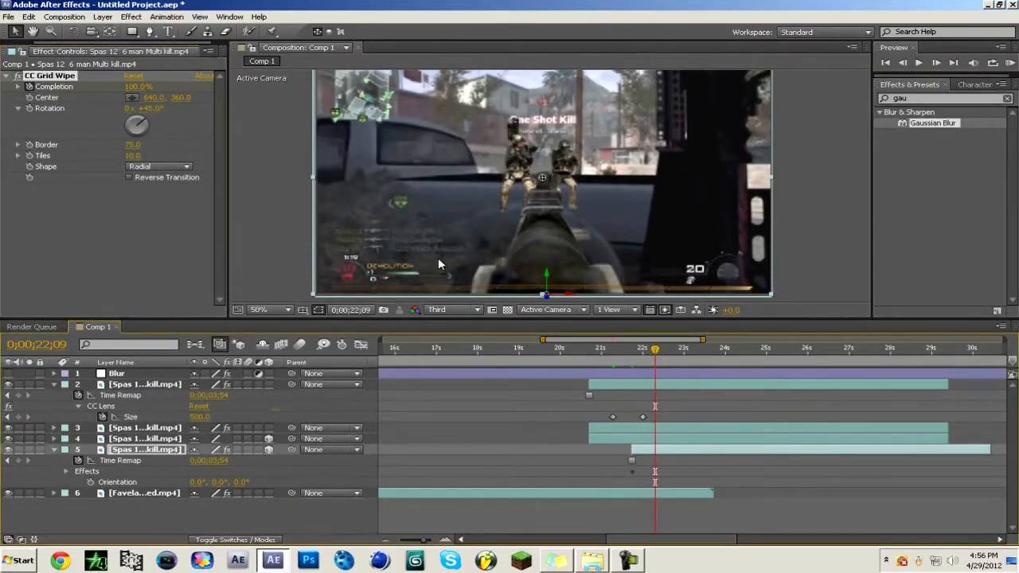
pyautogui.moveTo(146, 87); pyautogui.dragTo(30, 105)
# Duplicate the unmasked Grid Wipe layer and shift the lower copy to start at 0;00;22;09.
pyautogui.moveTo(654, 350)
pyautogui.mouseDown()
pyautogui.moveTo(635, 350)
pyautogui.moveTo(653, 350)
pyautogui.mouseUp()
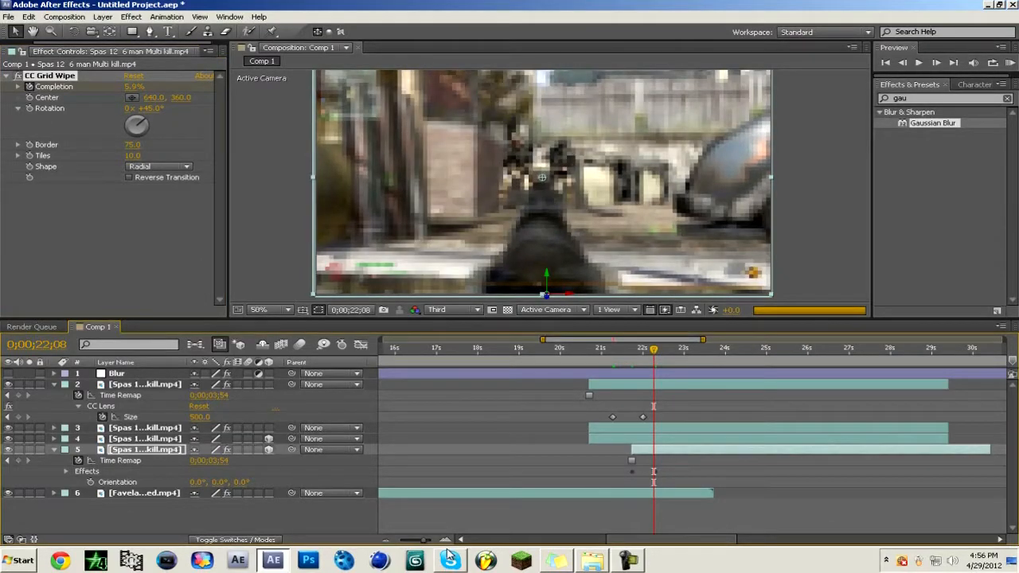
pyautogui.click(446, 540)
pyautogui.click(446, 542)
pyautogui.click(659, 351)
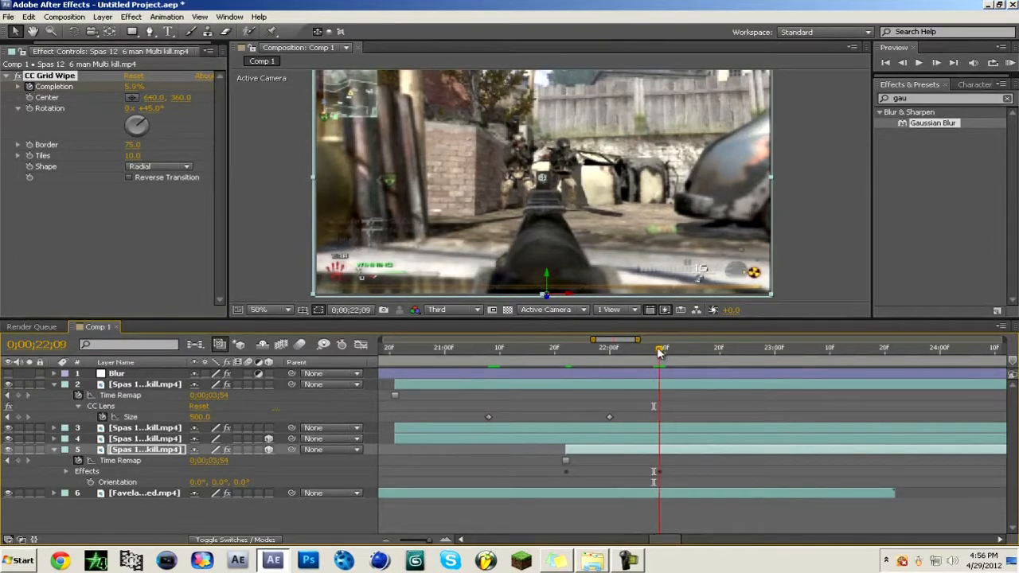
pyautogui.click(681, 450)
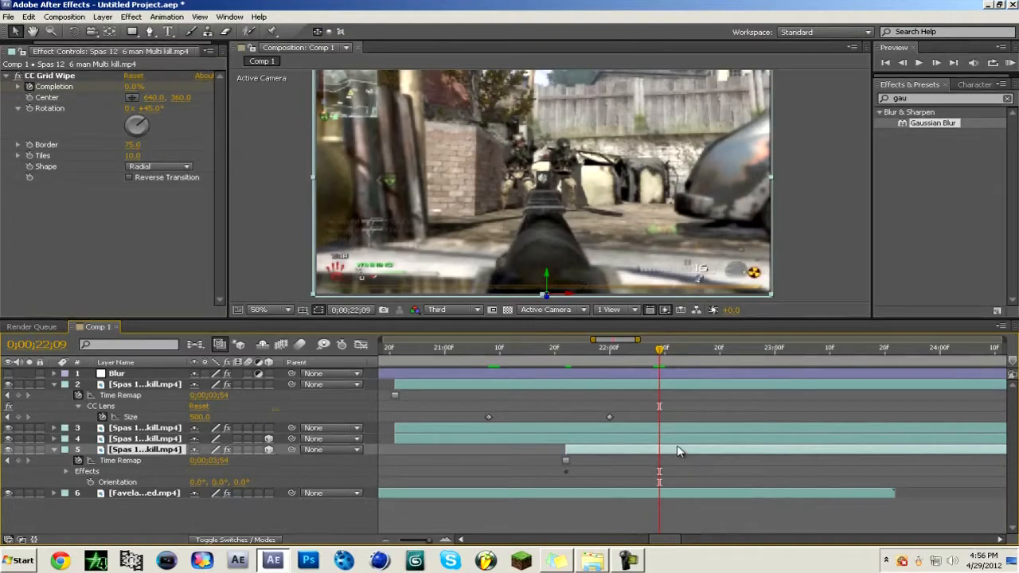
pyautogui.hotkey('ctrl', 'd')
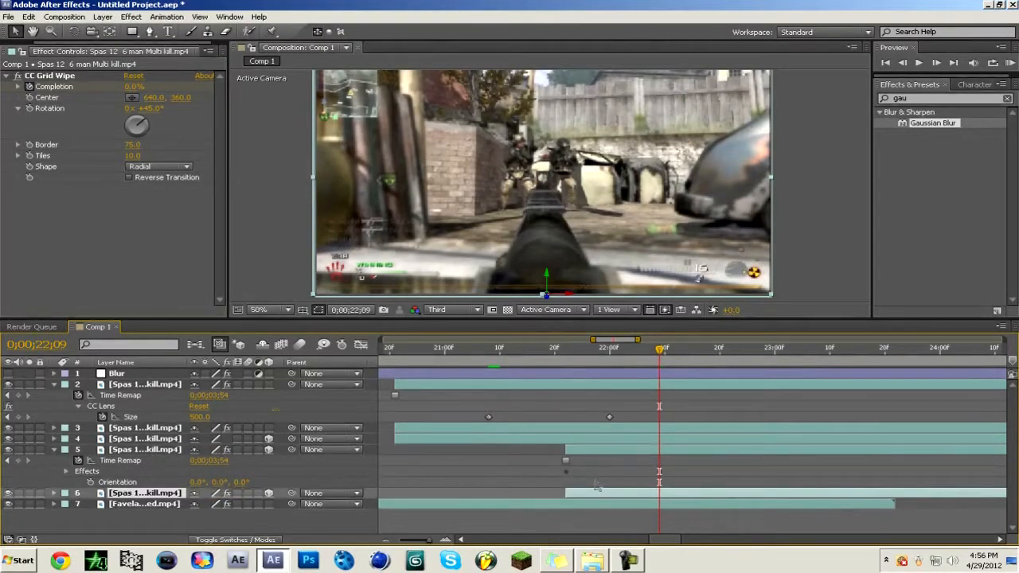
pyautogui.moveTo(593, 498); pyautogui.dragTo(685, 500)
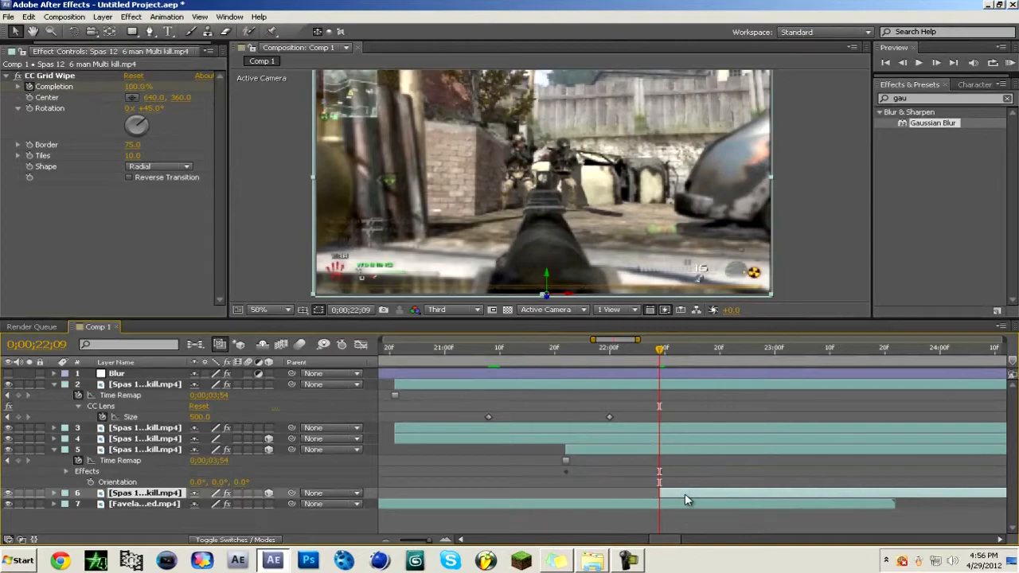
# Delete the Time Remap and CC Grid Wipe Completion keyframes from the lower duplicate of the unmasked clip layer.
pyautogui.rightClick(686, 498)
pyautogui.click(671, 499)
pyautogui.press('u')
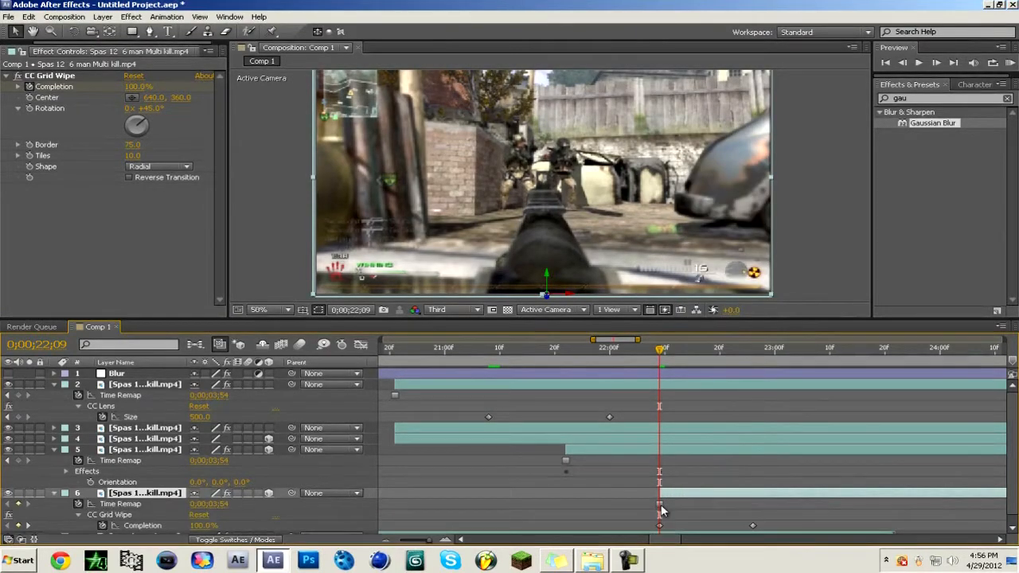
pyautogui.press('Delete')
pyautogui.moveTo(761, 511); pyautogui.dragTo(636, 521)
pyautogui.press('Delete')
# Trim the ends of the upper Grid Wipe, gun and both soldier layers back to the current time at 0;00;22;09.
pyautogui.click(681, 452)
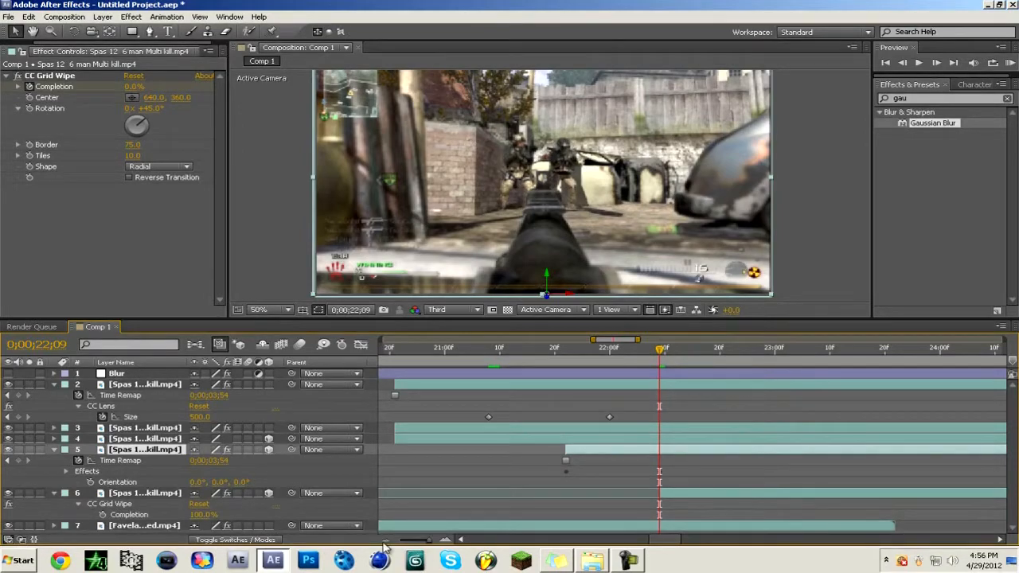
pyautogui.press('-')
pyautogui.press('-')
pyautogui.press('-')
pyautogui.press('-')
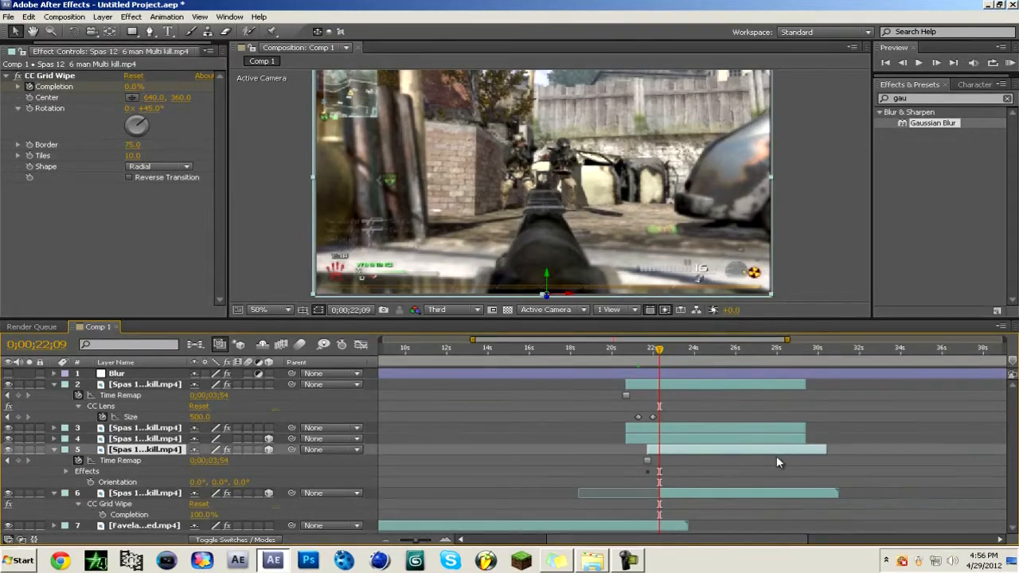
pyautogui.moveTo(824, 450); pyautogui.dragTo(659, 461)
pyautogui.hotkey('ctrl', 'z')
pyautogui.moveTo(823, 450); pyautogui.dragTo(676, 453)
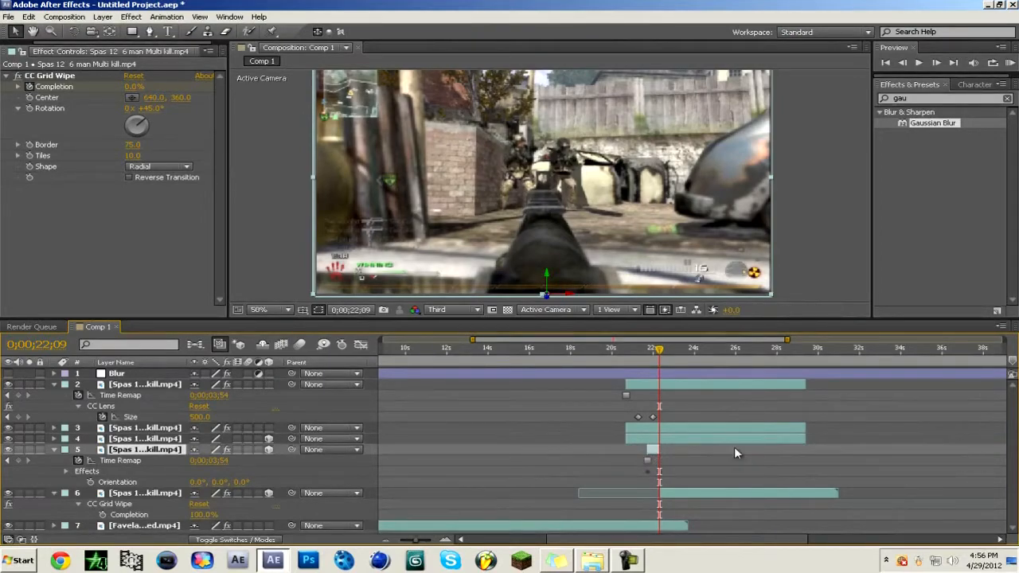
pyautogui.moveTo(808, 441); pyautogui.dragTo(661, 442)
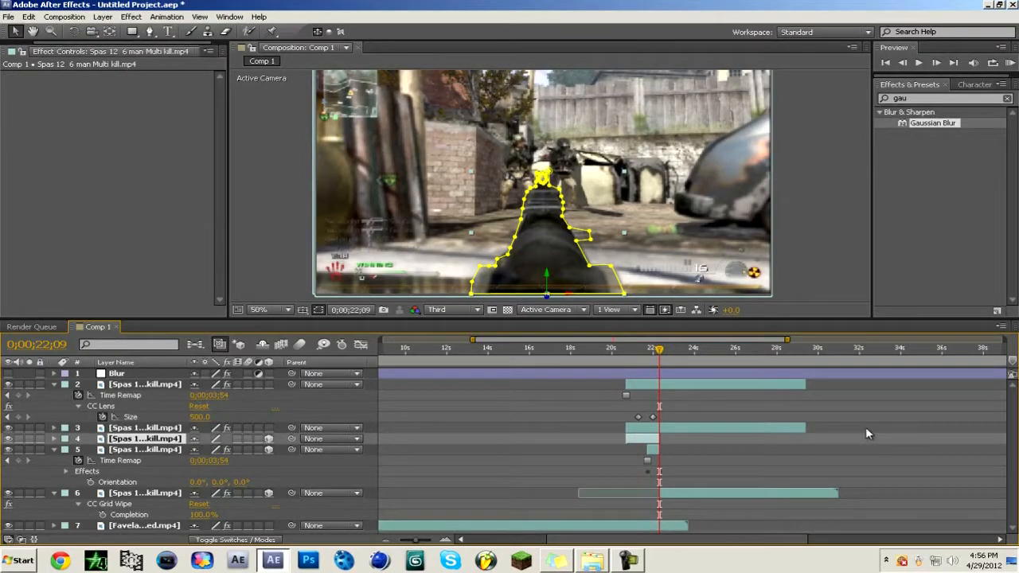
pyautogui.moveTo(808, 429); pyautogui.dragTo(660, 428)
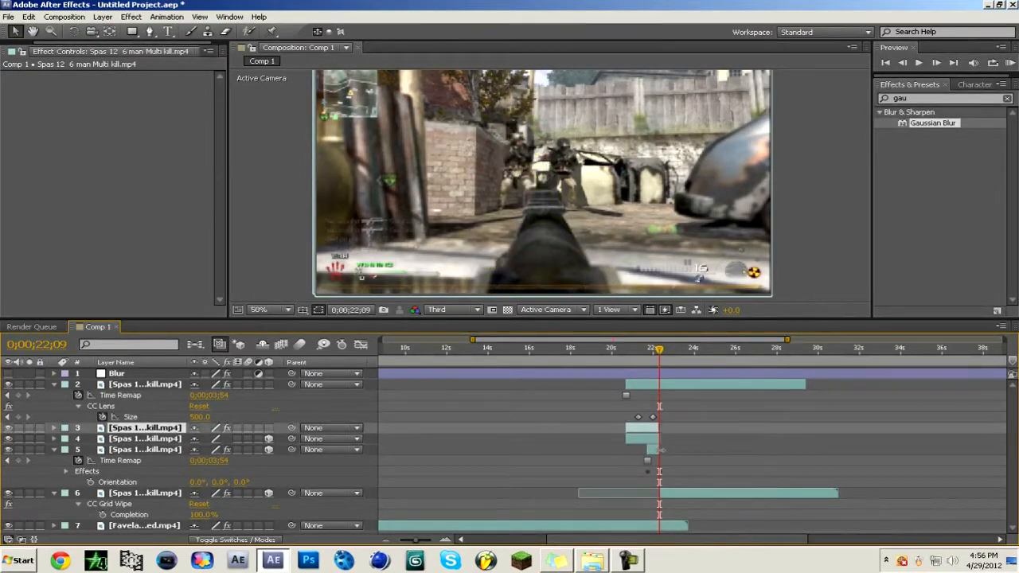
pyautogui.moveTo(806, 384); pyautogui.dragTo(666, 384)
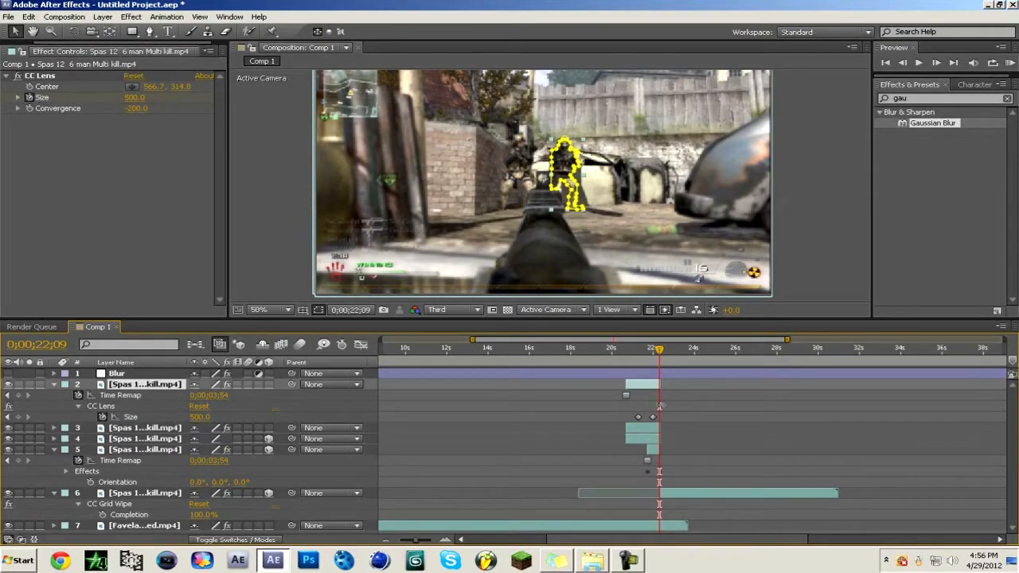
# Fine-tune the ends of the Grid Wipe, gun and left soldier layers to finish at 0;00;22;09 and check the cut.
pyautogui.moveTo(448, 539); pyautogui.dragTo(467, 538)
pyautogui.moveTo(682, 452); pyautogui.dragTo(660, 452)
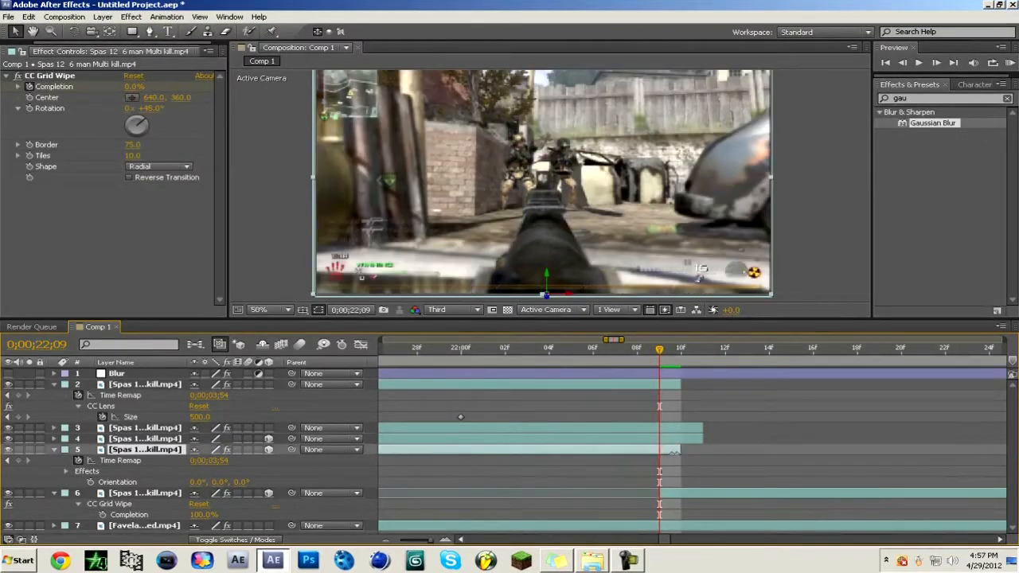
pyautogui.moveTo(702, 438); pyautogui.dragTo(660, 428)
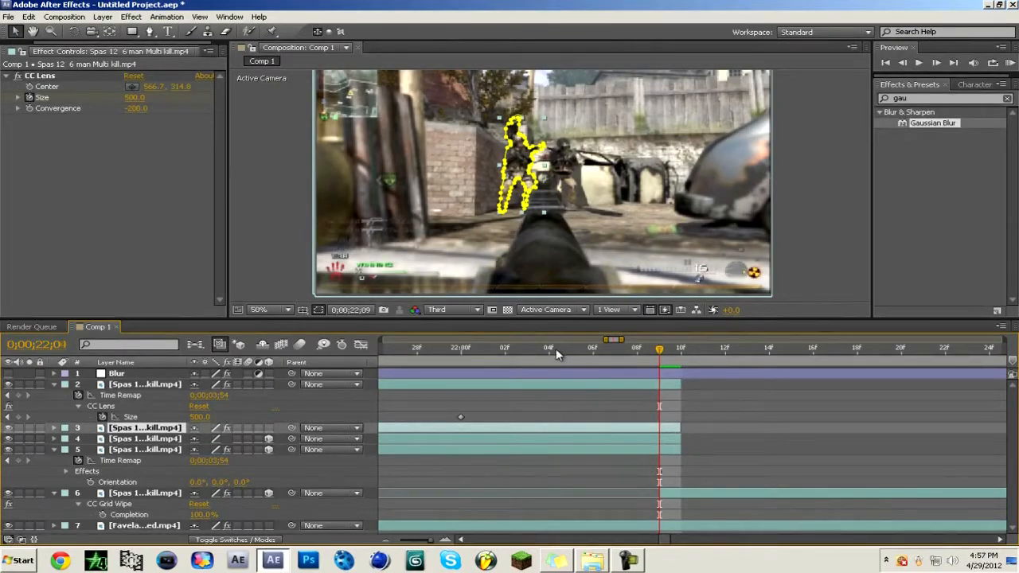
pyautogui.moveTo(556, 354); pyautogui.dragTo(688, 354)
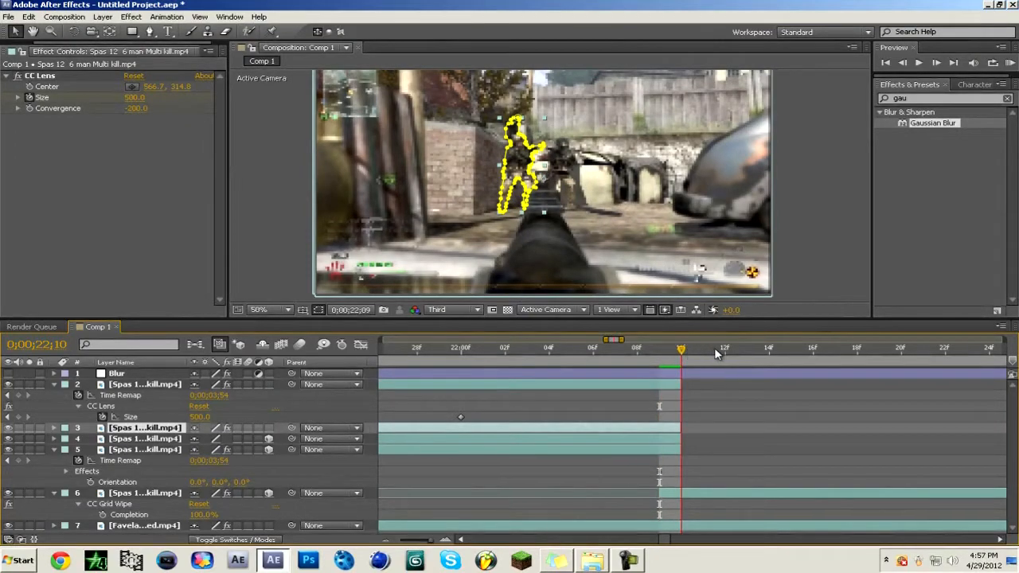
pyautogui.click(718, 351)
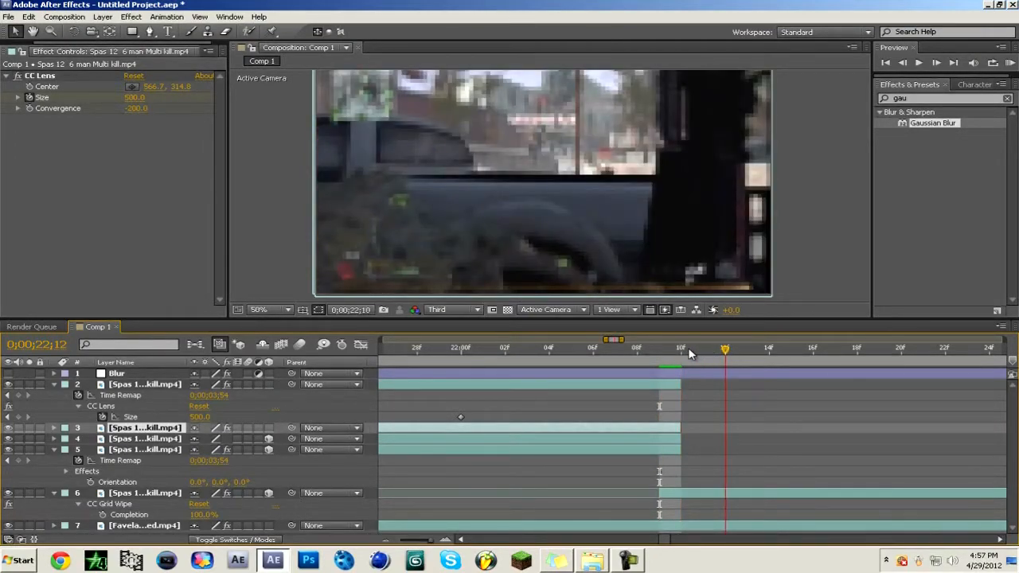
# Remove CC Grid Wipe from the lower unmasked clip layer and preview the frames from the cut to 0;00;22;16.
pyautogui.click(722, 492)
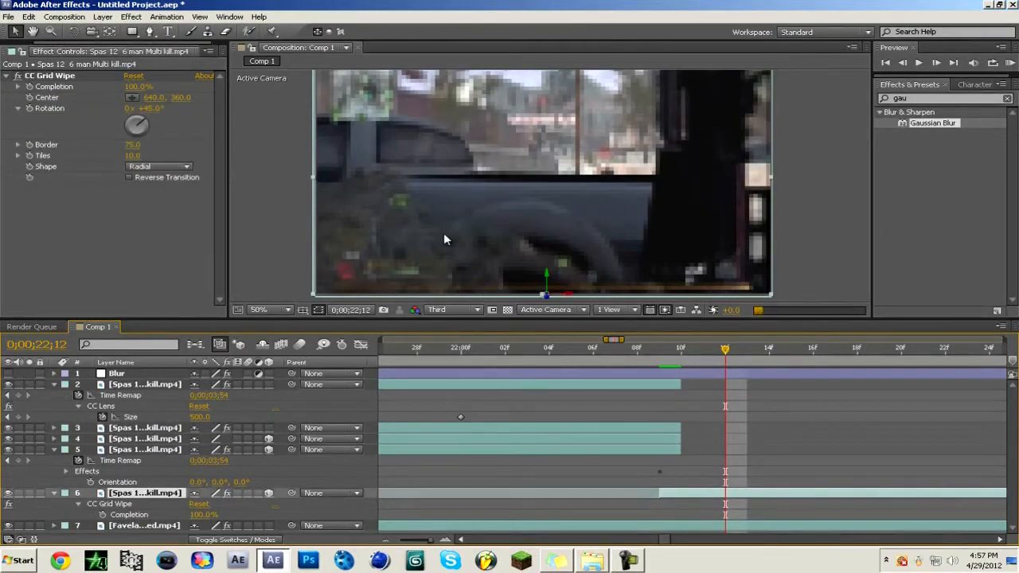
pyautogui.click(80, 79)
pyautogui.press('Delete')
pyautogui.click(643, 351)
pyautogui.moveTo(643, 352); pyautogui.dragTo(716, 353)
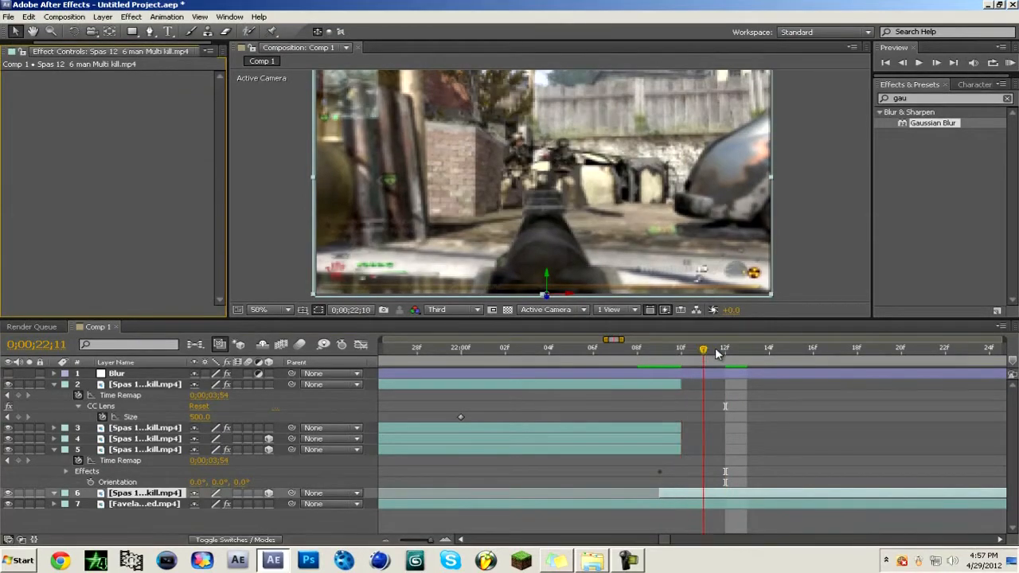
pyautogui.click(773, 351)
pyautogui.click(813, 351)
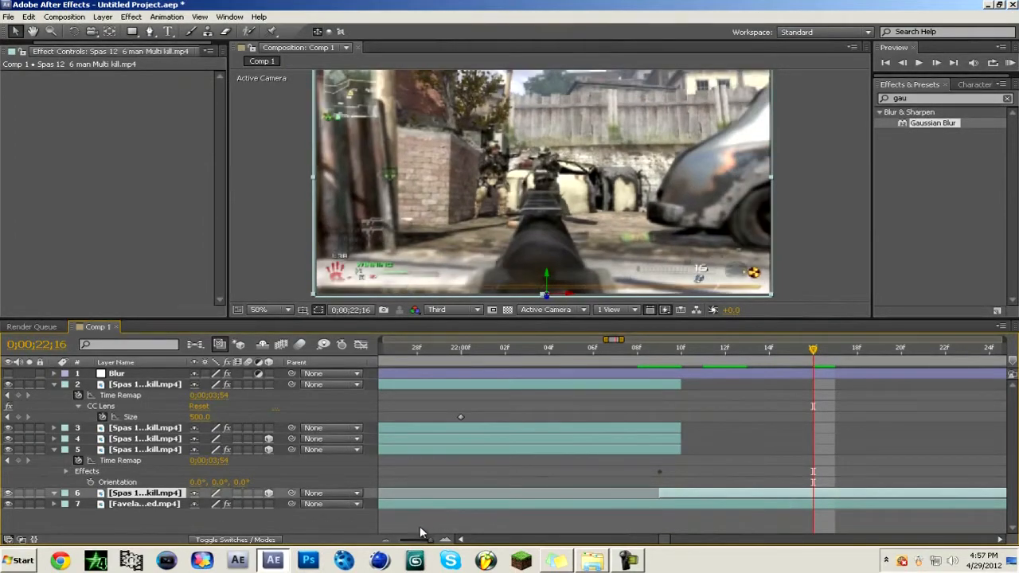
# Collapse the expanded properties of the right soldier and upper Grid Wipe layers.
pyautogui.click(386, 539)
pyautogui.click(386, 539)
pyautogui.click(385, 539)
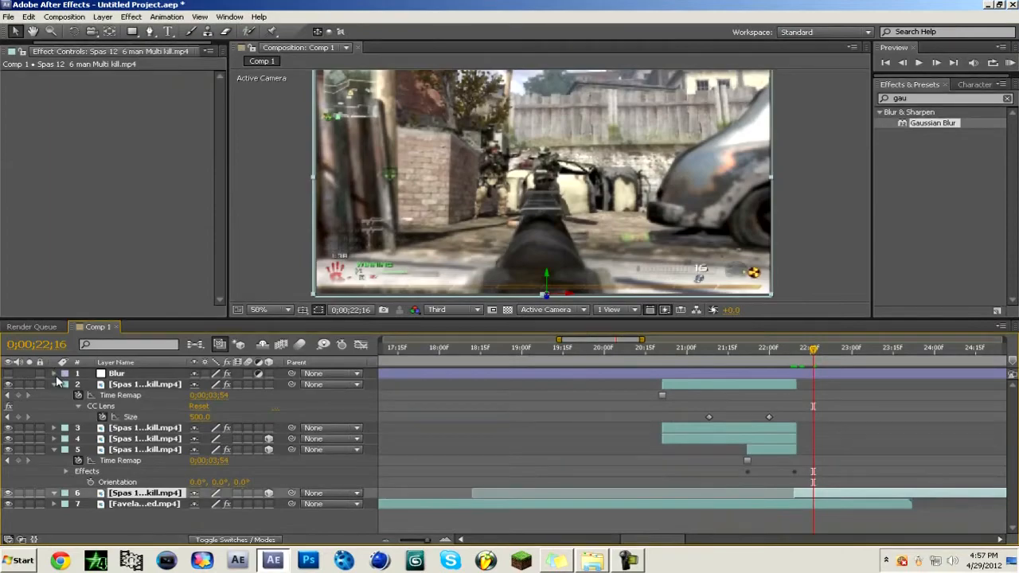
pyautogui.click(54, 384)
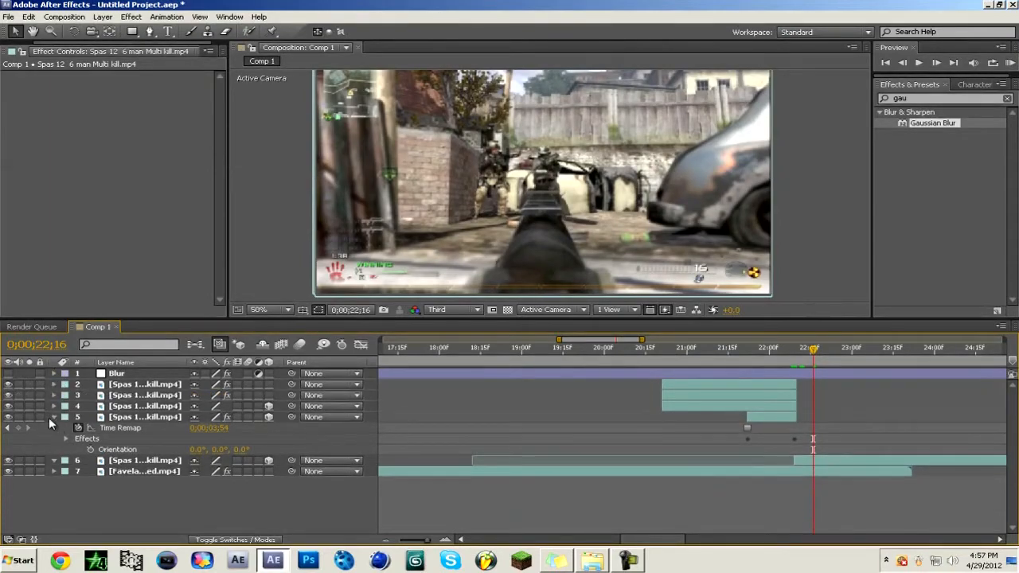
pyautogui.click(55, 416)
pyautogui.click(628, 561)
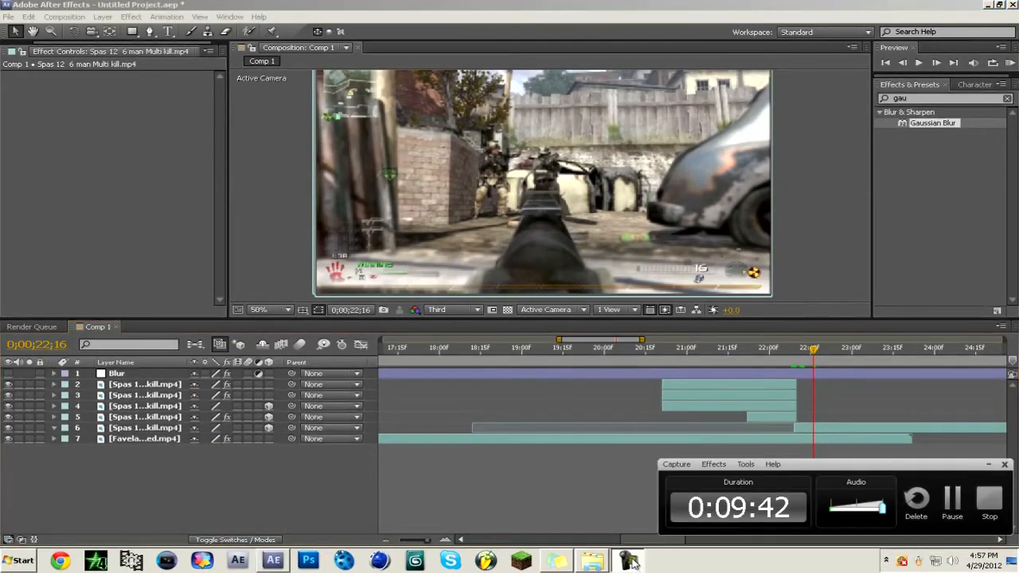
pyautogui.click(629, 561)
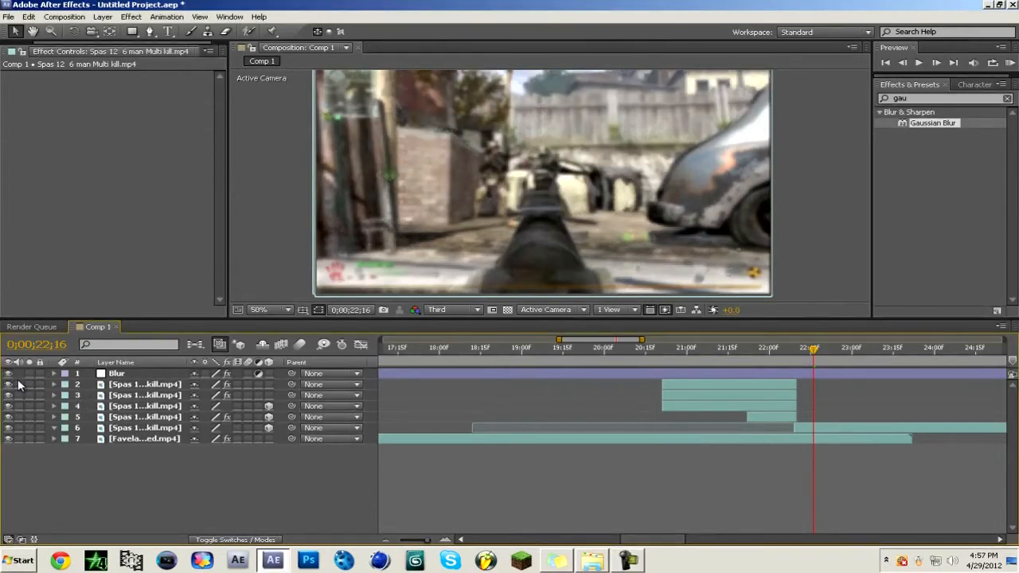
# Add a new adjustment layer above the Blur layer.
pyautogui.rightClick(271, 506)
pyautogui.moveTo(371, 409)
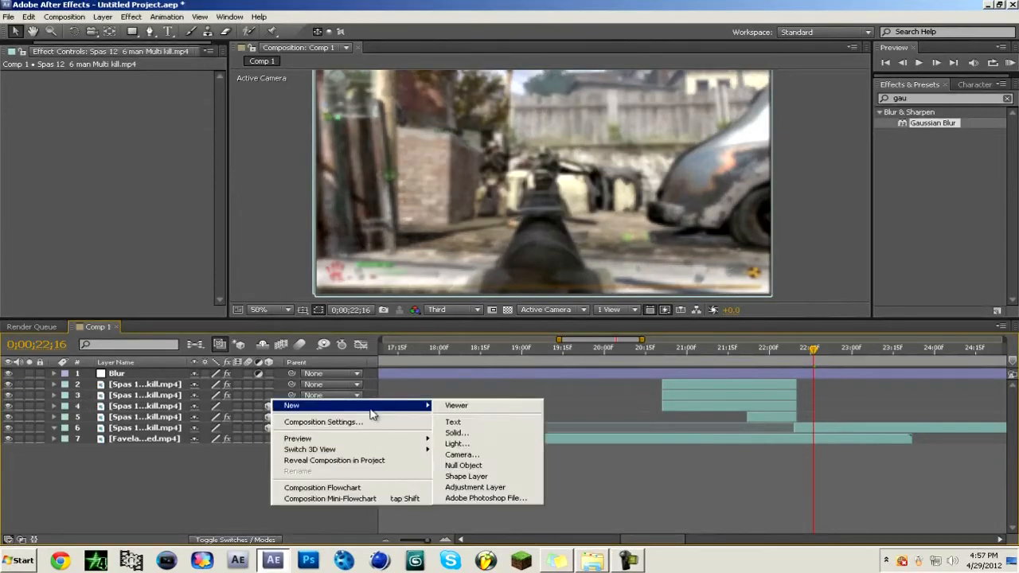
pyautogui.click(474, 486)
# Apply the Clean Mw2 CC user preset to the new adjustment layer and move the current time to 0;00;19;29.
pyautogui.moveTo(906, 100); pyautogui.dragTo(833, 109)
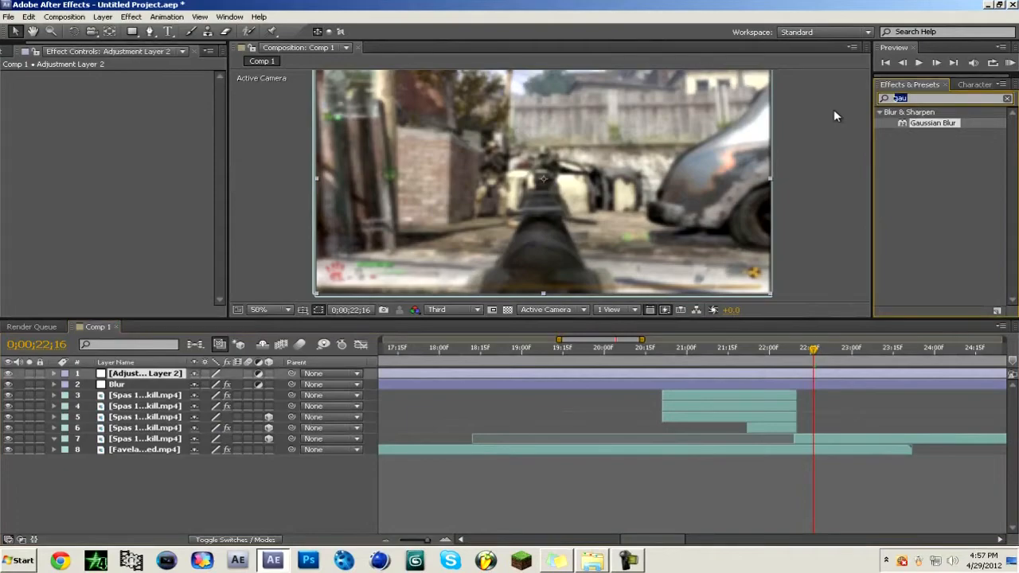
pyautogui.press('BackSpace')
pyautogui.click(877, 114)
pyautogui.click(879, 112)
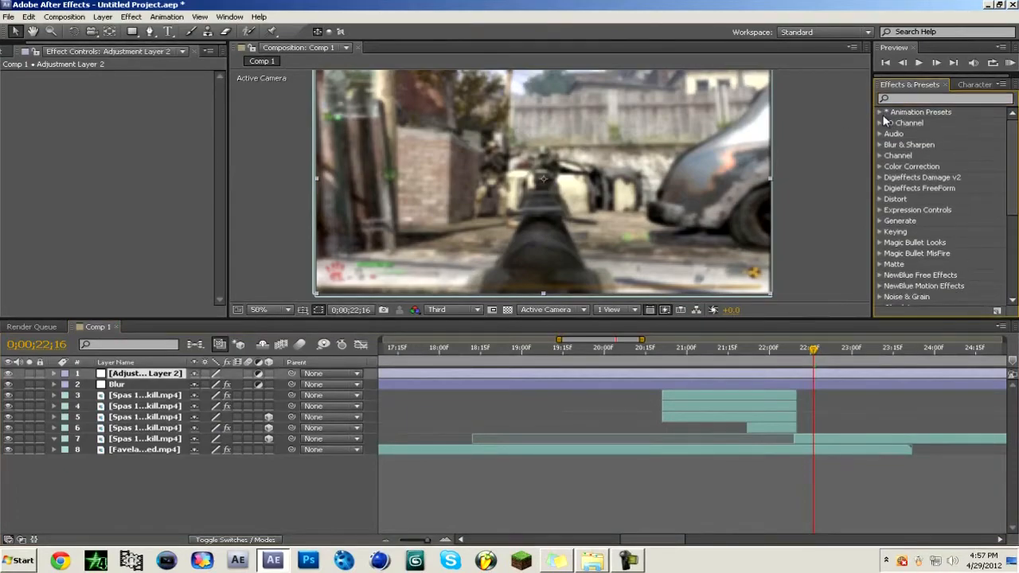
pyautogui.click(880, 112)
pyautogui.click(891, 135)
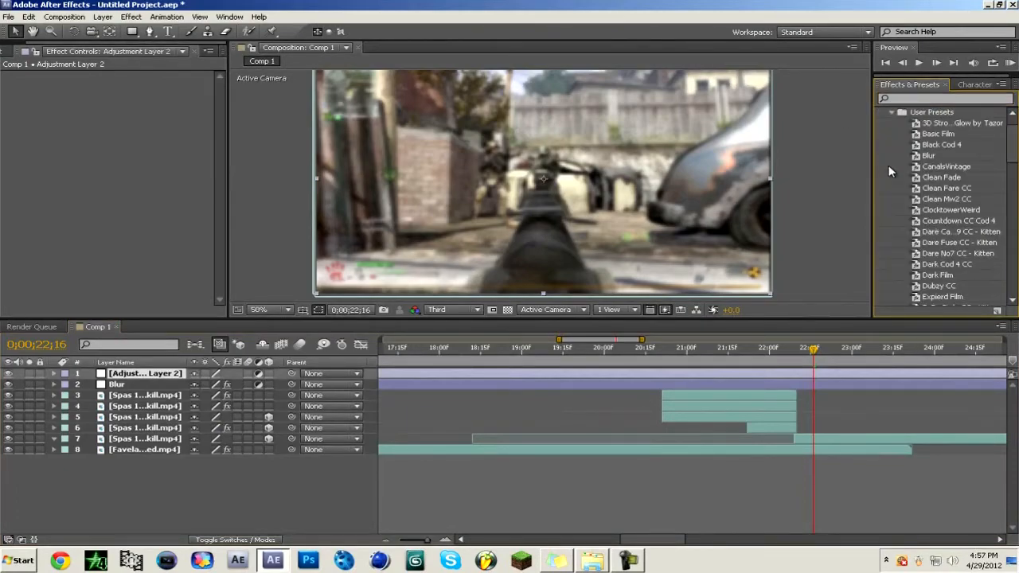
pyautogui.doubleClick(950, 199)
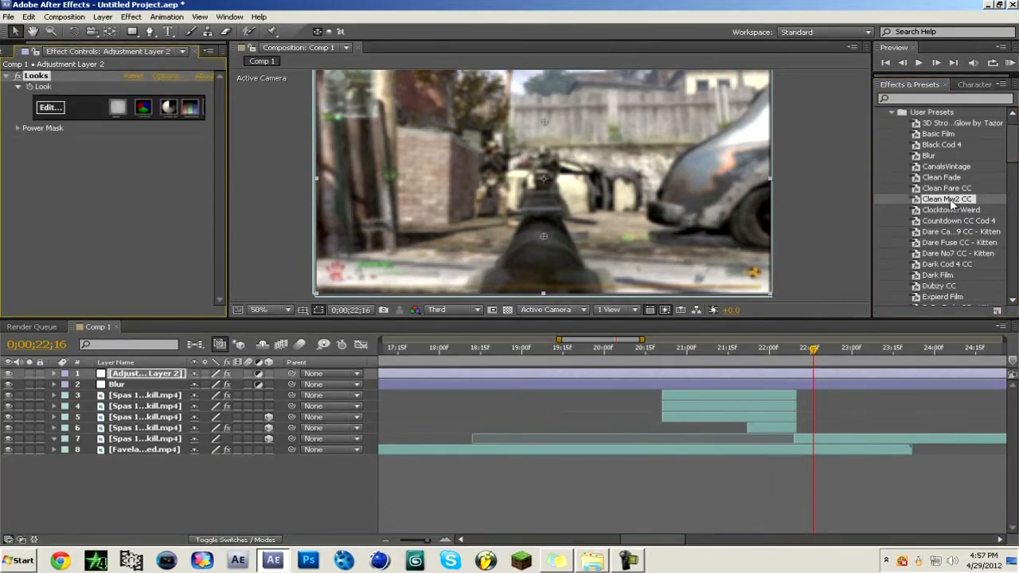
pyautogui.click(603, 348)
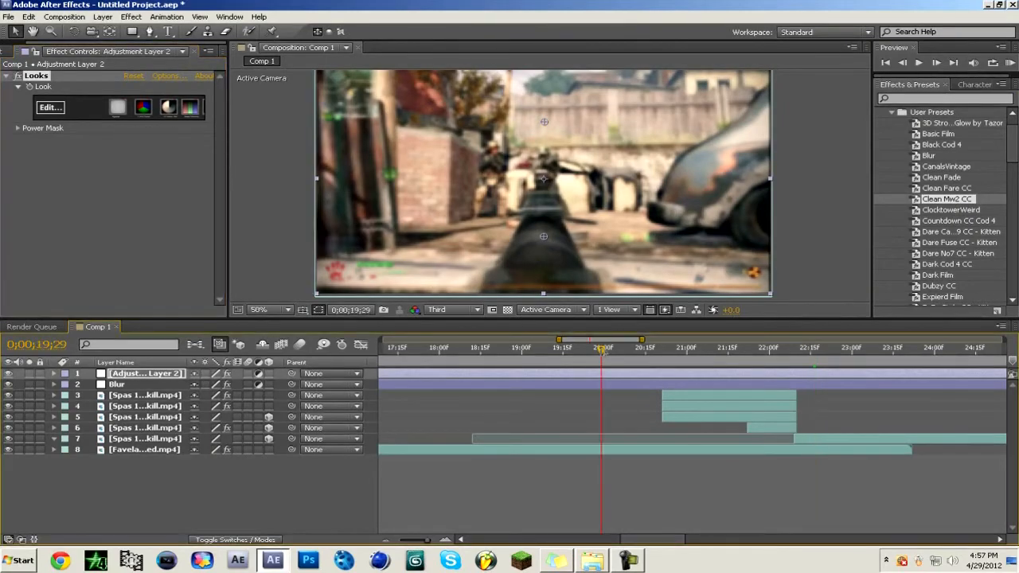